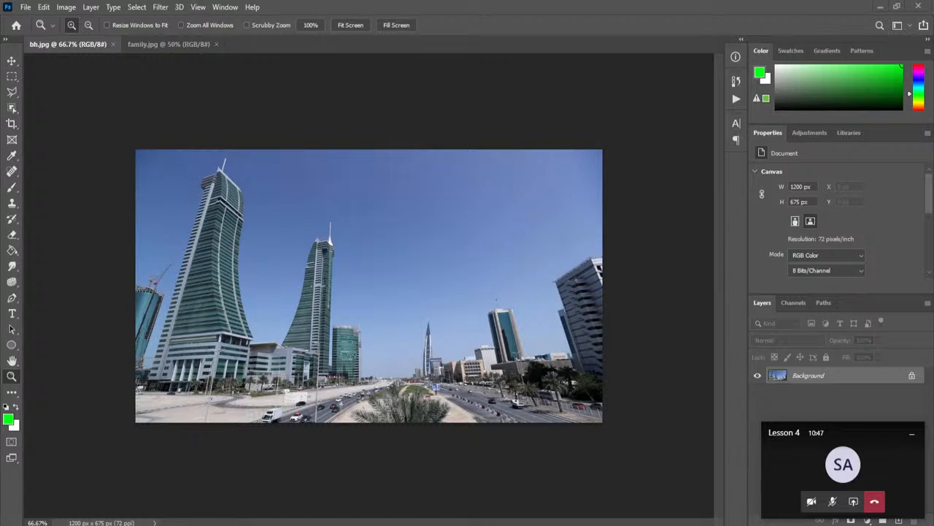
Open the Image Size settings for bh.jpg and set the width to 1000 pixels with width and height linked
left_click_drag(886, 440, 0, 443)
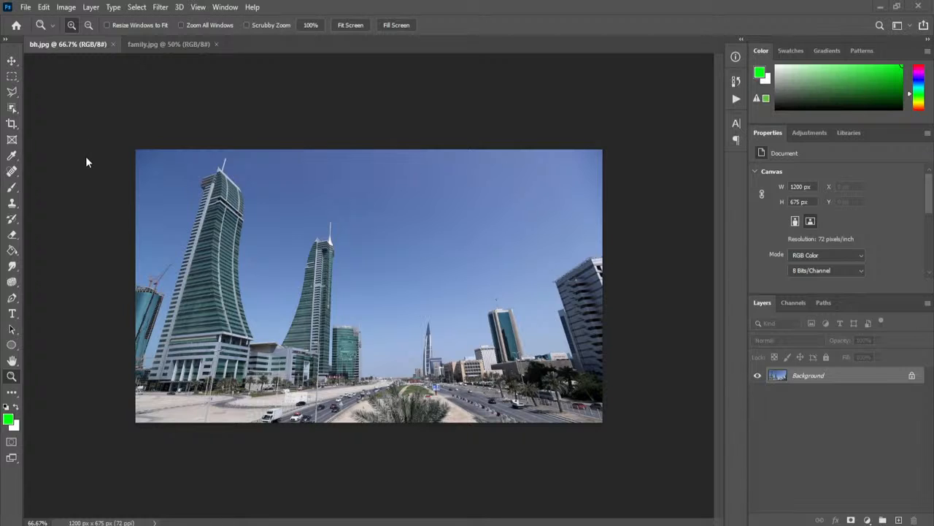
left_click(43, 7)
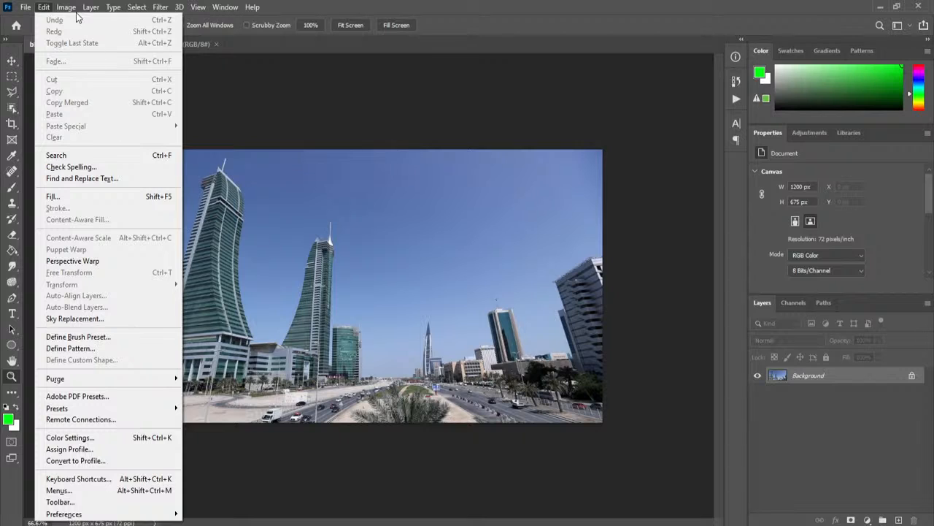
mouse_move(74, 11)
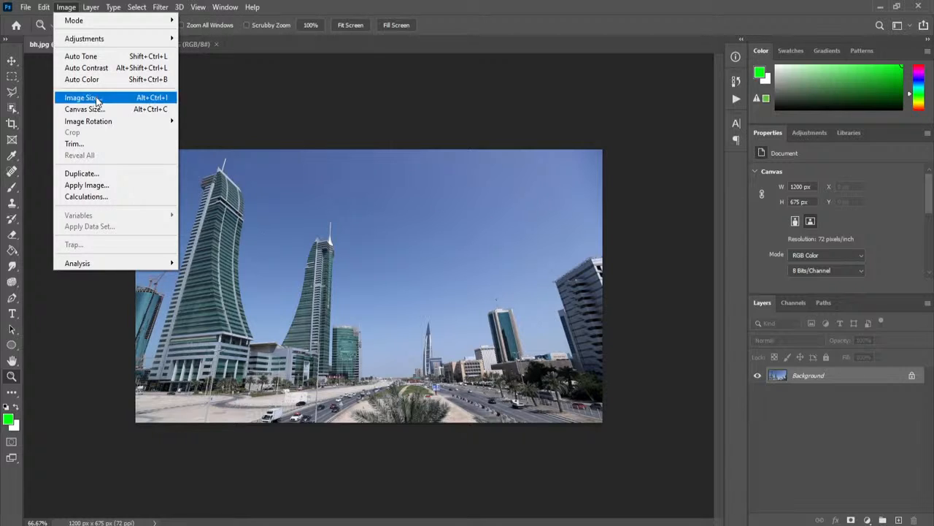
left_click(97, 104)
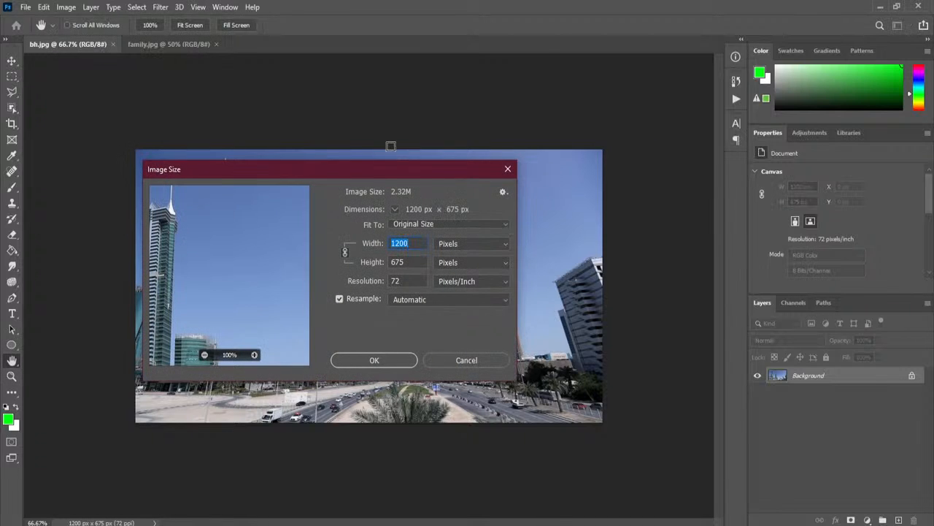
left_click_drag(374, 168, 531, 108)
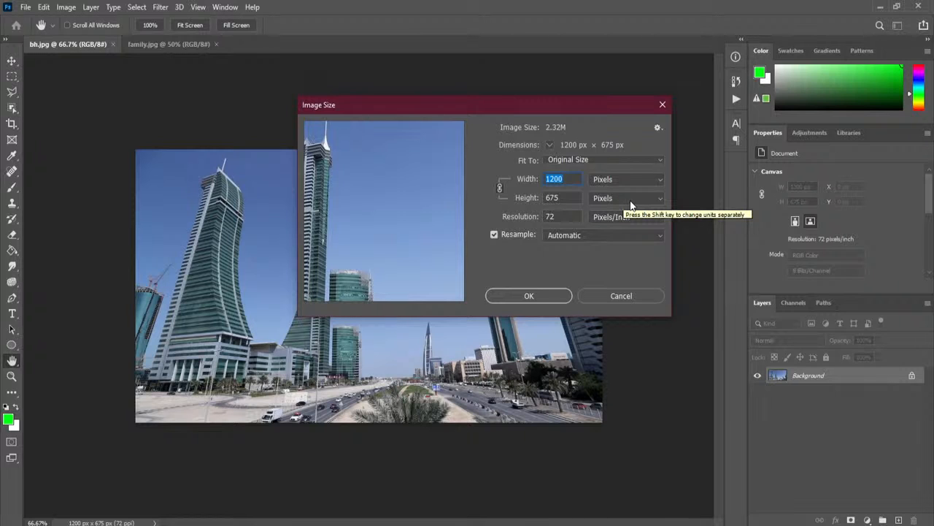
type("1000")
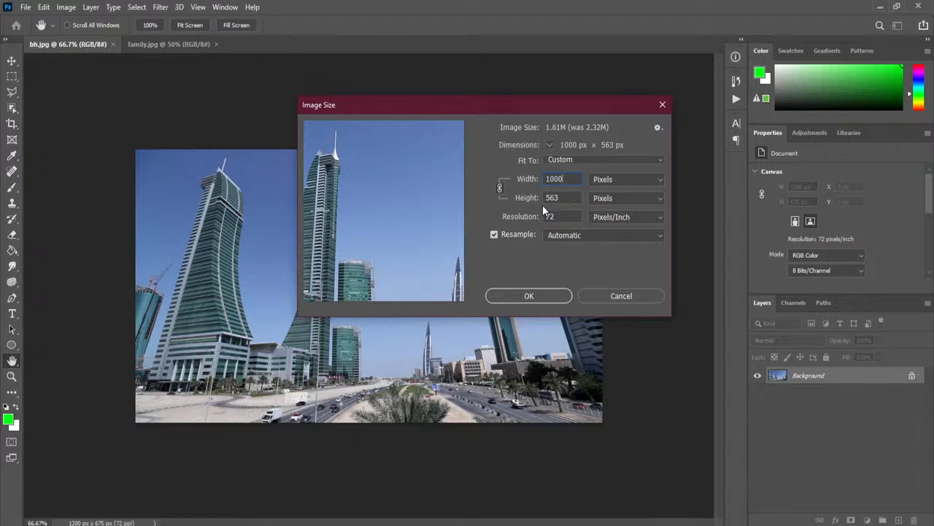
Try a height of 720 pixels, and set the width to 1200 pixels with the proportions still linked
left_click_drag(559, 201, 538, 201)
type("720")
left_click_drag(561, 181, 518, 185)
type("1200")
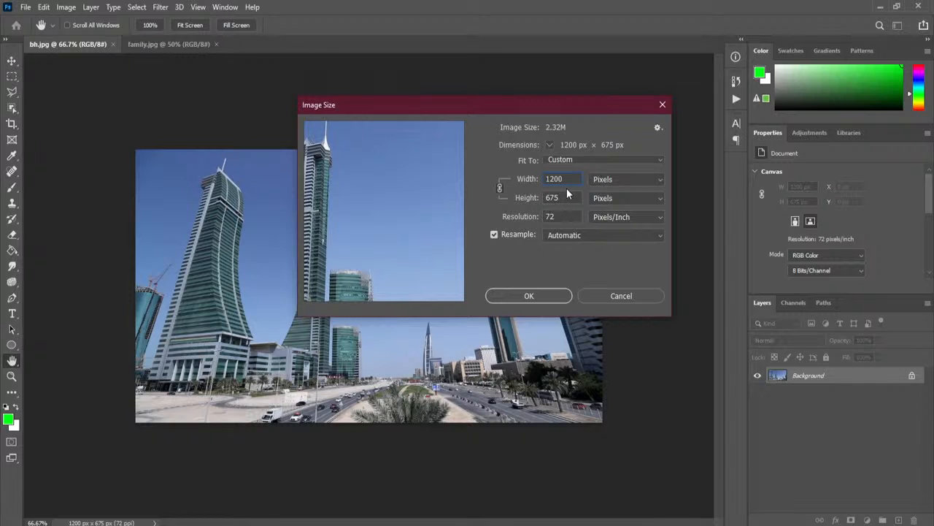
Unlink width and height, resize the image to 1200 × 800 pixels, and undo the resize
left_click(500, 189)
key("Tab")
type("800")
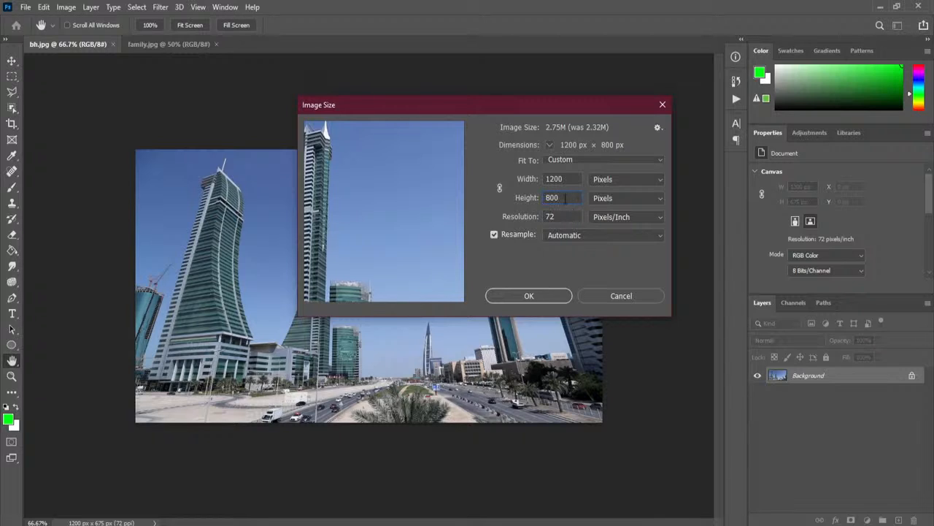
left_click(575, 179)
left_click(529, 295)
key("z")
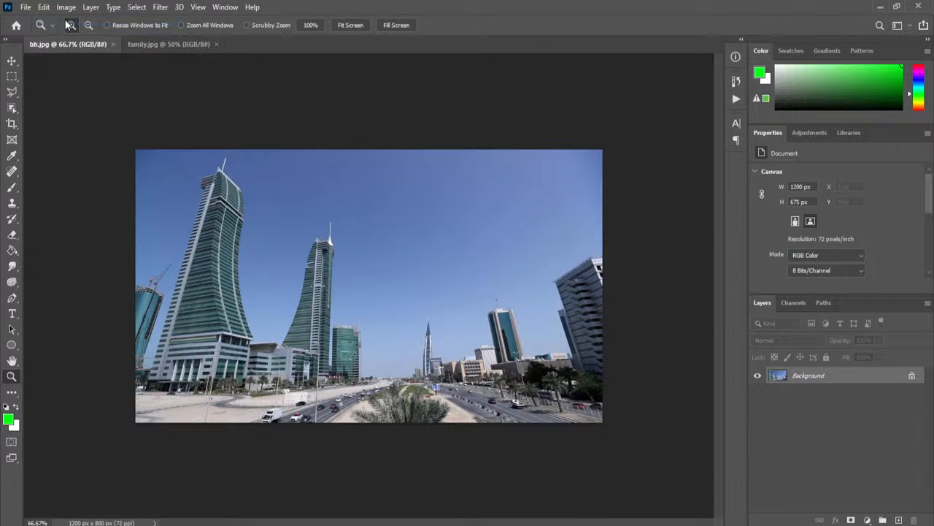
Reopen the Image Size settings, link width and height again, and set the width to 1700 pixels
left_click(66, 7)
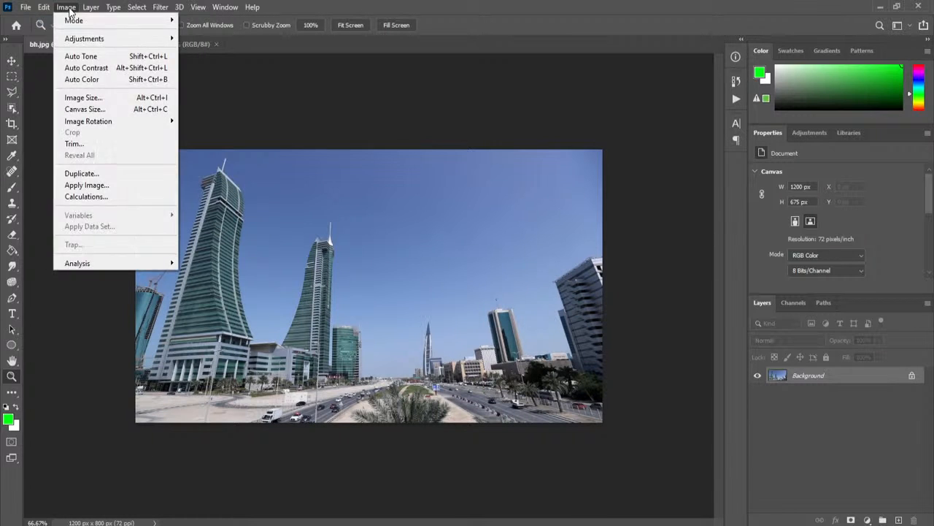
left_click(124, 102)
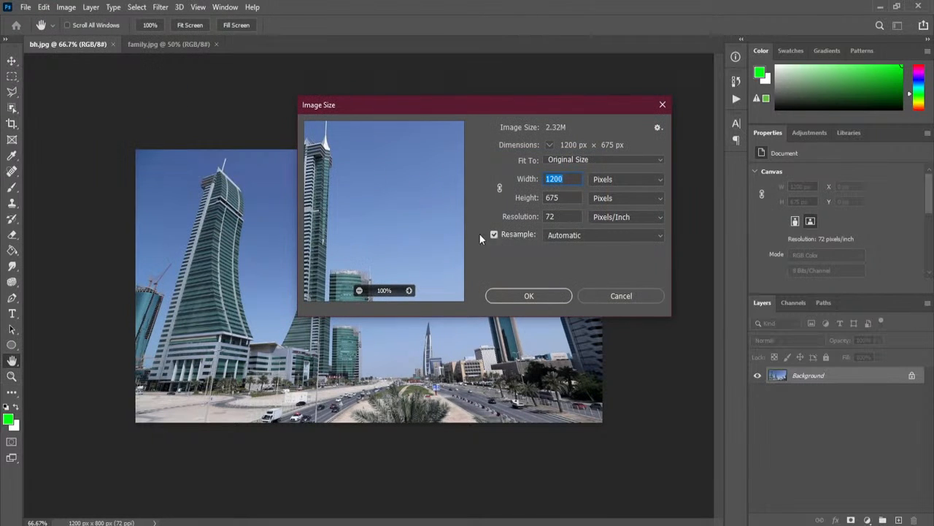
left_click(501, 187)
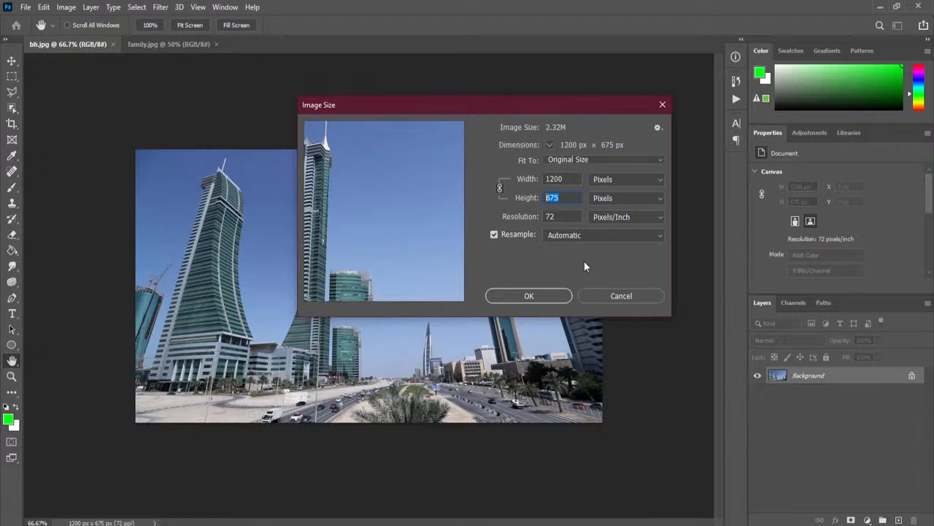
left_click(569, 198)
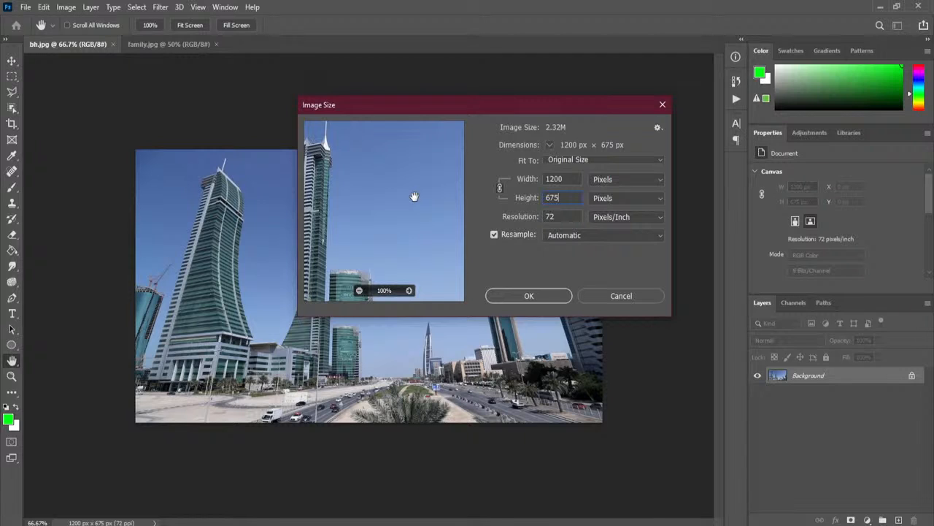
key("shift+Tab")
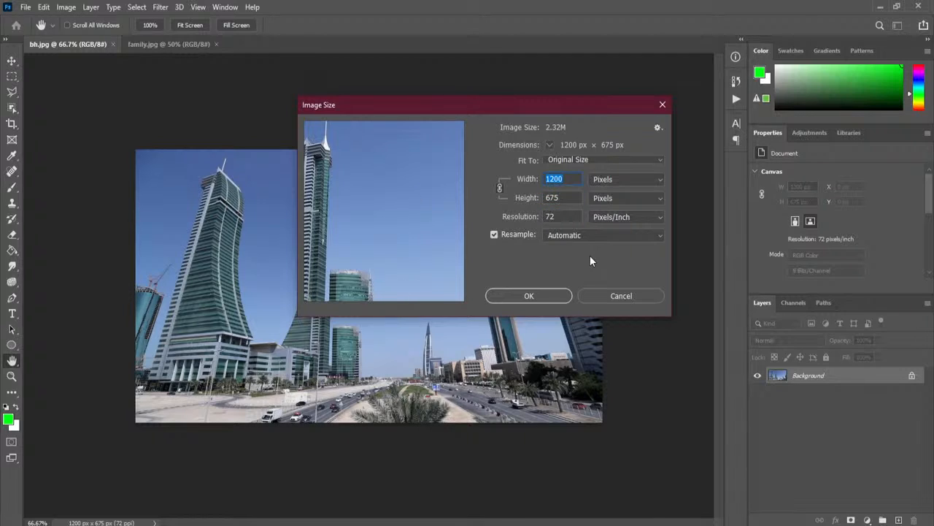
type("1700")
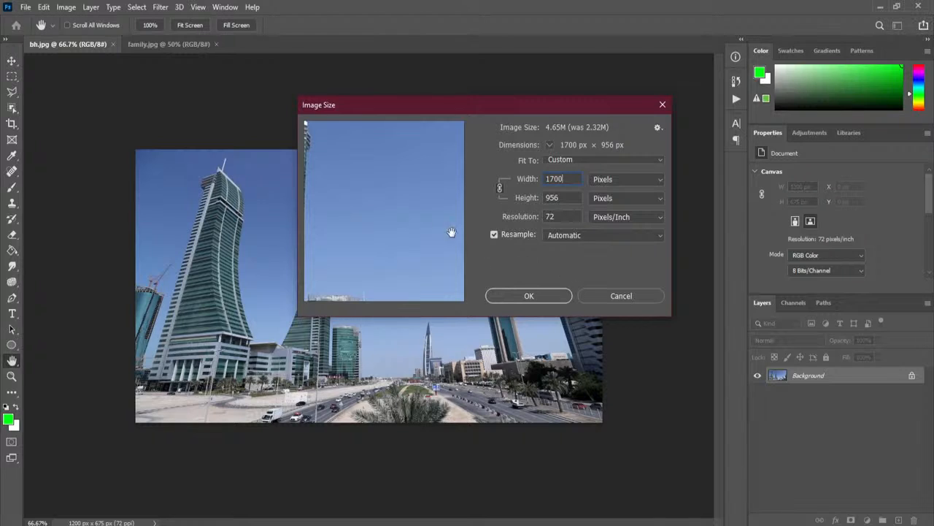
Set the image width to 2500 pixels and inspect the top of the tower in the preview
left_click_drag(423, 243, 413, 172)
left_click_drag(364, 153, 395, 233)
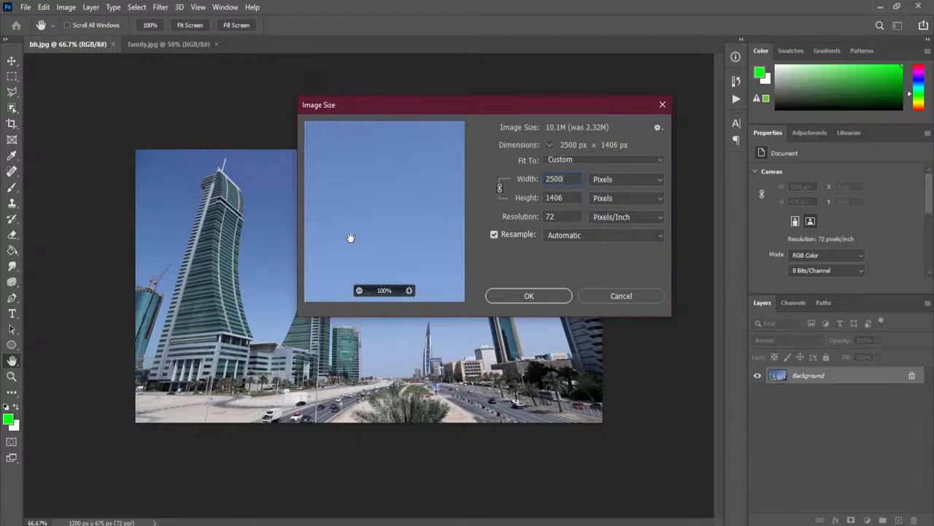
left_click_drag(350, 238, 423, 295)
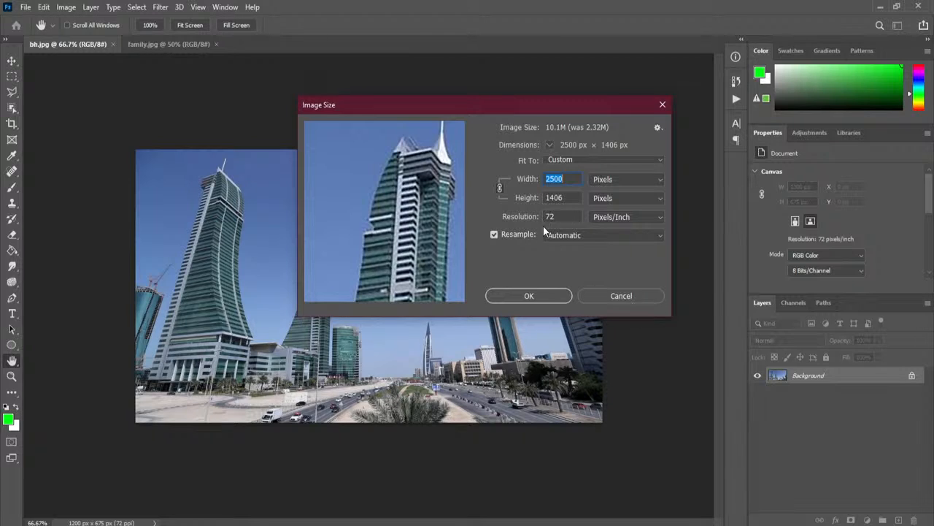
Set the resolution to 300 pixels/inch, inspect the tower's edges in the preview, and cancel the resize
left_click(570, 217)
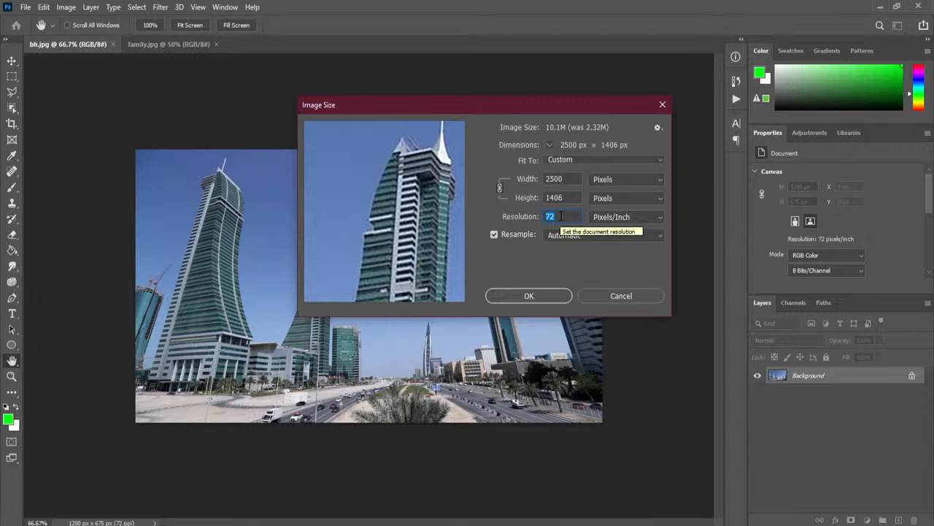
type("300")
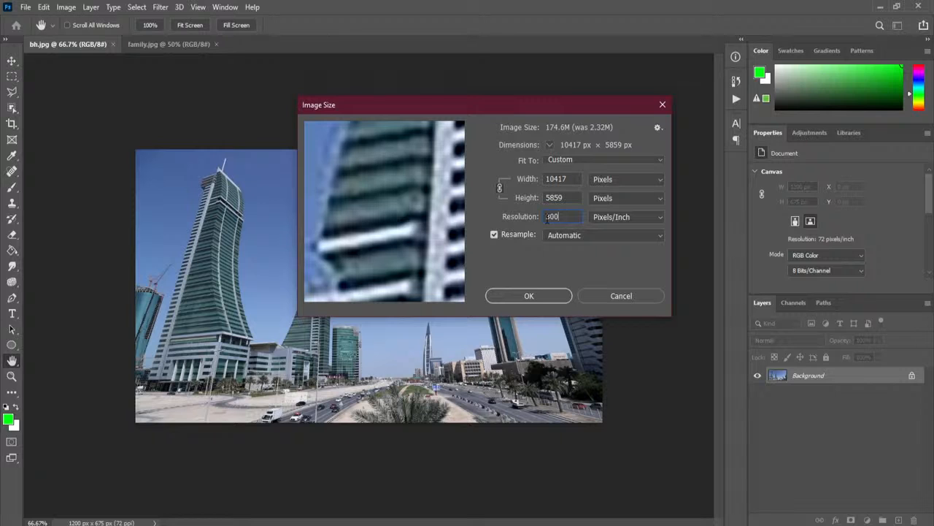
mouse_move(412, 187)
left_click_drag(413, 188, 388, 198)
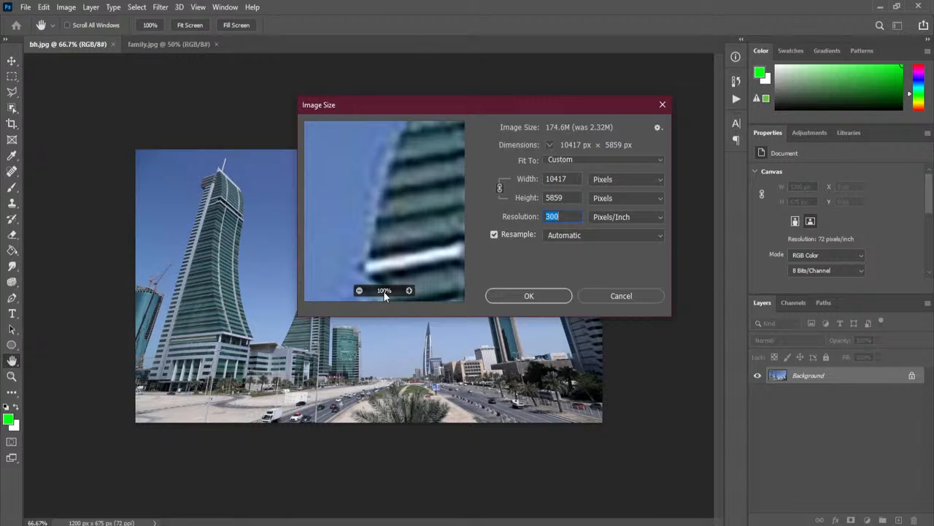
left_click_drag(430, 143, 405, 252)
left_click_drag(421, 175, 397, 238)
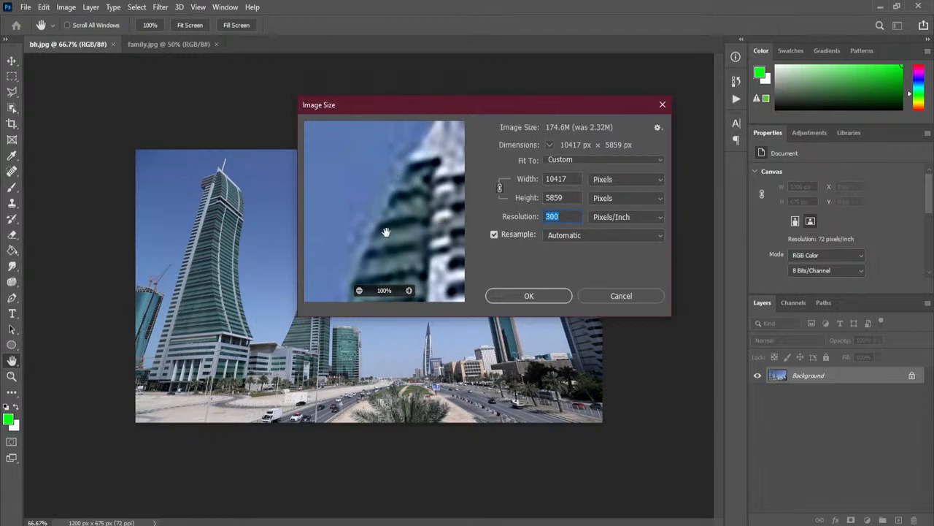
left_click_drag(420, 165, 400, 253)
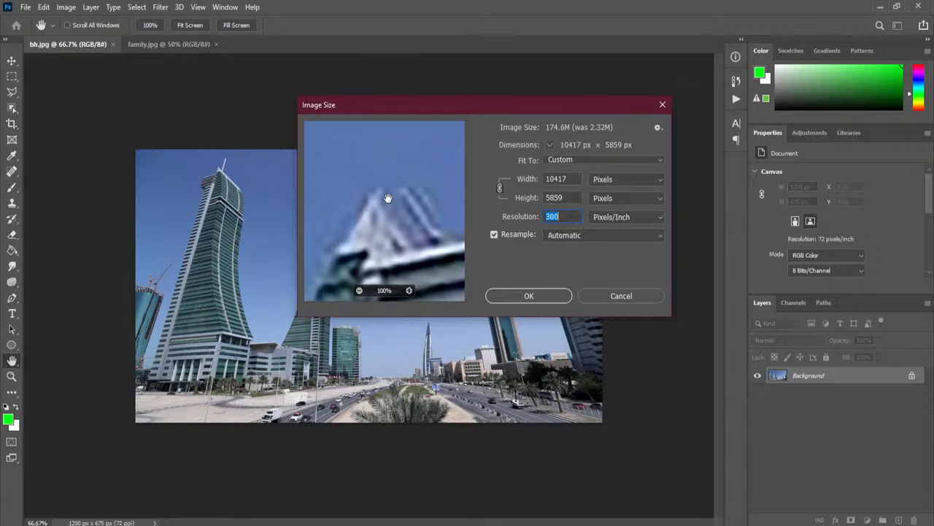
left_click(612, 297)
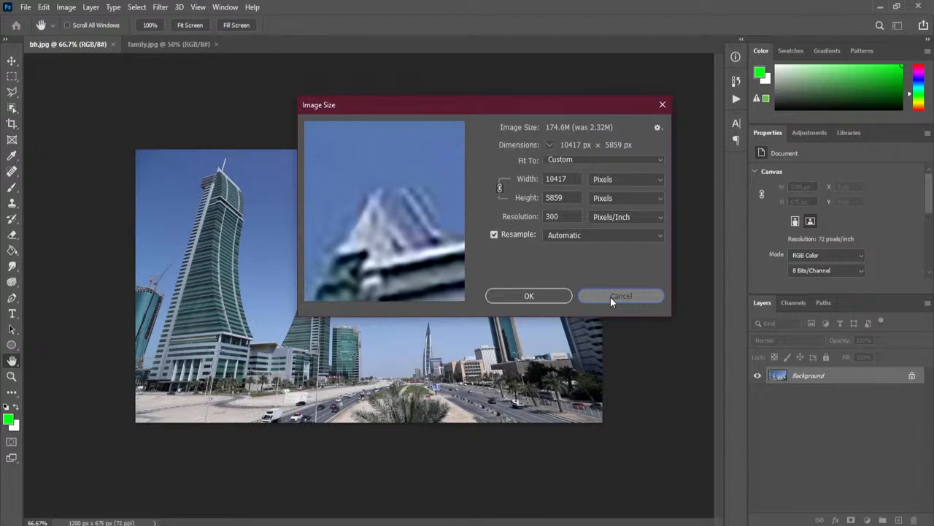
left_click(610, 296)
Open the Canvas Size settings and set the new canvas to 1500 pixels wide and 1000 pixels high
left_click(72, 8)
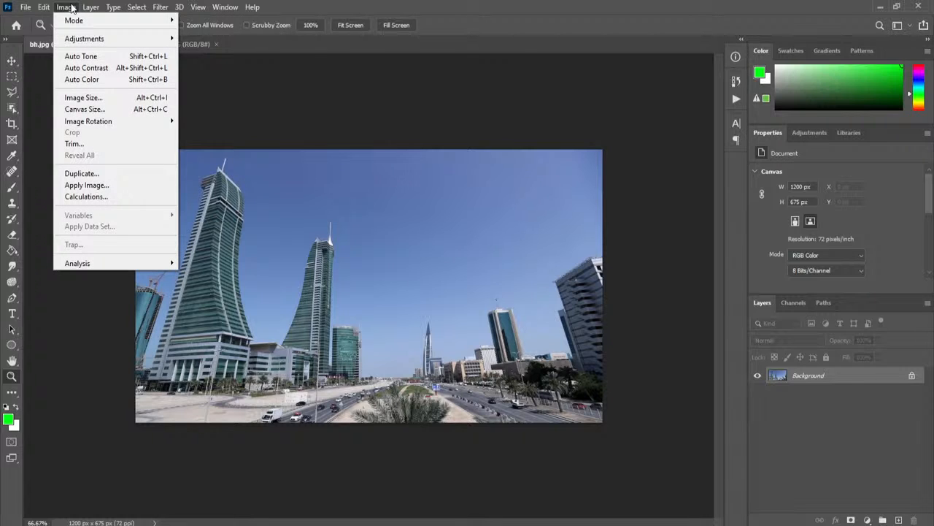
left_click(85, 109)
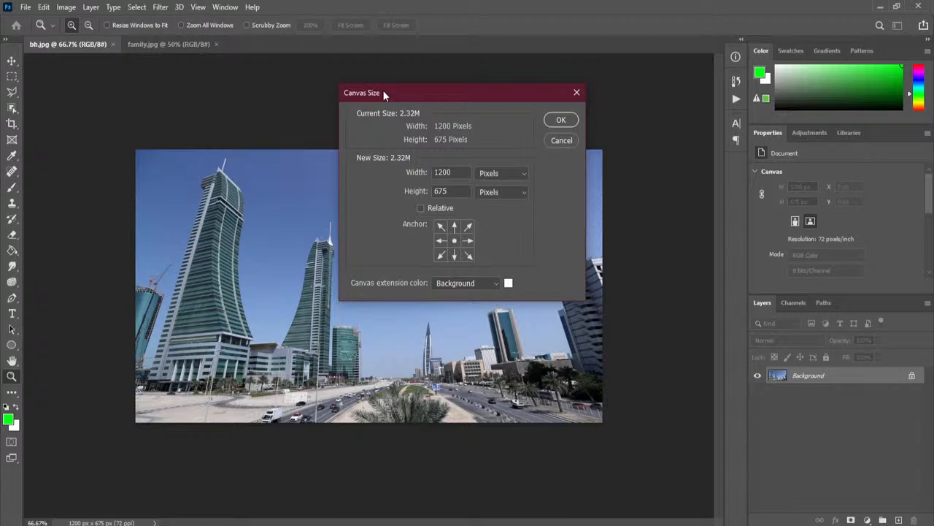
left_click_drag(382, 93, 733, 93)
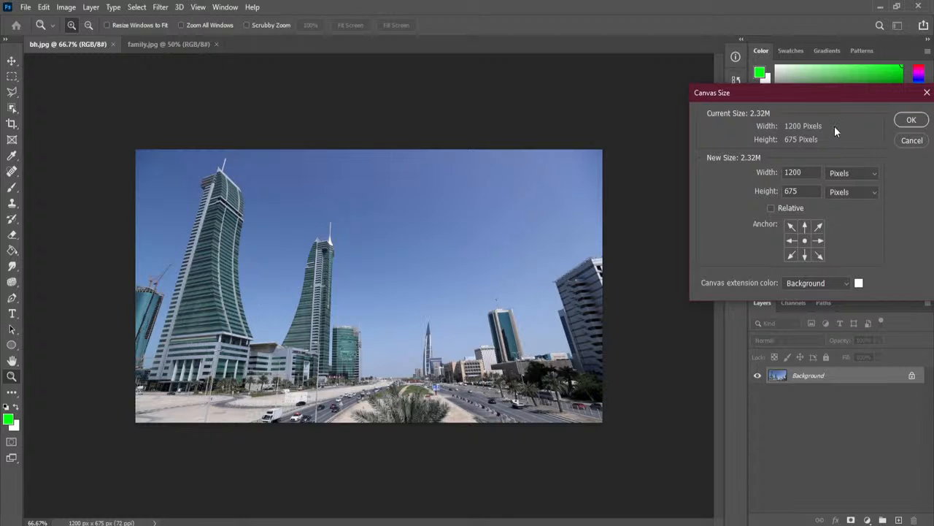
left_click_drag(823, 92, 561, 86)
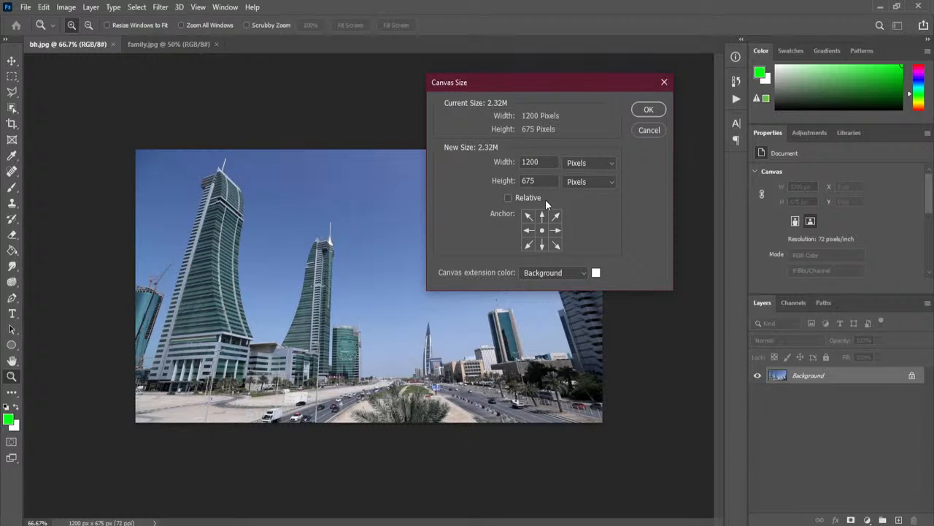
left_click_drag(547, 165, 498, 162)
type("1500")
key("Tab")
type("1000")
left_click(546, 162)
left_click(546, 183)
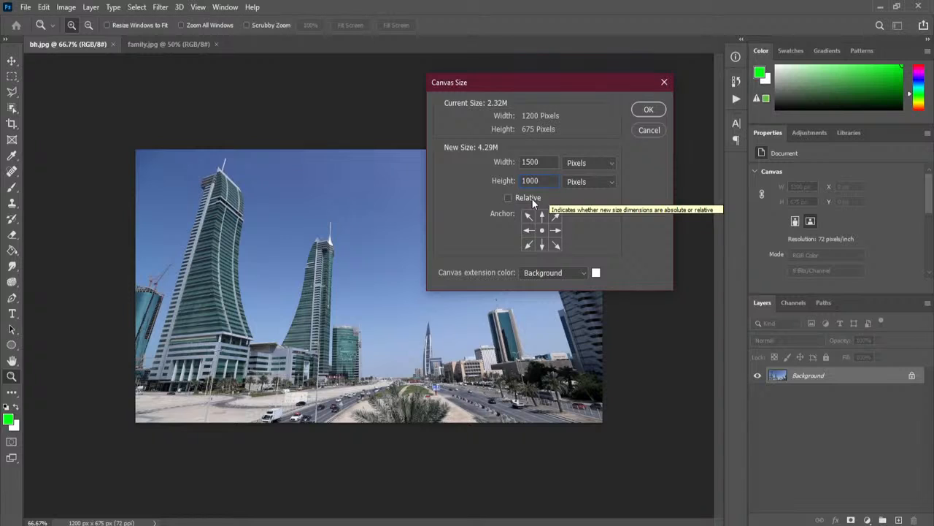
Toggle the Relative option to compare absolute and relative canvas dimensions, leaving it enabled
left_click(510, 197)
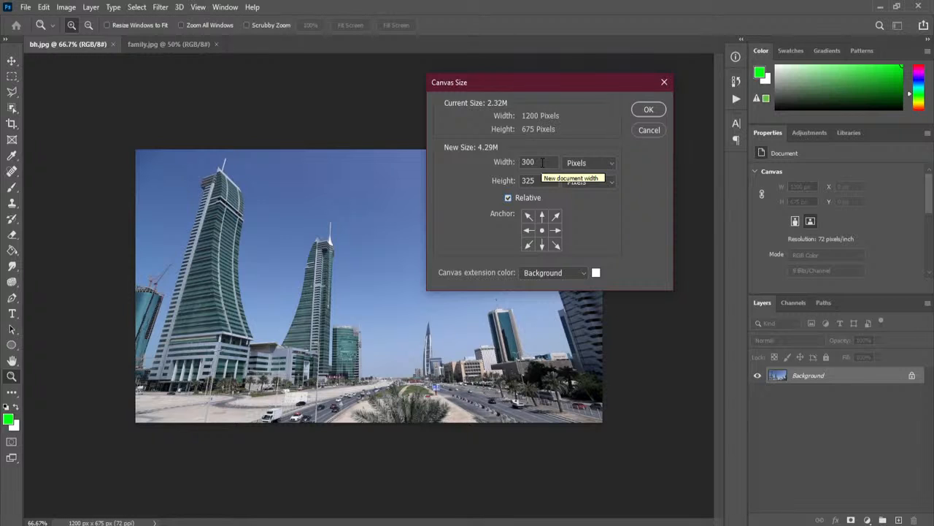
left_click(509, 198)
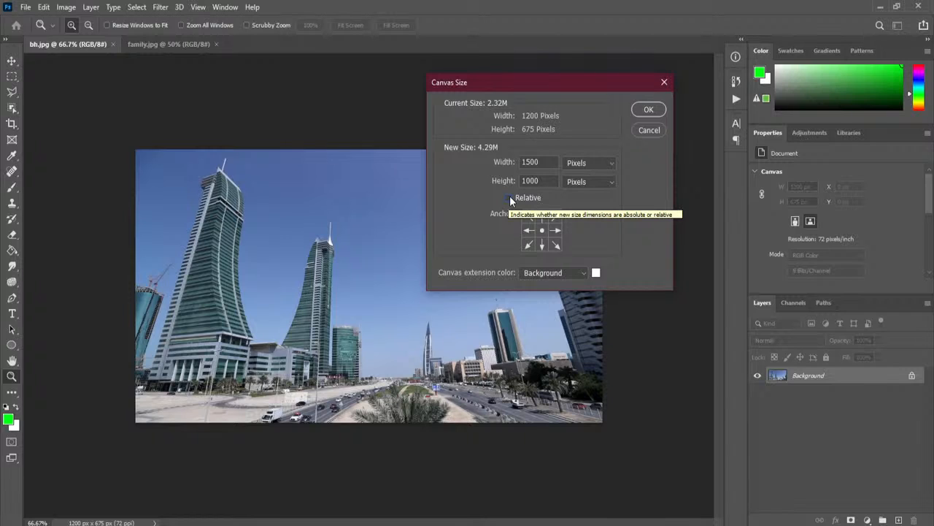
left_click(510, 197)
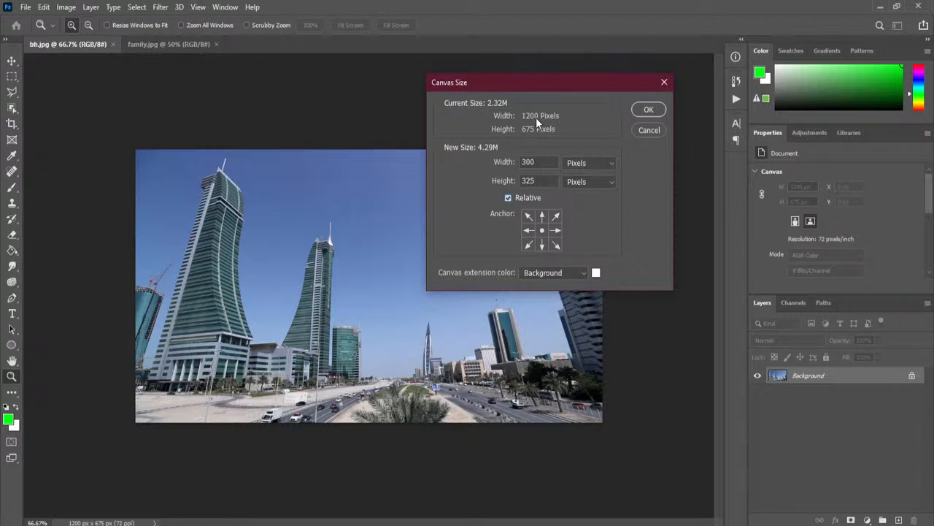
left_click(510, 198)
left_click(520, 196)
key("BackSpace")
left_click(549, 181)
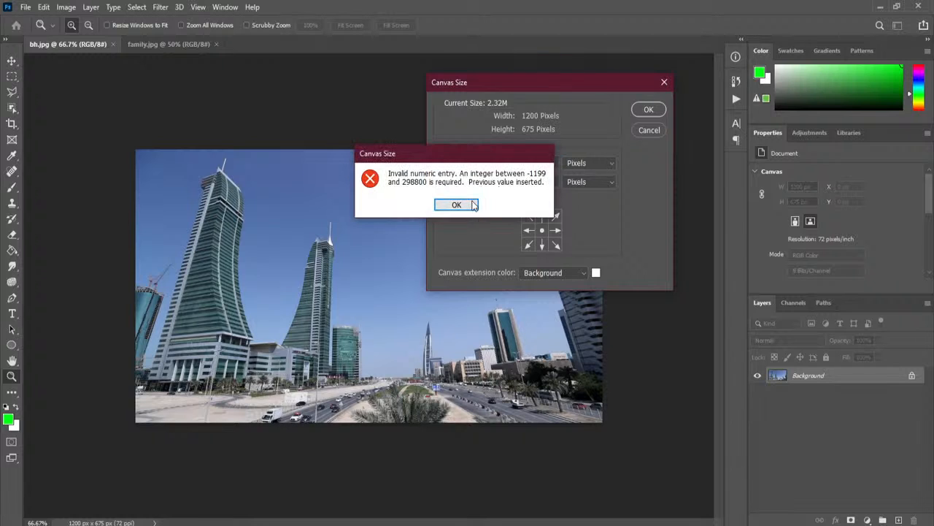
left_click(457, 204)
Turn off Relative, apply the 1500 × 1000 pixel canvas size, and undo the canvas change
left_click(509, 198)
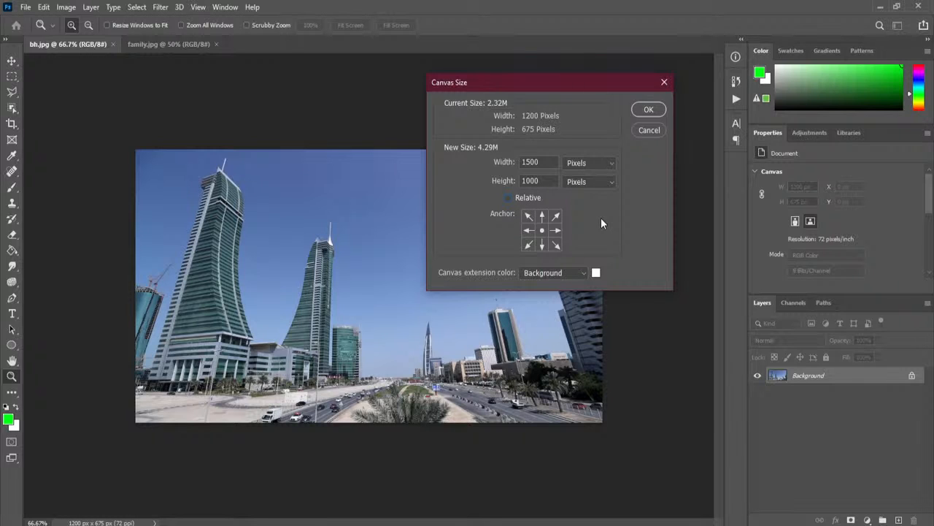
left_click(648, 110)
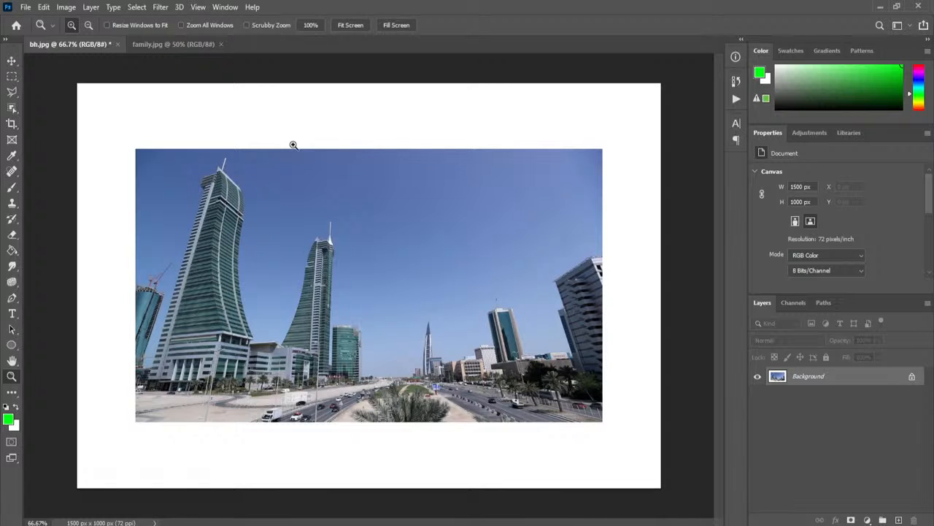
key("ctrl+z")
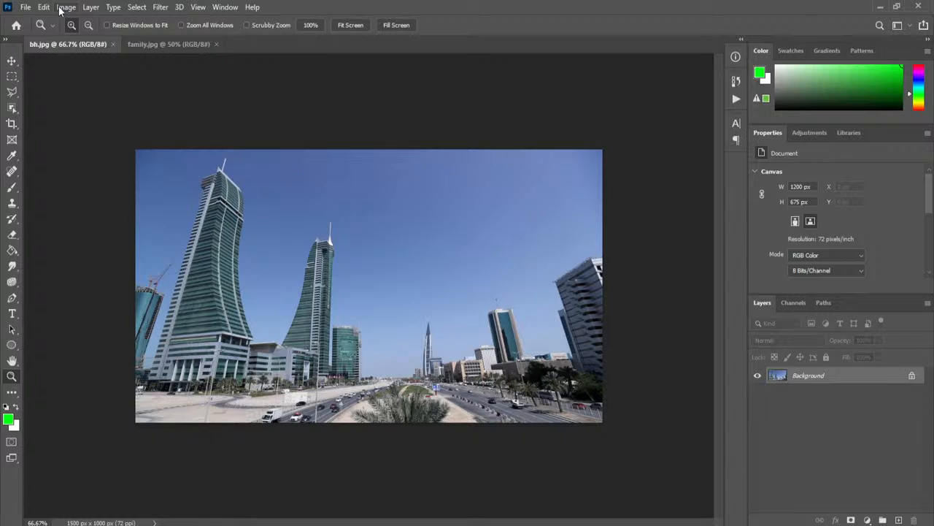
Extend the canvas by a relative 500 pixels in both width and height, anchoring the photo at the bottom centre
left_click(65, 7)
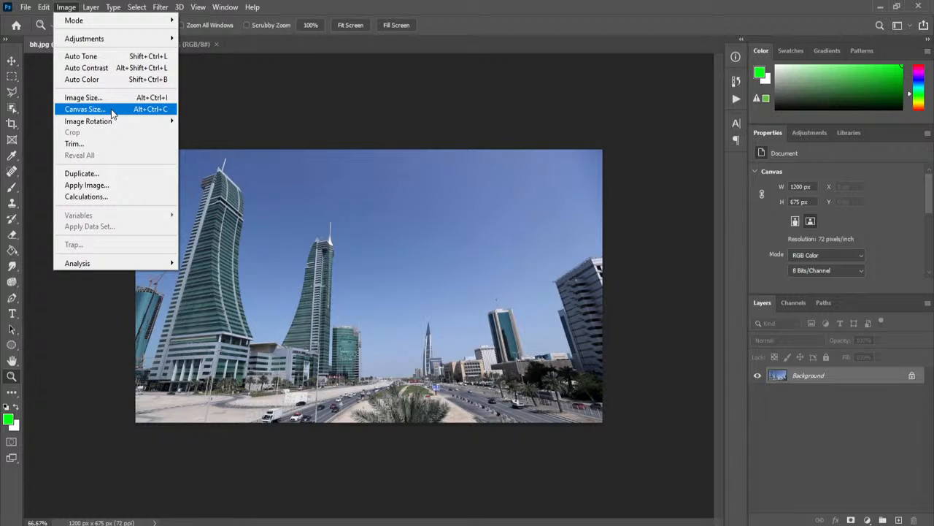
left_click(85, 109)
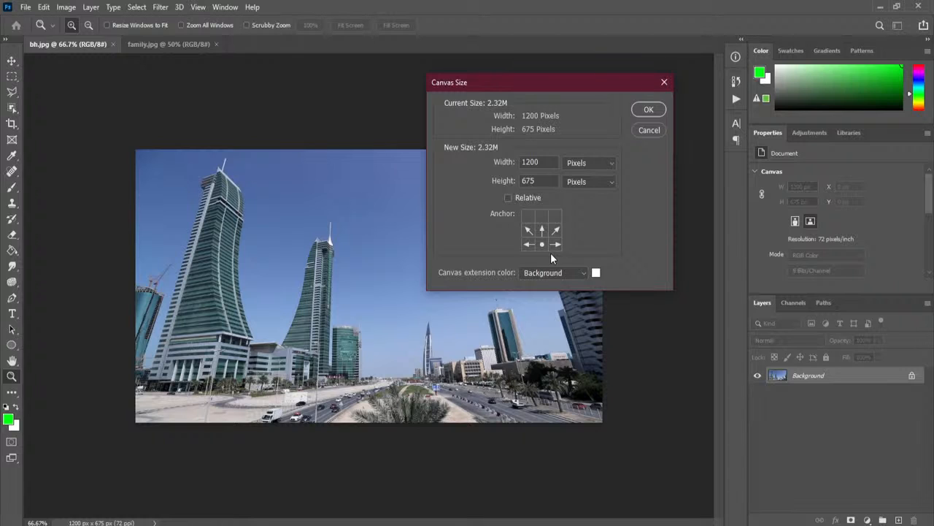
left_click(508, 198)
left_click_drag(541, 181, 488, 185)
type("500")
left_click(492, 155)
type("500")
left_click(650, 110)
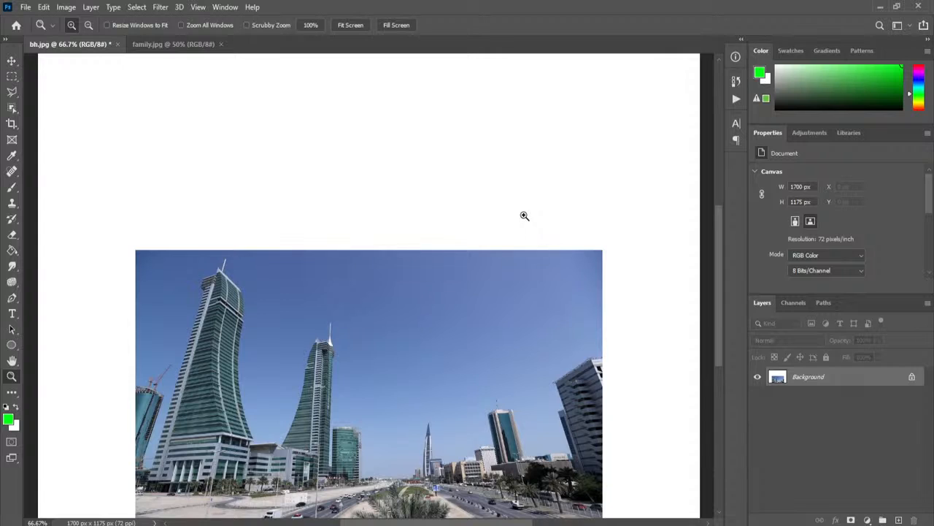
left_click(340, 322, "alt")
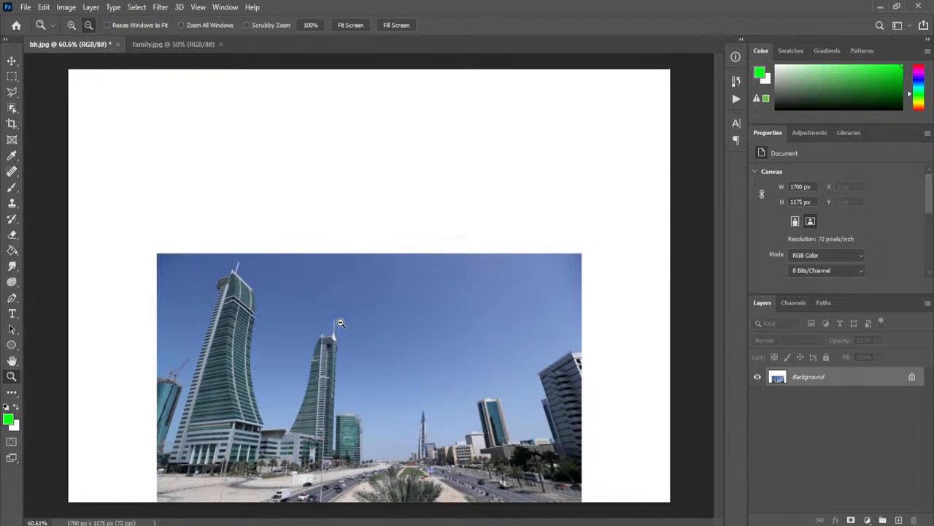
left_click(340, 323, "alt")
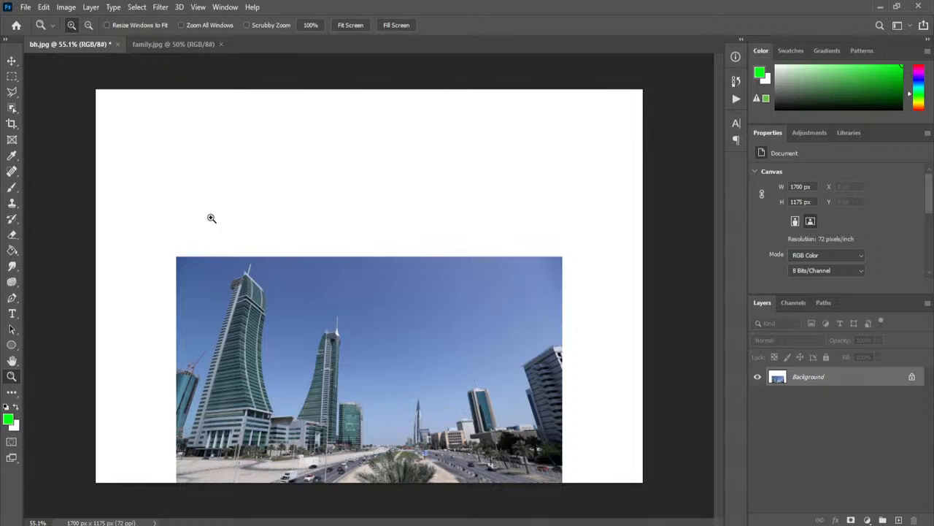
Undo the canvas extension in both directions
left_click(66, 7)
mouse_move(38, 11)
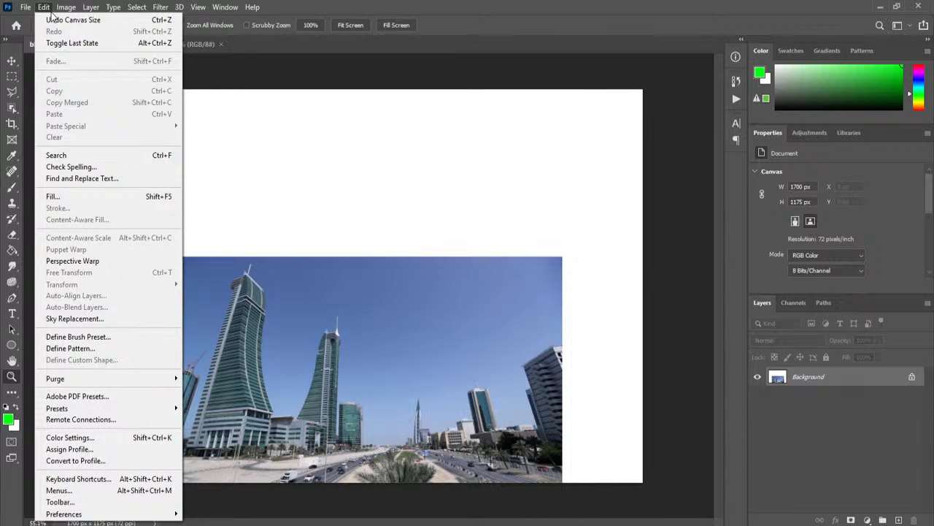
left_click(70, 19)
Extend only the canvas height by a relative 500 pixels, anchoring the photo at the bottom centre
left_click(65, 7)
left_click(105, 109)
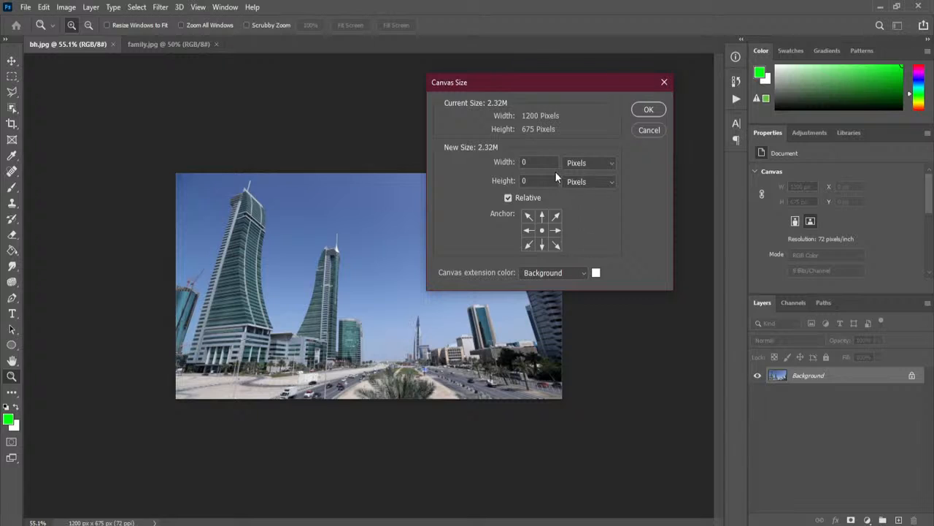
left_click(542, 245)
type("500")
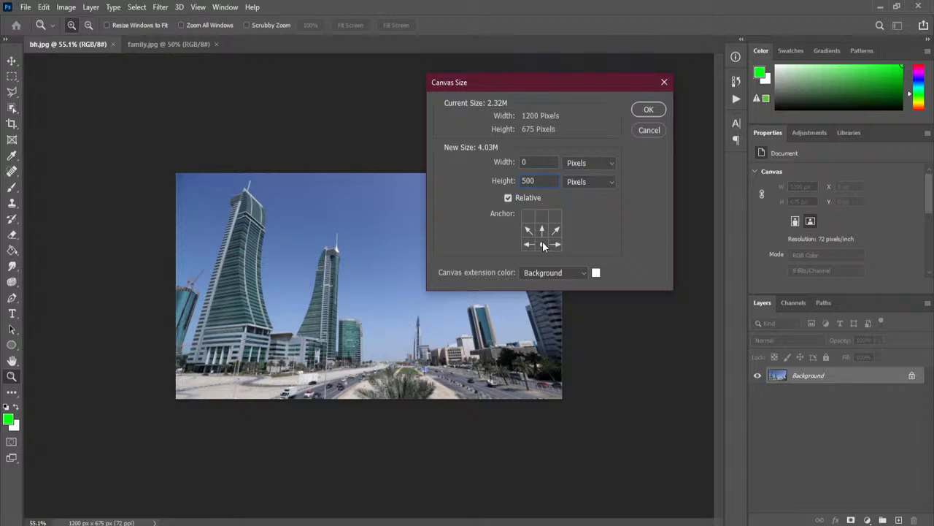
left_click(649, 110)
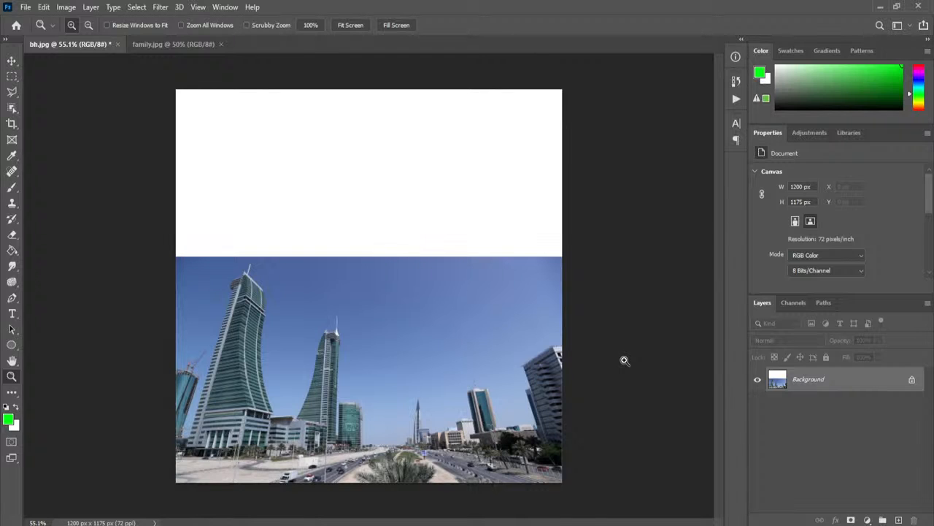
Select the whole photo area below the white extension with a rectangular marquee and cut it from the Background layer
key("m")
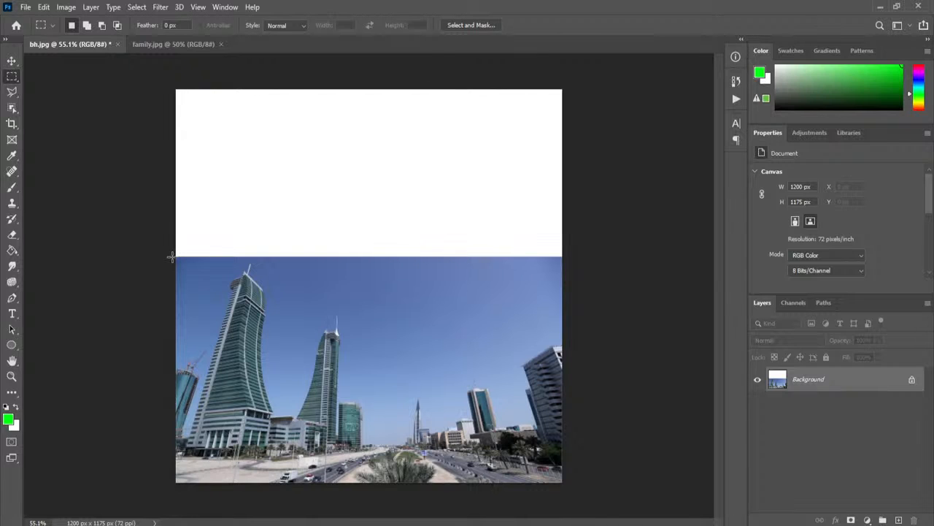
left_click_drag(171, 257, 245, 278)
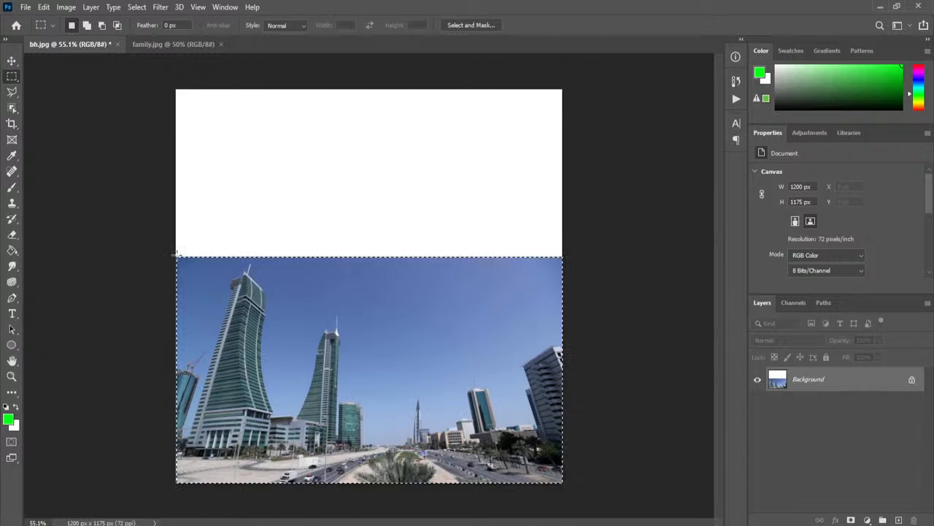
left_click(175, 256)
left_click_drag(175, 257, 562, 483)
left_click(66, 7)
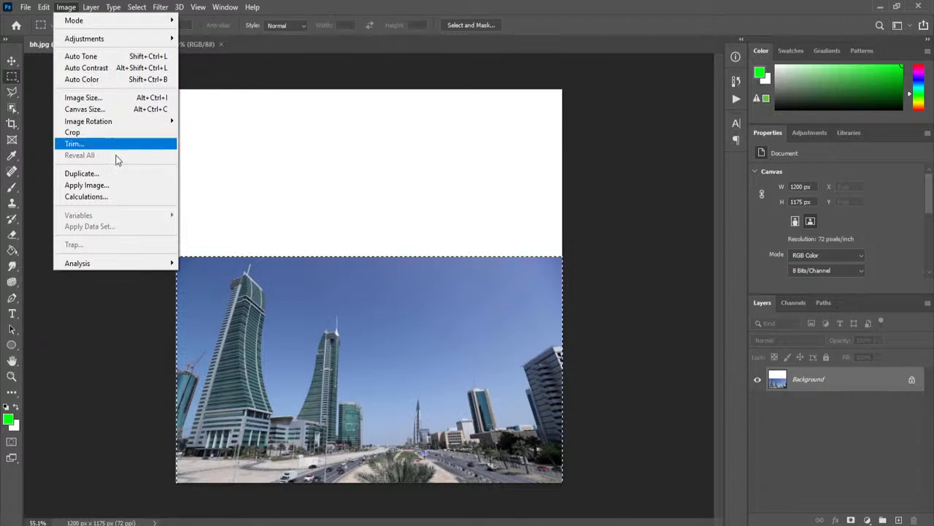
mouse_move(44, 6)
left_click(64, 79)
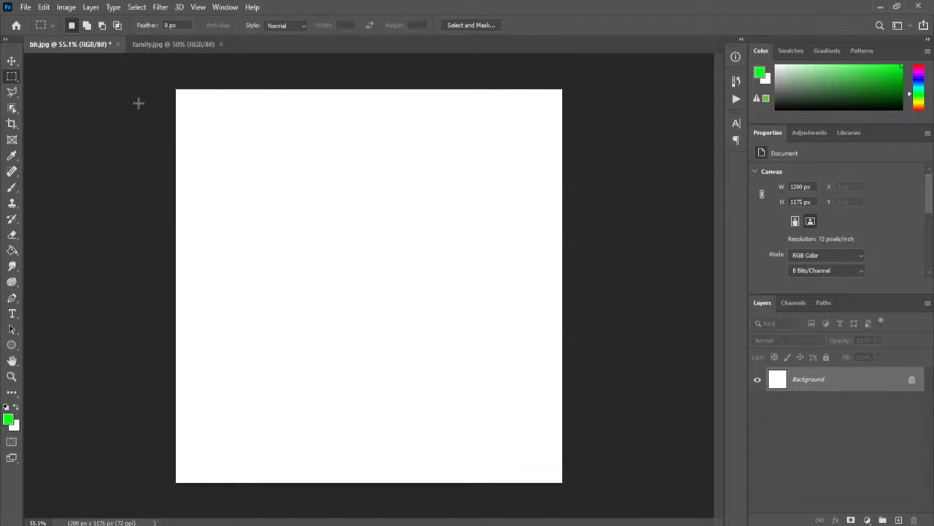
Paste the cut photo as a separate layer and move it down to the bottom edge of the canvas
left_click(43, 7)
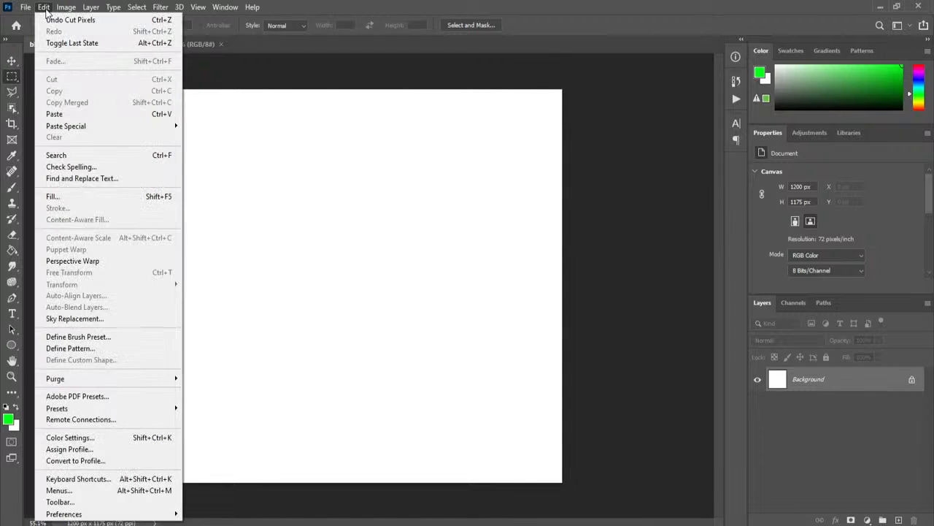
left_click(89, 115)
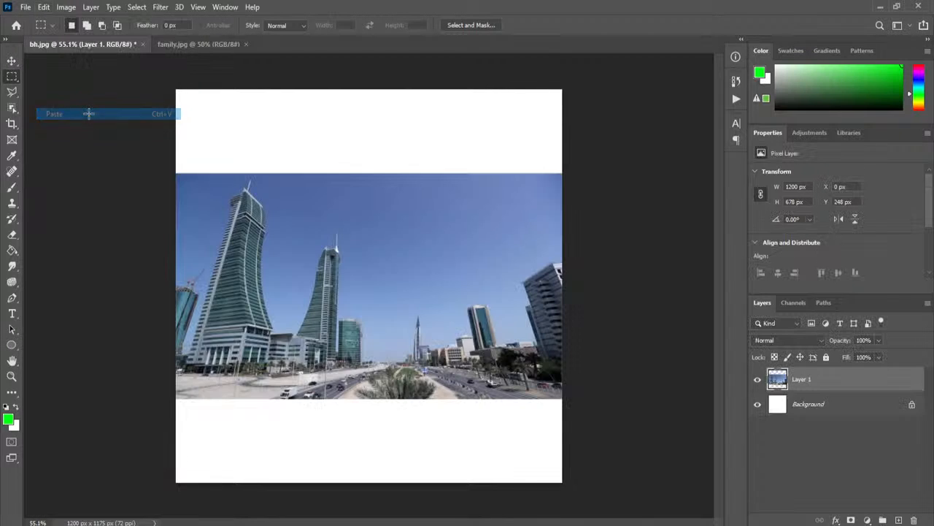
left_click(12, 61)
left_click_drag(388, 254, 388, 335)
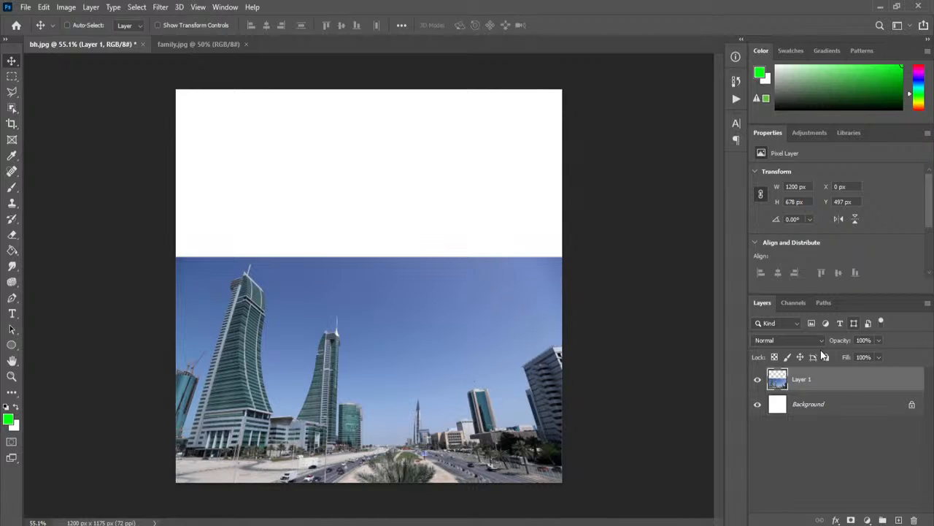
Hide the Background layer to check the area above the photo, and show it again
left_click(758, 405)
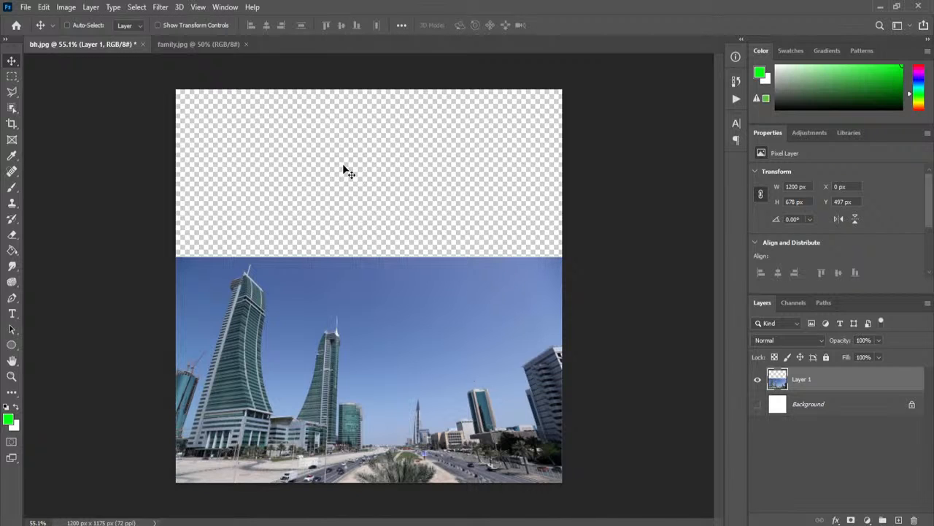
left_click(758, 404)
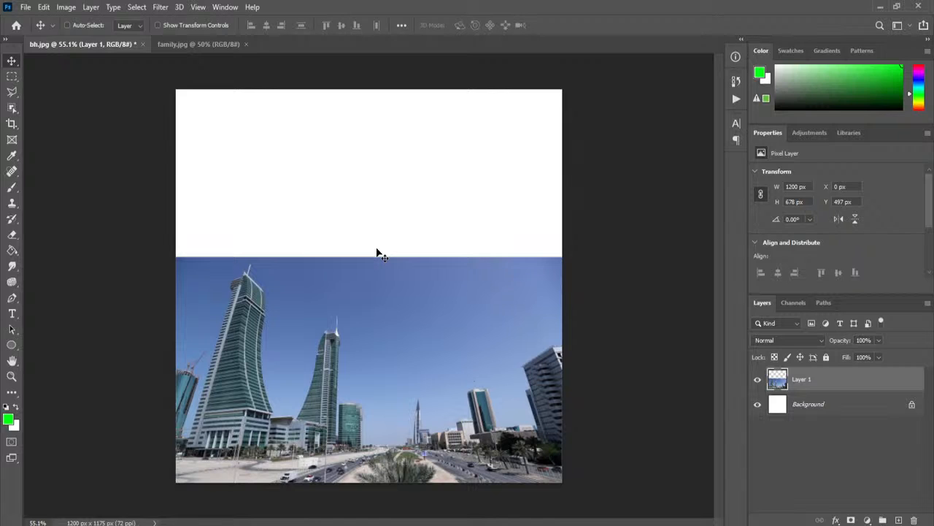
Scale the photo layer proportionally to about 176% so it covers the canvas, and undo the scaling
left_click(44, 6)
mouse_move(102, 289)
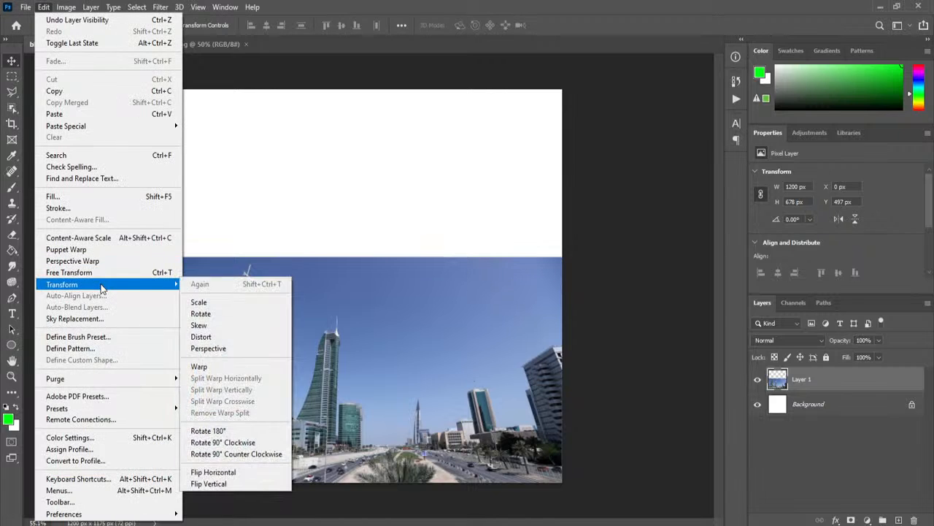
left_click(245, 313)
left_click_drag(368, 256, 353, 83)
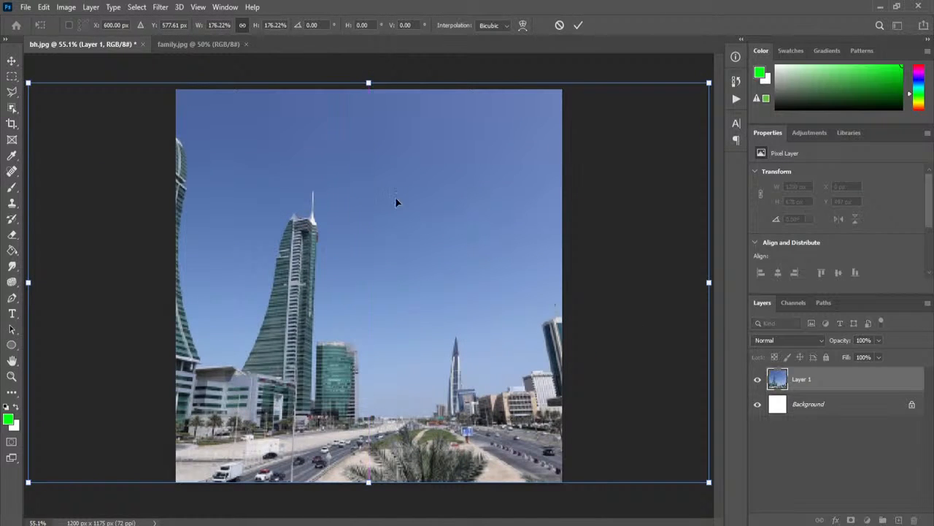
key("ctrl+z")
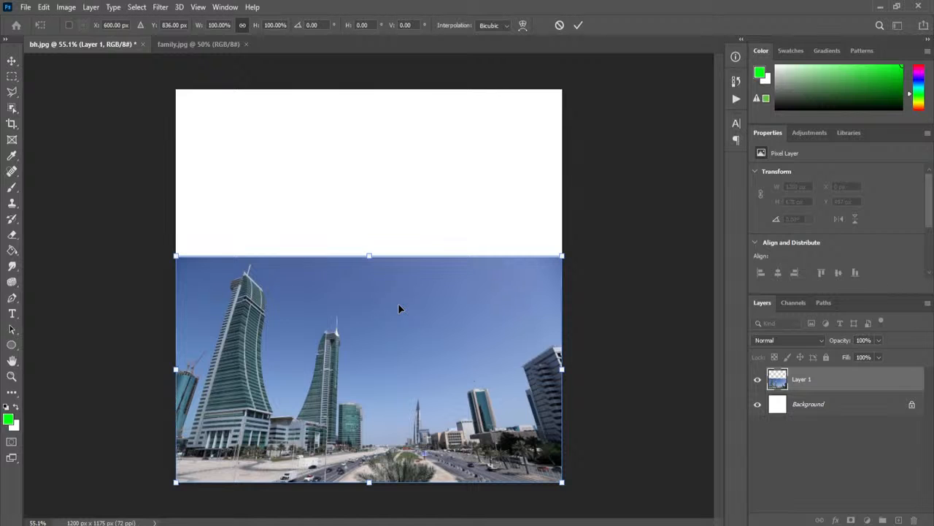
Stretch the photo layer vertically to about 1198 px high so it covers the blank area, and undo the transform
mouse_move(368, 256)
left_mouse_down()
mouse_move(347, 120)
mouse_move(346, 226)
mouse_move(356, 253)
left_mouse_up()
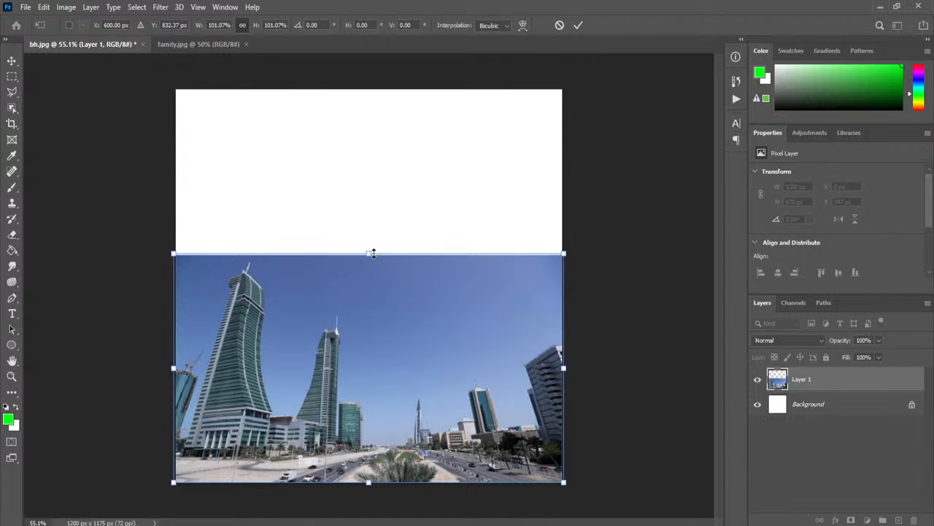
left_click_drag(372, 253, 368, 224)
key("ctrl+z")
left_click_drag(368, 253, 375, 83)
key("Return")
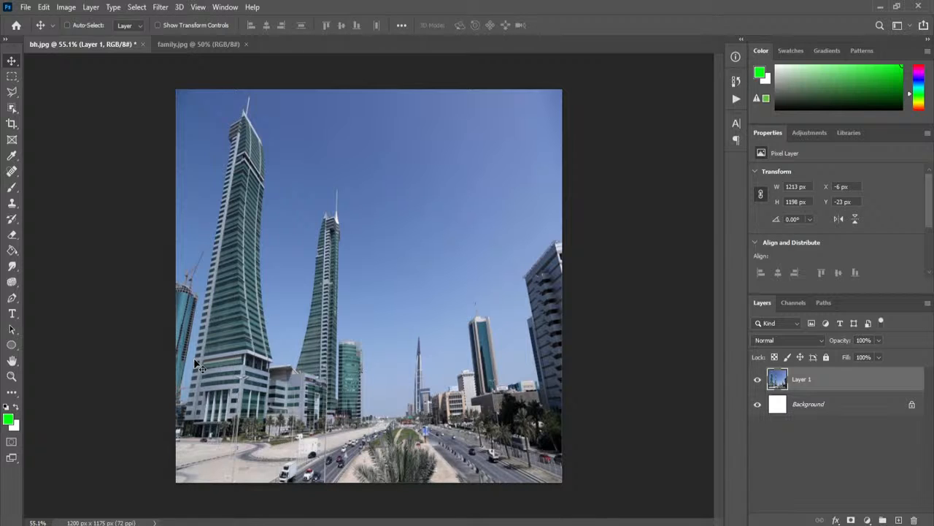
key("ctrl")
key("ctrl+z")
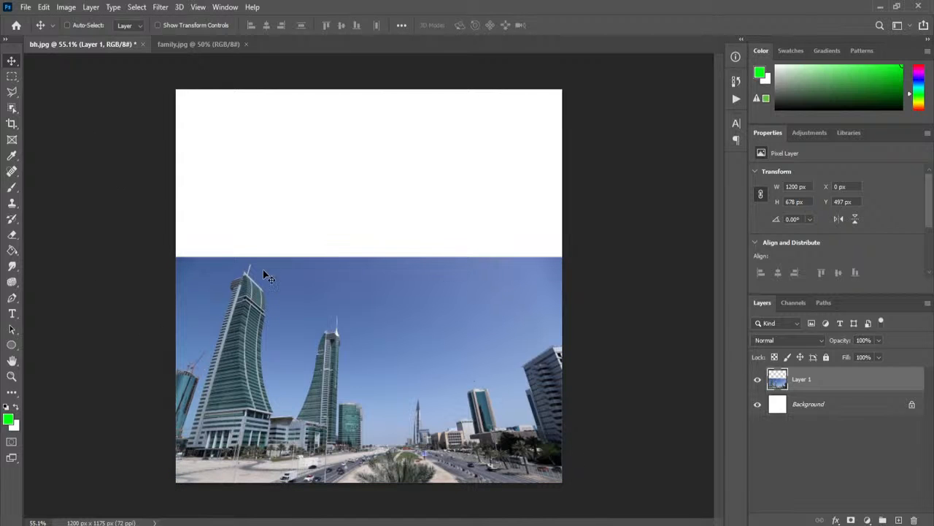
Stretch the photo layer upward with Content-Aware Scale to about 1195 px high, and undo the scaling
left_click(43, 7)
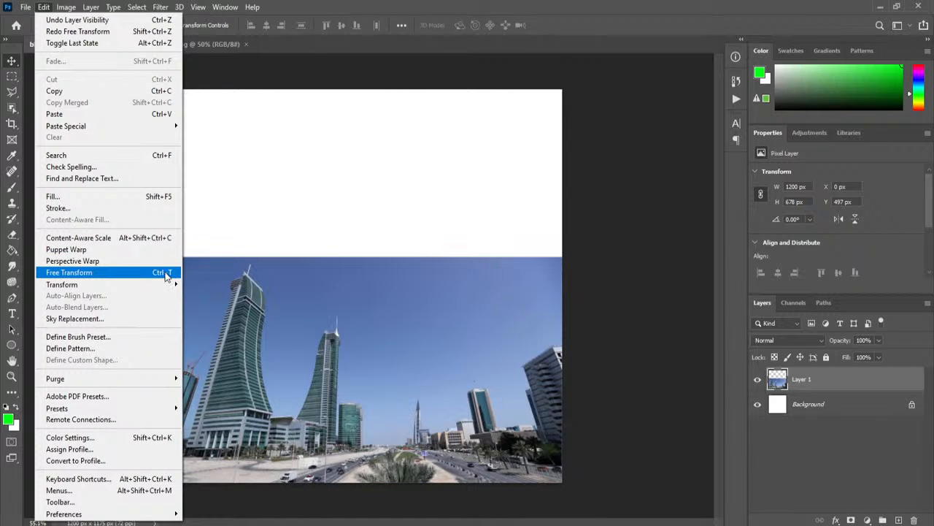
left_click(88, 244)
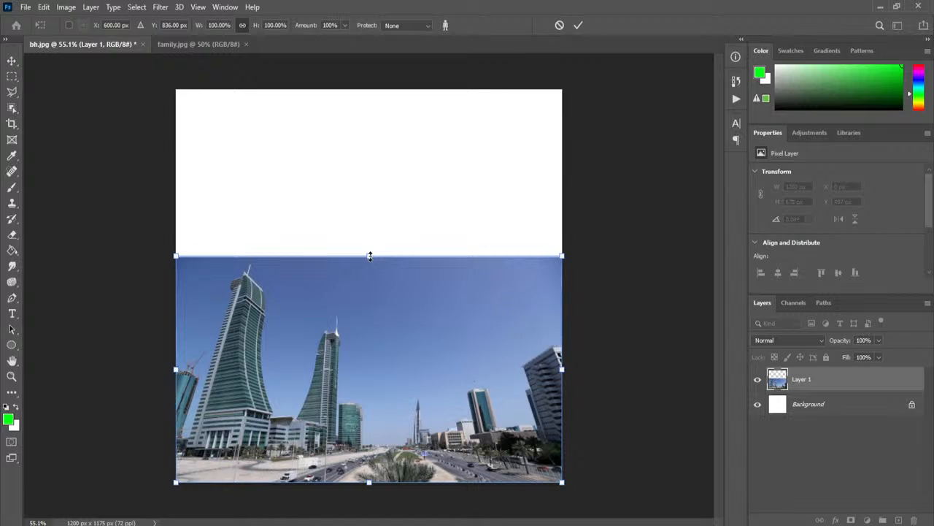
left_click_drag(369, 255, 373, 178)
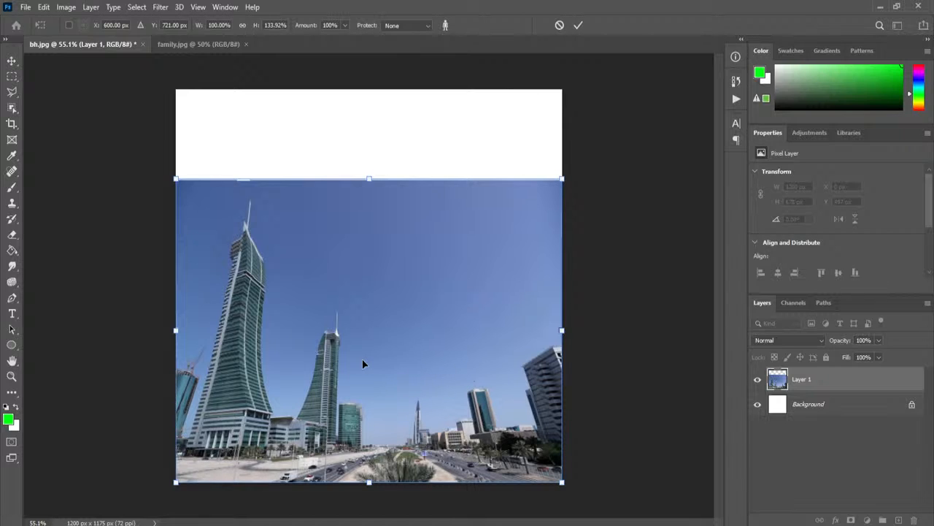
left_click_drag(369, 179, 371, 81)
left_click(578, 25)
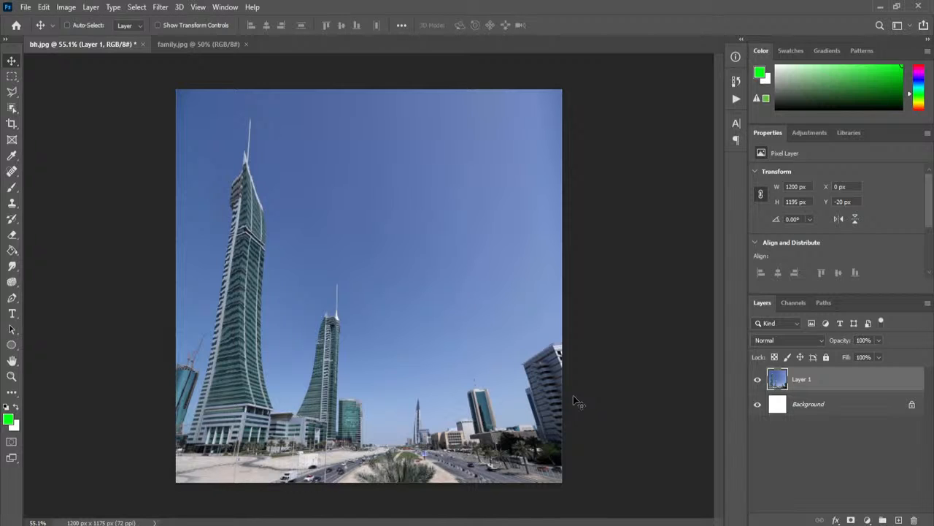
key("ctrl+z")
left_click(43, 7)
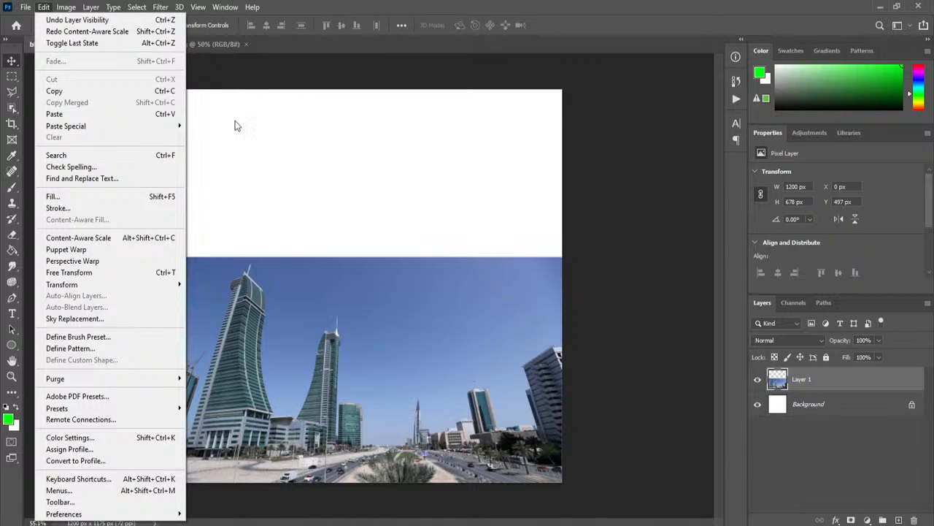
left_click(261, 77)
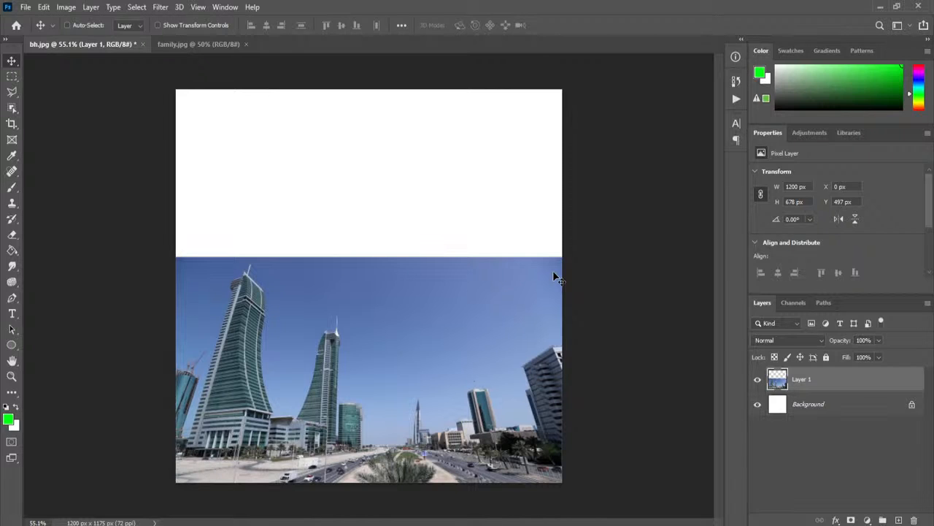
Select the blank area above the photo with a thin strip of sky and open the selection in Content-Aware Fill
left_click(12, 76)
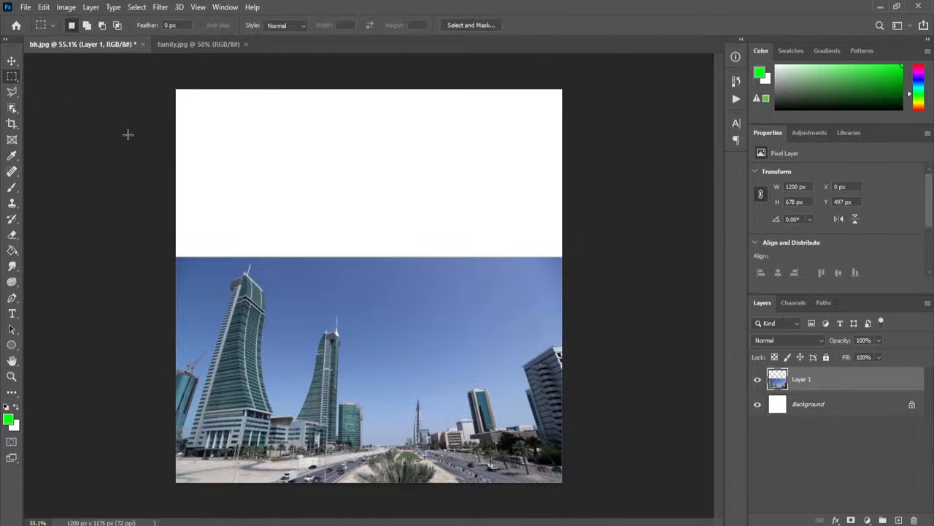
left_click_drag(166, 73, 643, 259)
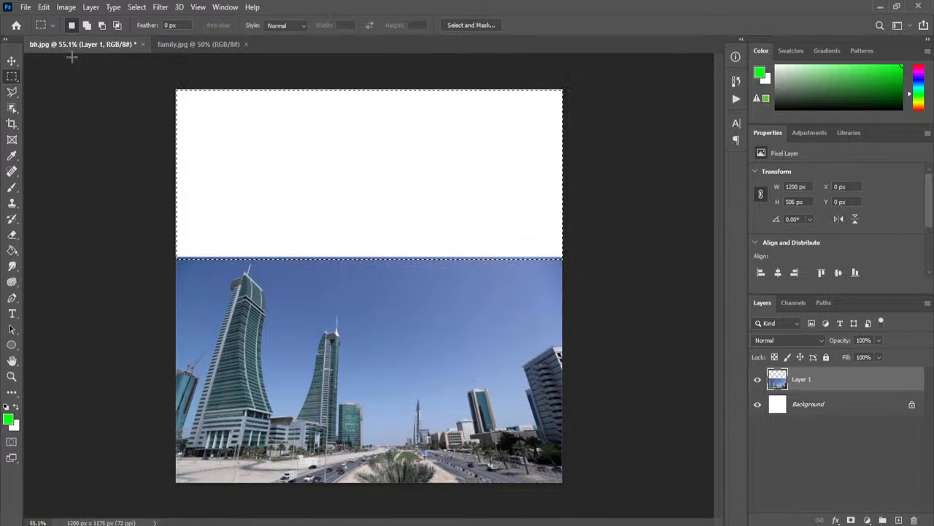
left_click(43, 7)
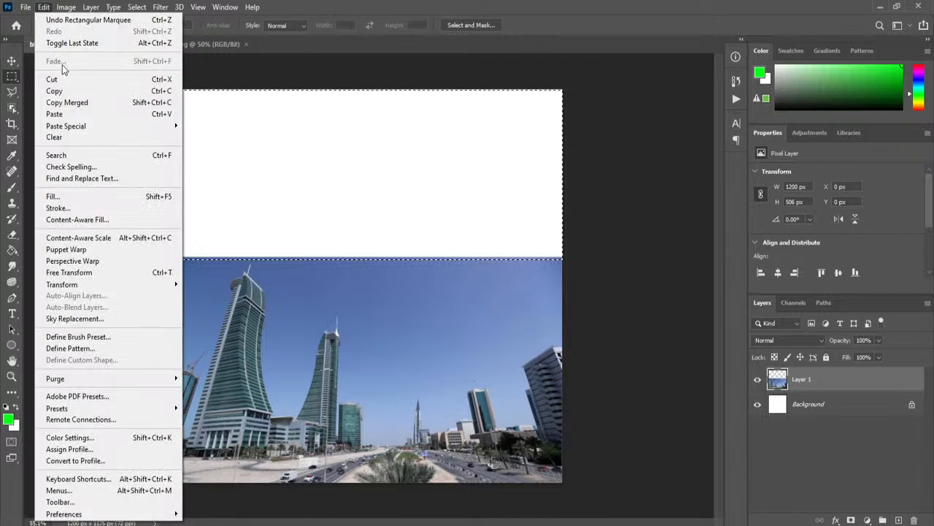
left_click(97, 219)
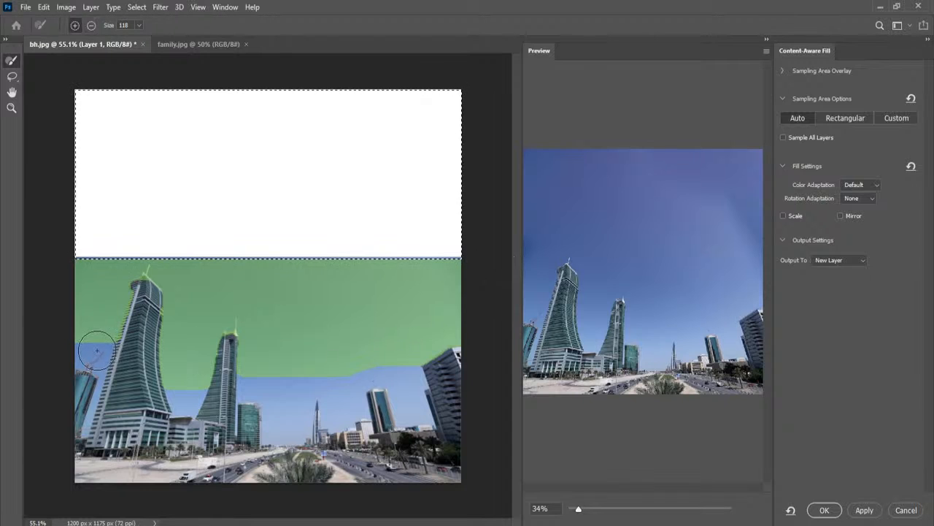
Subtract the edges and spire of the tallest tower from the sampling area, using a sampling brush of size 20
scroll(98, 350, "up", 1)
scroll(98, 351, "up", 6)
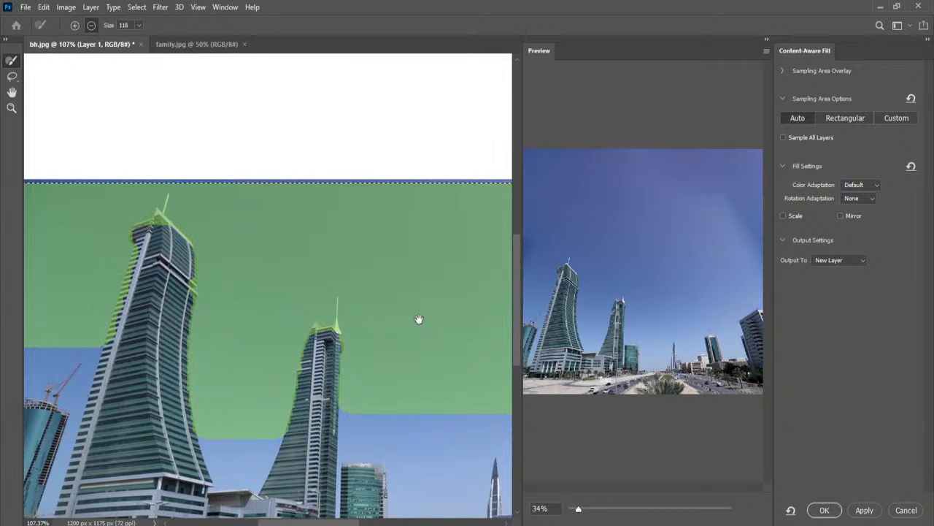
left_click_drag(411, 319, 81, 303)
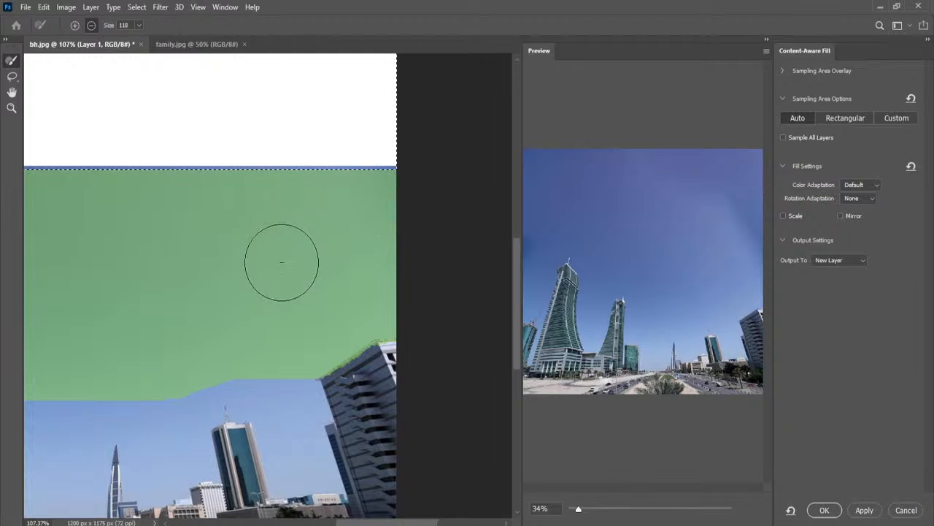
left_click_drag(198, 291, 482, 256)
left_click_drag(287, 249, 357, 248)
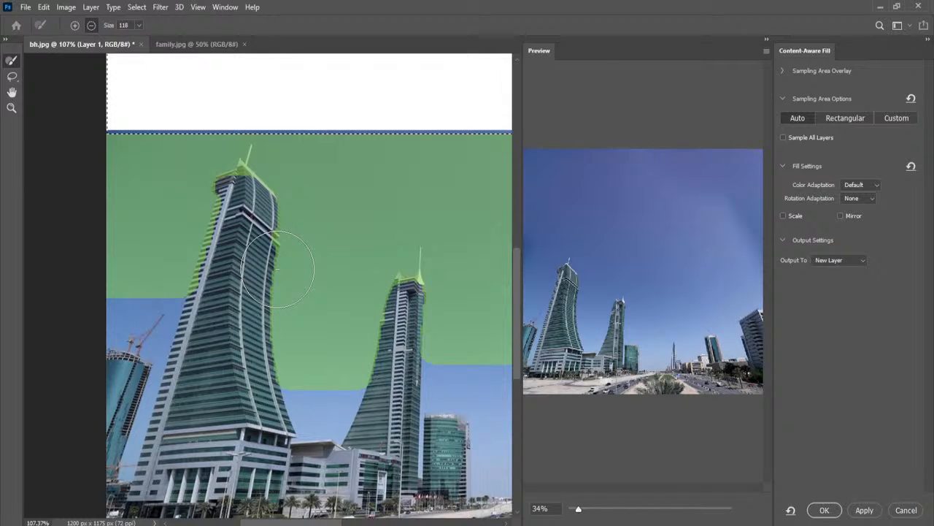
key("bracketleft")
key("bracketleft")
key("bracketleft")
key("bracketleft")
key("bracketleft")
key("bracketleft")
key("bracketleft")
key("bracketleft")
key("bracketleft")
key("bracketleft")
key("bracketleft")
key("bracketleft")
mouse_move(193, 292)
left_mouse_down()
mouse_move(227, 202)
mouse_move(217, 183)
mouse_move(239, 178)
mouse_move(240, 165)
mouse_move(264, 191)
mouse_move(273, 224)
mouse_move(270, 348)
mouse_move(280, 399)
mouse_move(265, 308)
left_mouse_up()
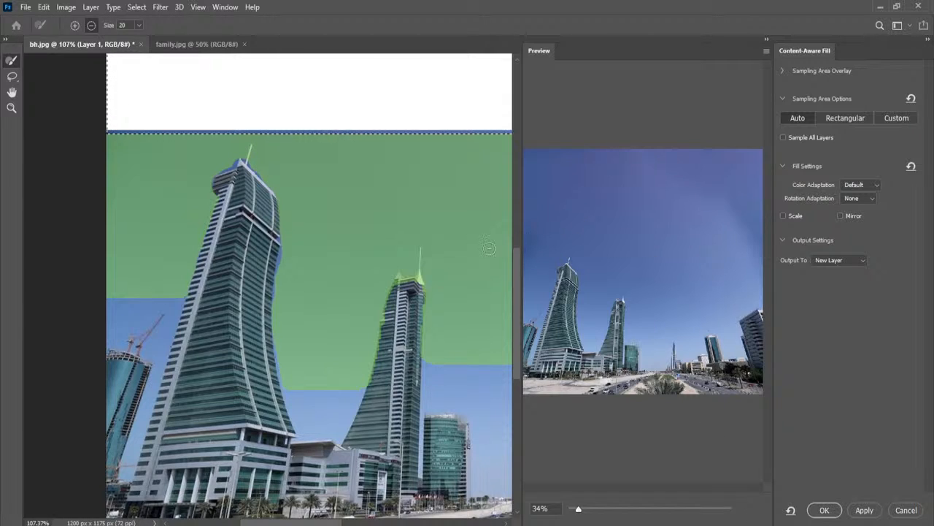
left_click_drag(251, 153, 246, 165)
Subtract the edges and thin spire of the second tower from the sampling area, using a smaller brush for the spire
scroll(335, 507, "right", 3)
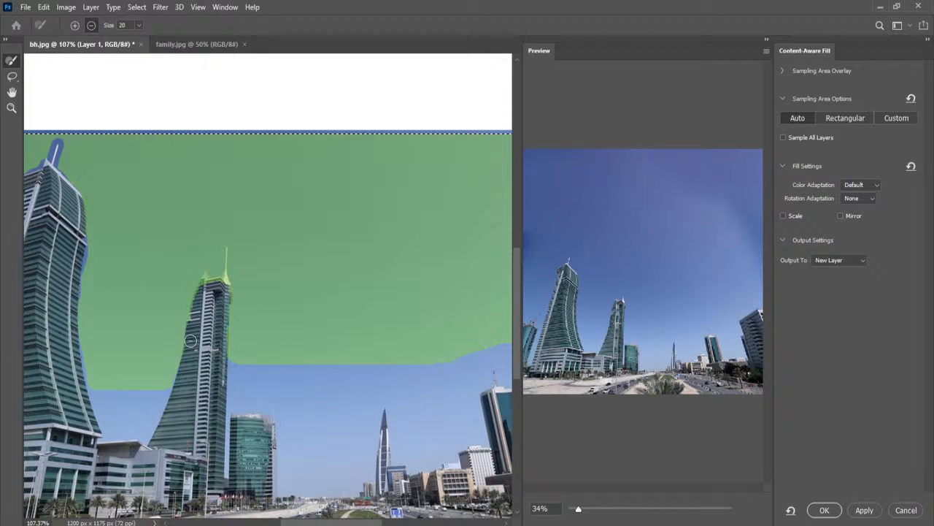
mouse_move(190, 341)
left_mouse_down()
mouse_move(205, 281)
mouse_move(227, 281)
mouse_move(226, 356)
left_mouse_up()
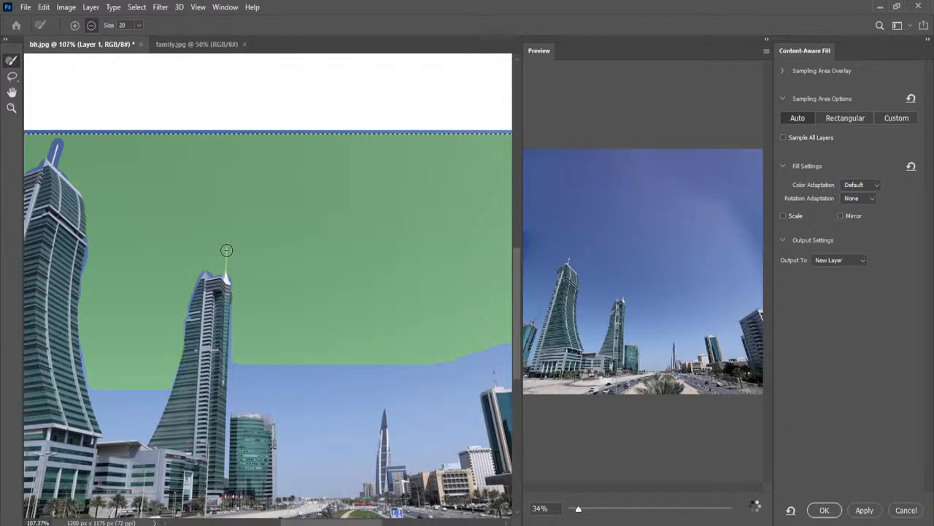
key("bracketleft")
left_click_drag(226, 250, 225, 274)
key("bracketleft")
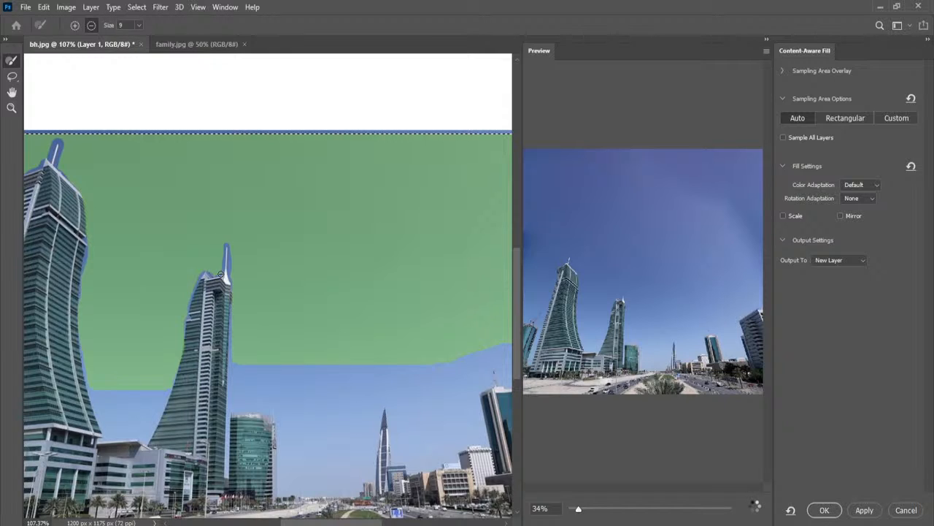
Set the sampling brush size to 35 and subtract the roof edge of the building at the photo's right border
key("bracketright")
key("bracketright")
key("bracketright")
key("bracketright")
key("bracketright")
key("bracketright")
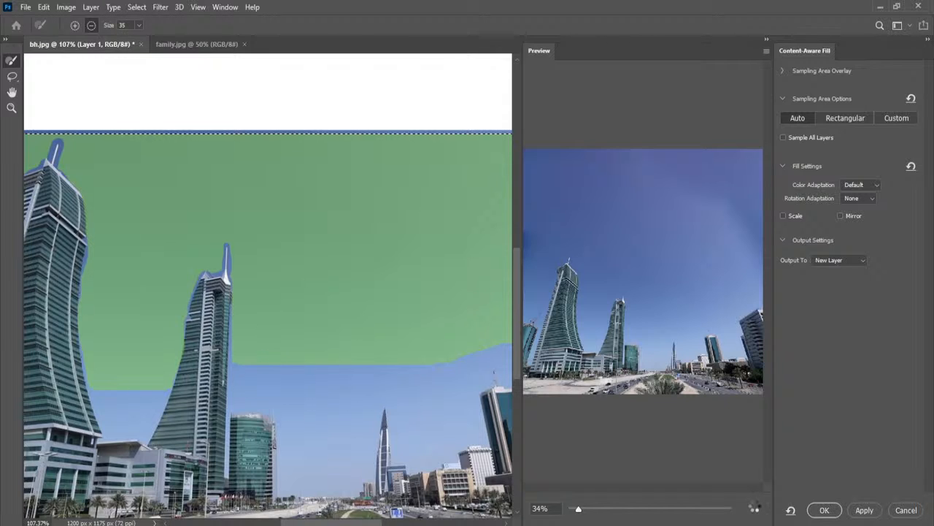
scroll(248, 374, "right", 5)
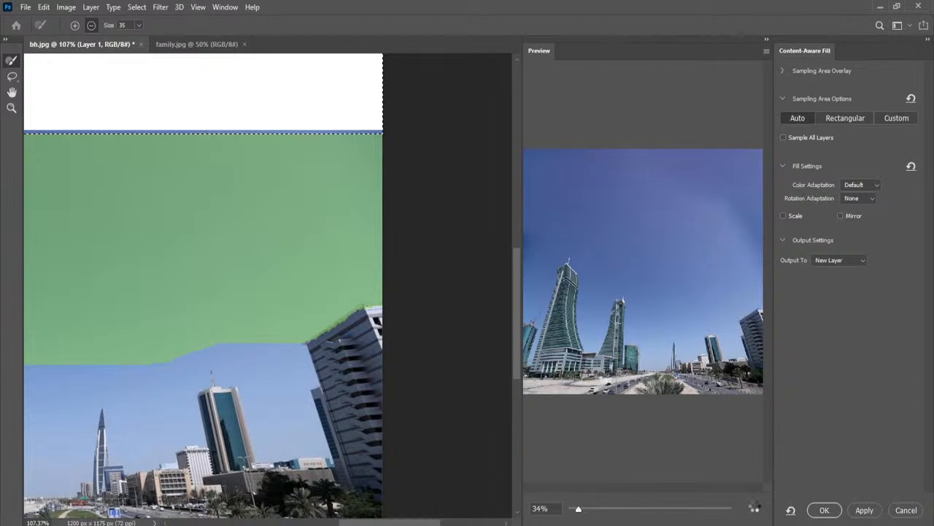
left_click_drag(353, 321, 377, 315)
Add the sky between the two tall towers to the sampling area with a brush of size 25
left_click_drag(413, 523, 303, 524)
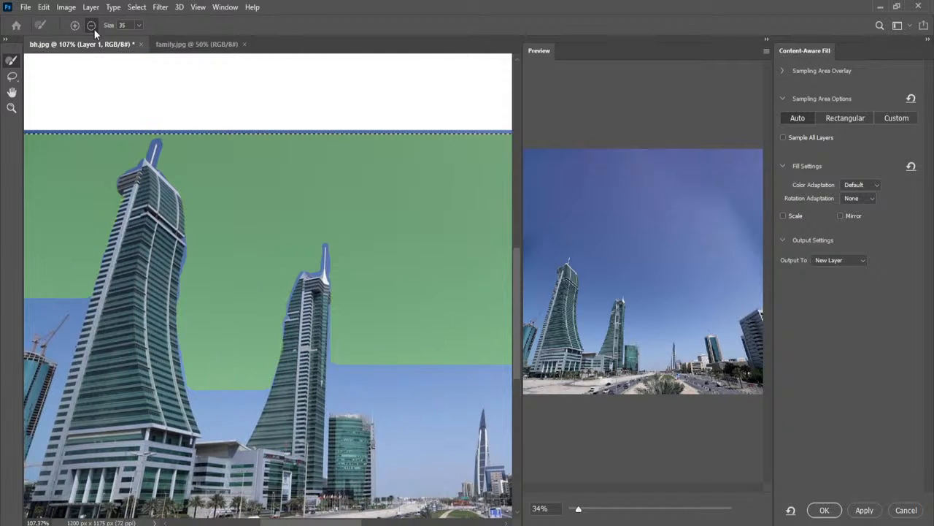
left_click(74, 25)
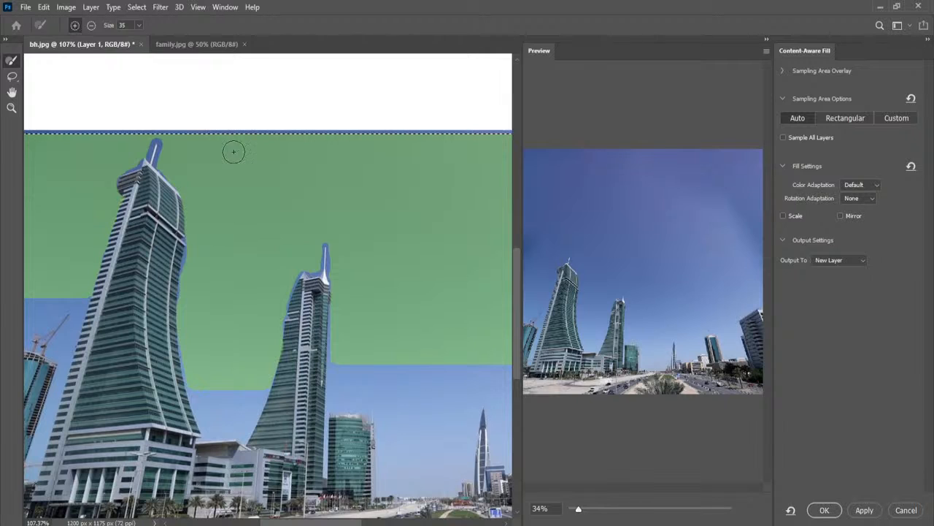
key("bracketleft")
key("bracketleft")
mouse_move(198, 388)
left_mouse_down()
mouse_move(211, 425)
mouse_move(202, 402)
mouse_move(257, 388)
mouse_move(219, 409)
mouse_move(236, 395)
left_mouse_up()
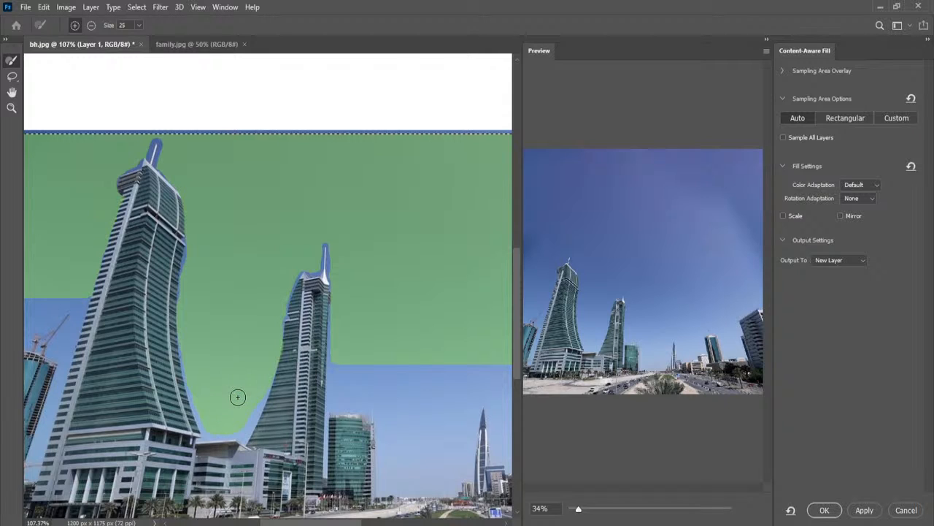
Add the sky between the second tower and the right-hand buildings to the sampling area, tracing around the skyline
left_click_drag(287, 522, 326, 522)
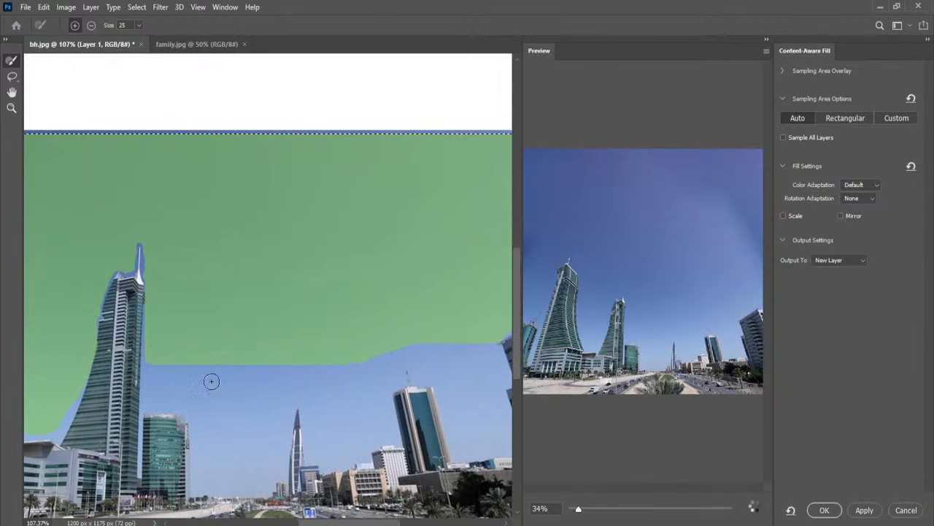
mouse_move(154, 360)
left_mouse_down()
mouse_move(161, 394)
mouse_move(234, 477)
mouse_move(273, 464)
mouse_move(288, 367)
mouse_move(256, 446)
mouse_move(265, 452)
mouse_move(278, 360)
mouse_move(236, 440)
mouse_move(236, 466)
mouse_move(232, 411)
mouse_move(246, 361)
mouse_move(175, 380)
mouse_move(205, 367)
mouse_move(64, 369)
left_mouse_up()
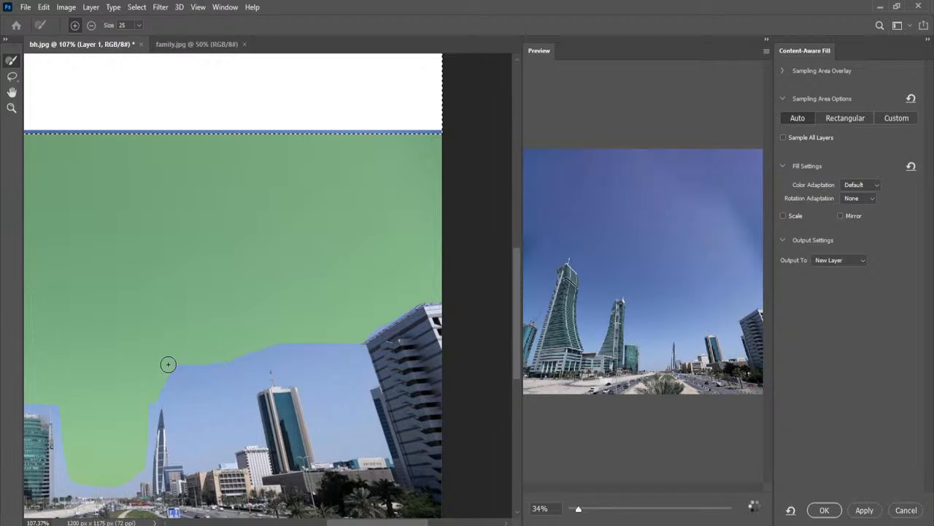
mouse_move(168, 363)
left_mouse_down()
mouse_move(186, 451)
mouse_move(171, 389)
mouse_move(193, 452)
mouse_move(218, 452)
mouse_move(249, 425)
mouse_move(245, 379)
mouse_move(271, 353)
mouse_move(193, 364)
mouse_move(180, 393)
mouse_move(196, 437)
mouse_move(219, 438)
mouse_move(235, 414)
mouse_move(242, 368)
mouse_move(192, 375)
mouse_move(203, 431)
mouse_move(230, 380)
mouse_move(205, 392)
mouse_move(209, 404)
mouse_move(221, 389)
mouse_move(215, 405)
mouse_move(321, 358)
mouse_move(290, 342)
mouse_move(336, 445)
mouse_move(366, 440)
mouse_move(351, 343)
mouse_move(310, 343)
mouse_move(304, 354)
mouse_move(315, 371)
mouse_move(339, 355)
mouse_move(341, 373)
mouse_move(350, 369)
mouse_move(330, 352)
mouse_move(317, 356)
mouse_move(325, 413)
mouse_move(354, 443)
mouse_move(355, 411)
mouse_move(332, 370)
mouse_move(333, 430)
mouse_move(327, 418)
mouse_move(326, 361)
mouse_move(338, 375)
mouse_move(346, 432)
mouse_move(335, 411)
left_mouse_up()
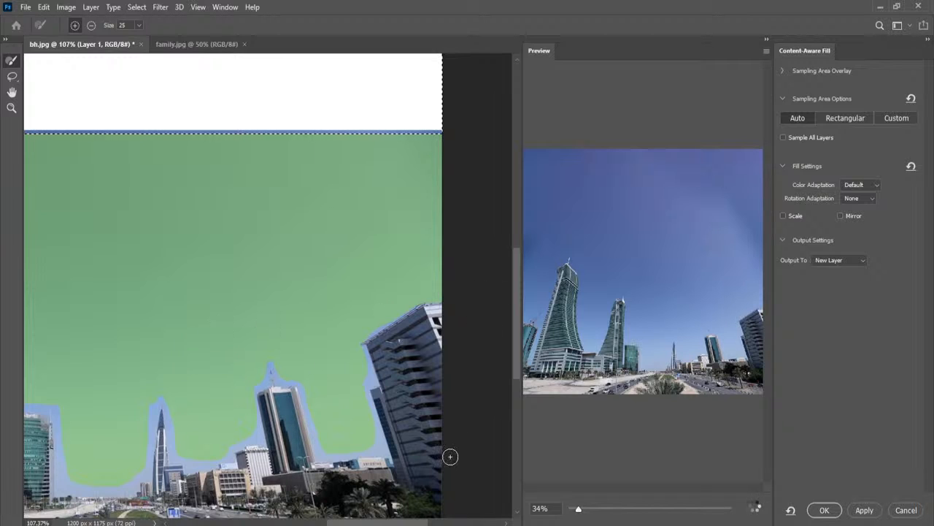
Try Very High color adaptation for the fill, compare the preview, and restore Default
left_click_drag(408, 522, 363, 522)
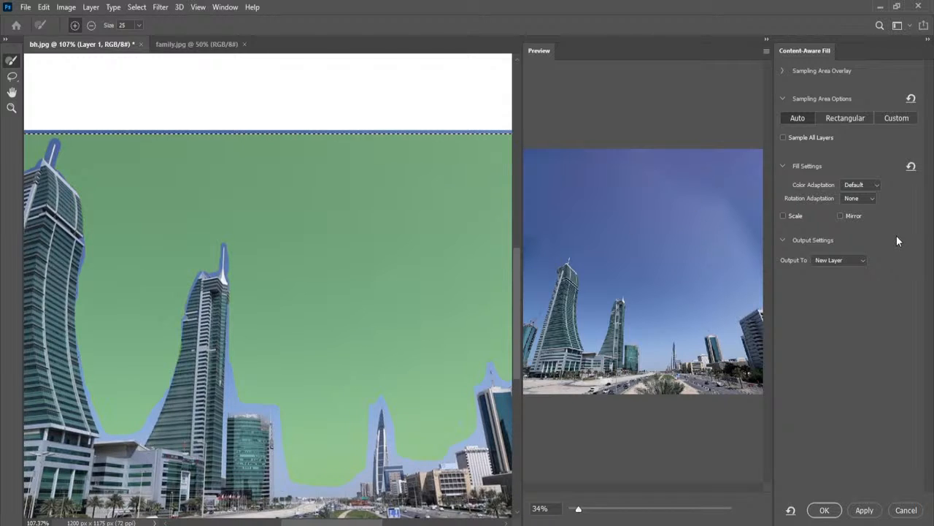
left_click(860, 185)
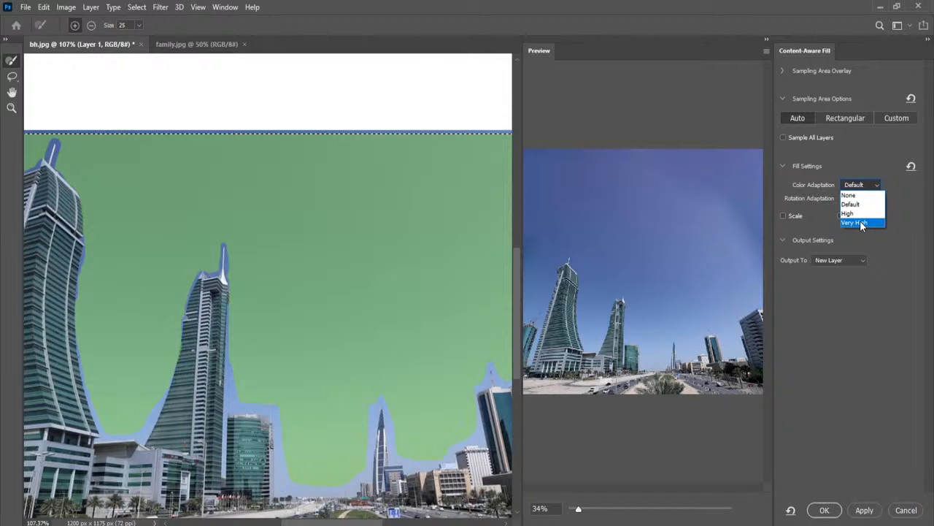
left_click(862, 222)
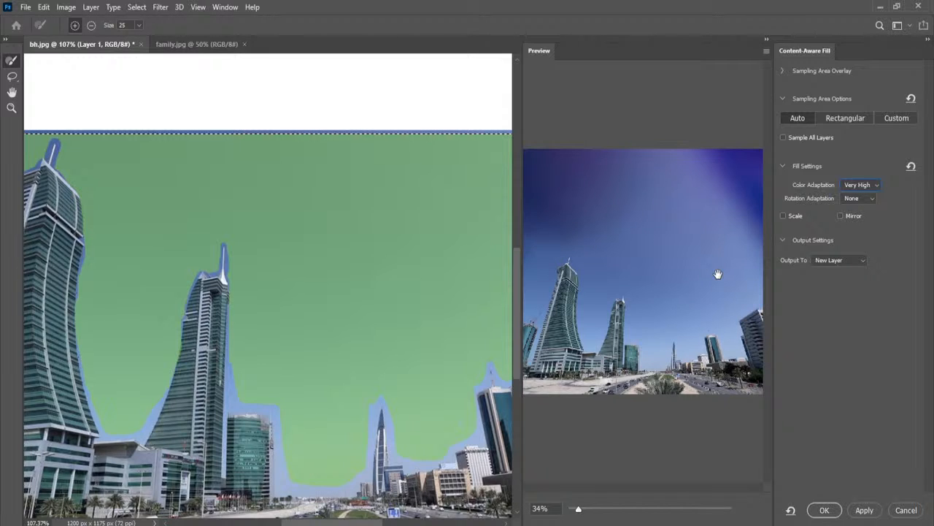
left_click(860, 184)
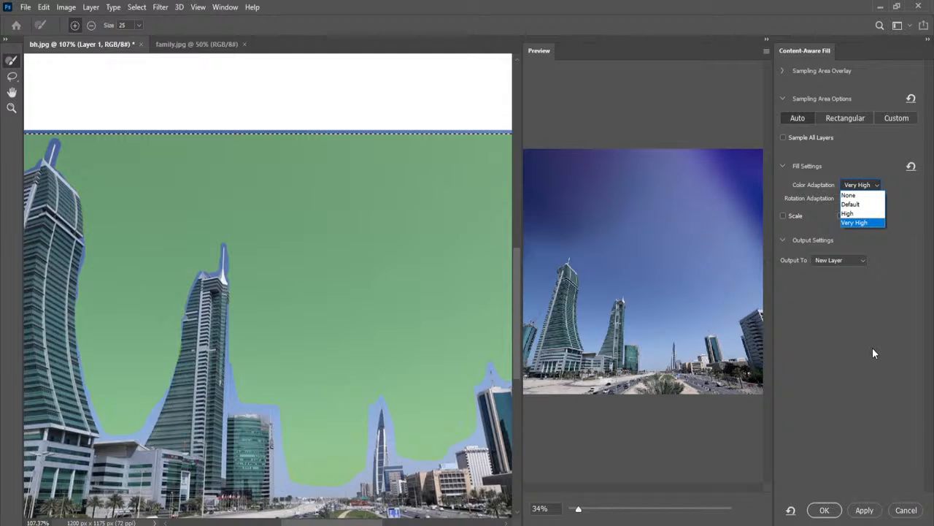
left_click(852, 188)
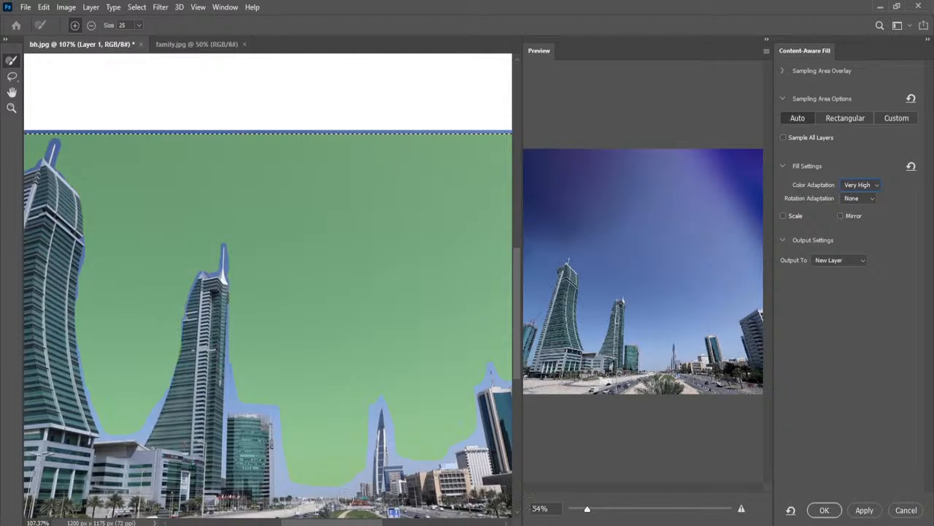
left_click_drag(330, 522, 378, 523)
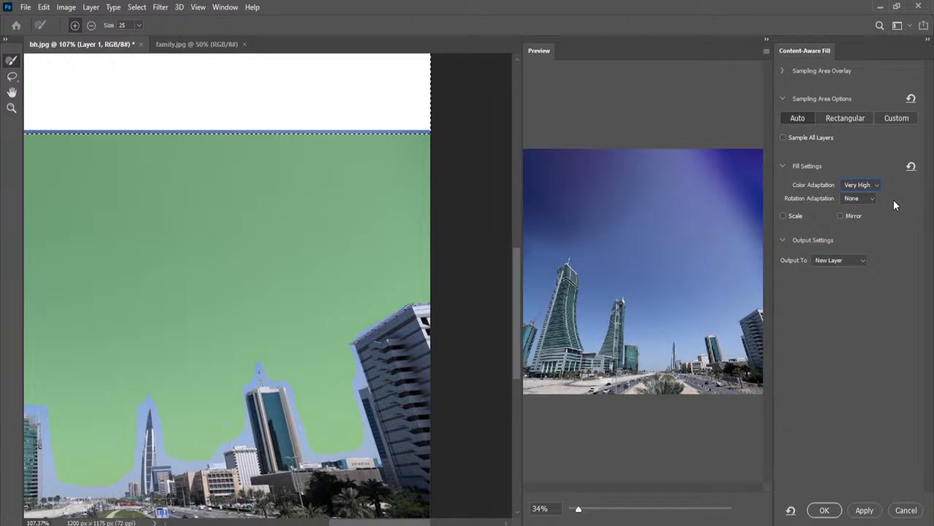
left_click(860, 185)
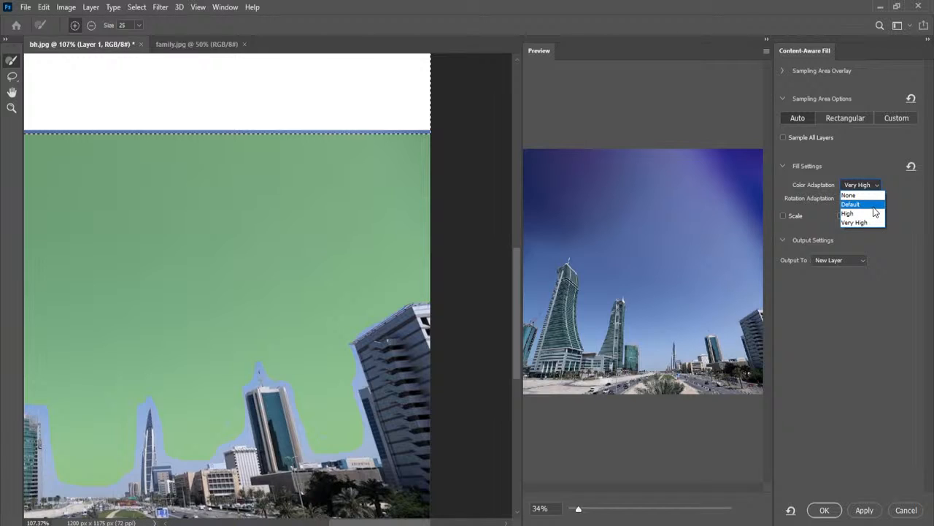
left_click(875, 205)
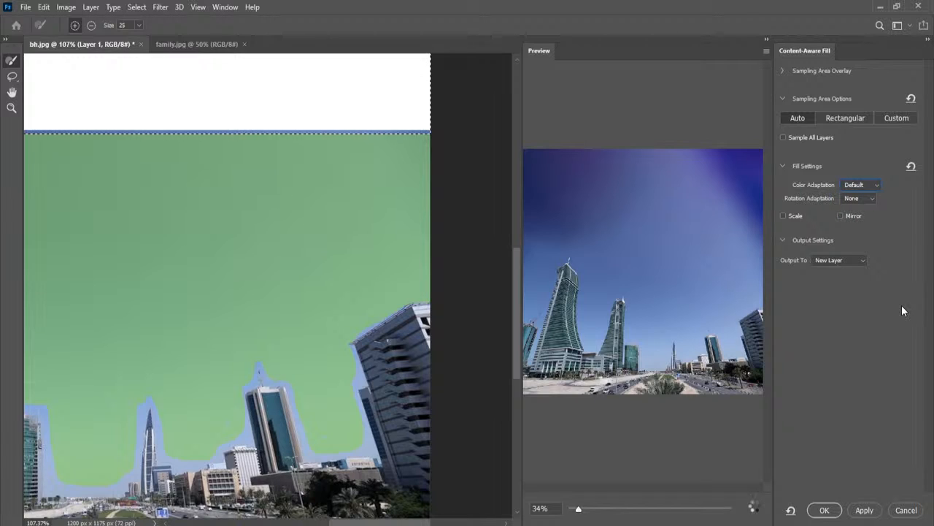
Try the fill with color adaptation None and restore Default
left_click(873, 187)
left_click(869, 190)
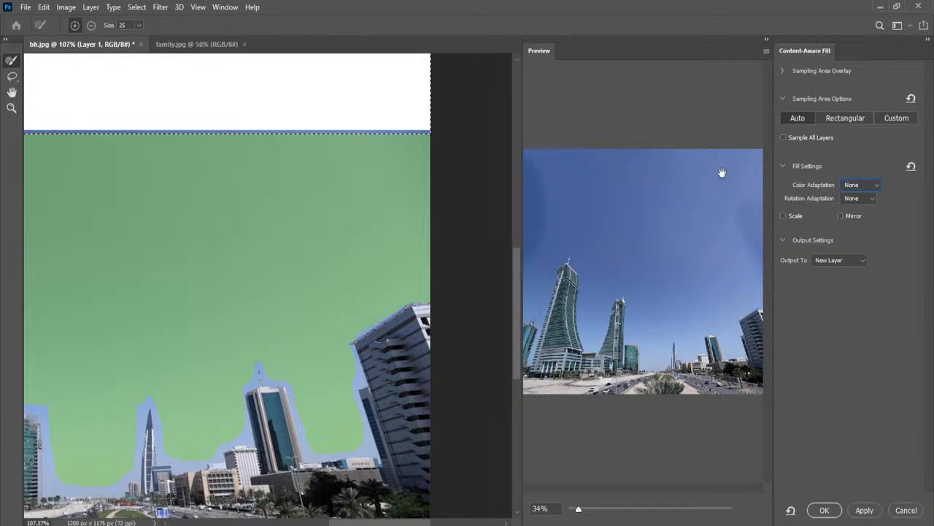
left_click(861, 185)
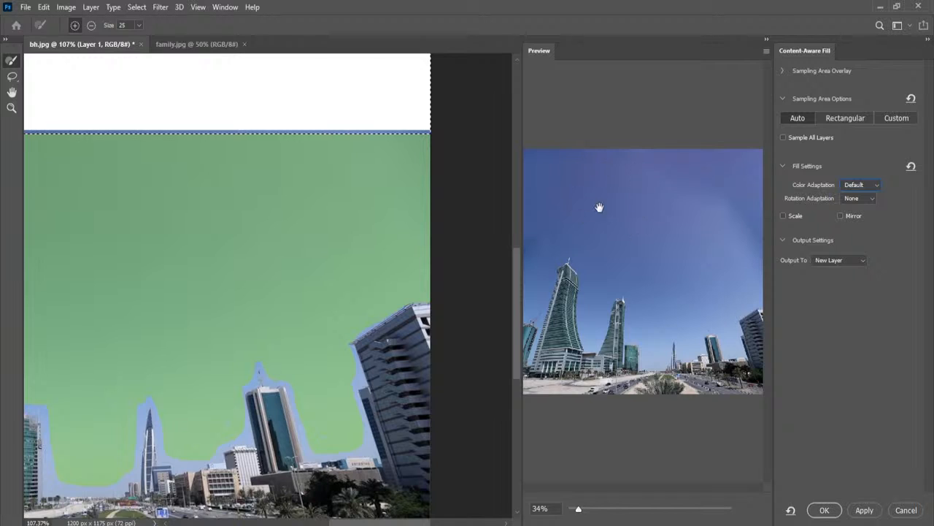
Try Full rotation adaptation for the fill, accepting the Auto sampling warning, and restore None
left_click(868, 199)
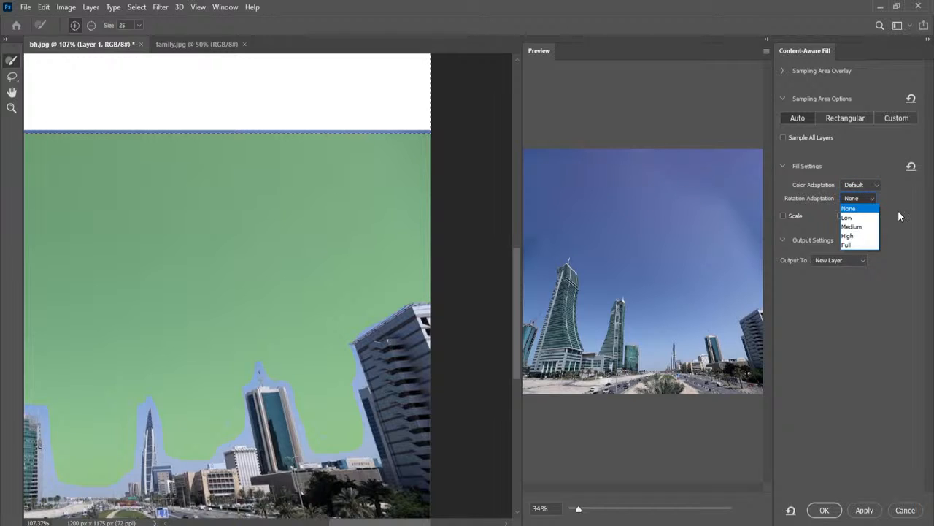
left_click(899, 211)
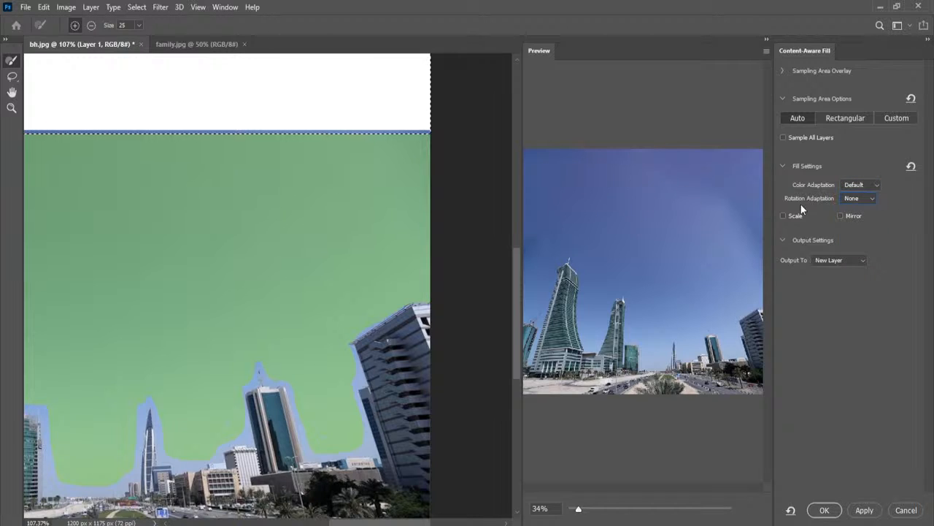
left_click(852, 197)
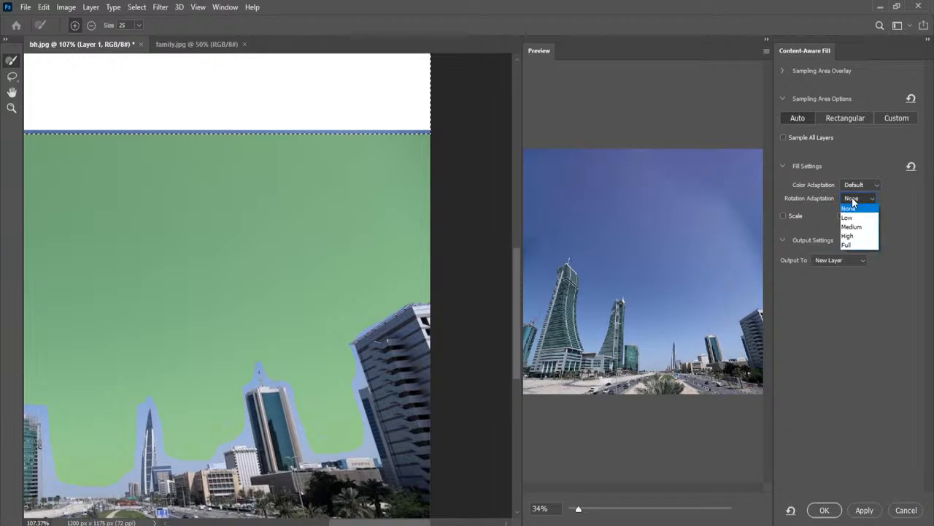
left_click(867, 245)
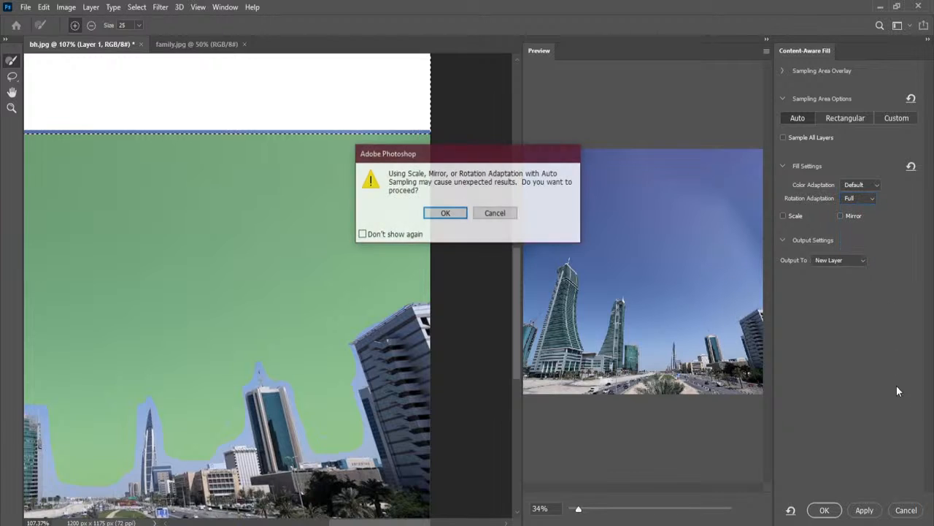
left_click(446, 214)
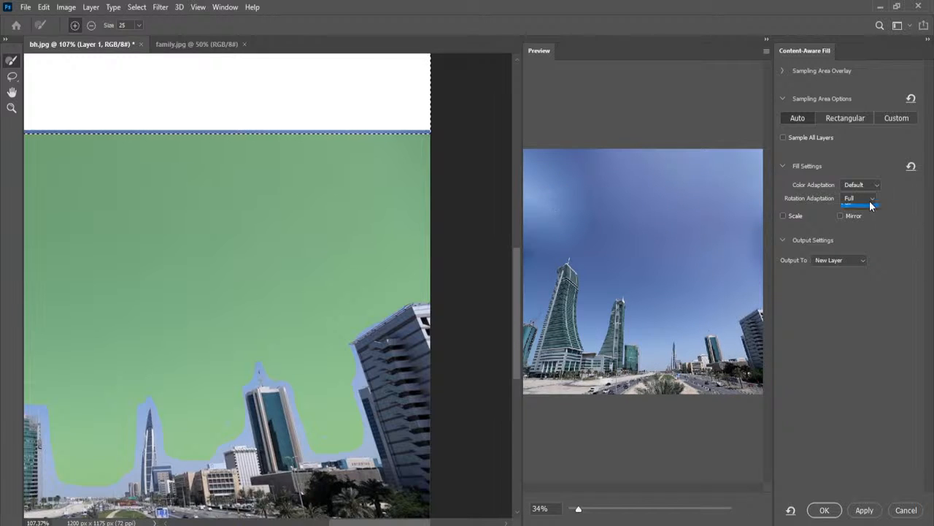
left_click(870, 201)
left_click(866, 210)
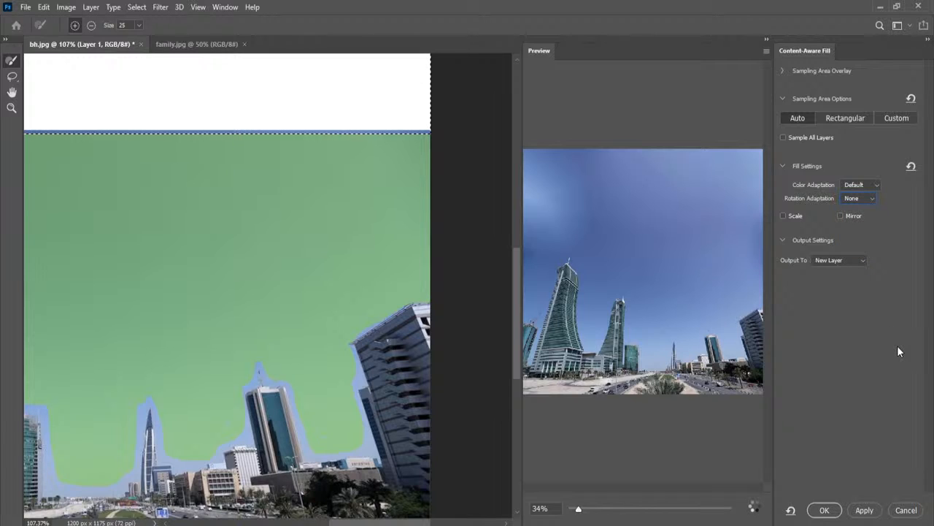
Enable Scale for the fill, accepting the Auto sampling warning, and compare the preview with Scale off and on
mouse_move(785, 217)
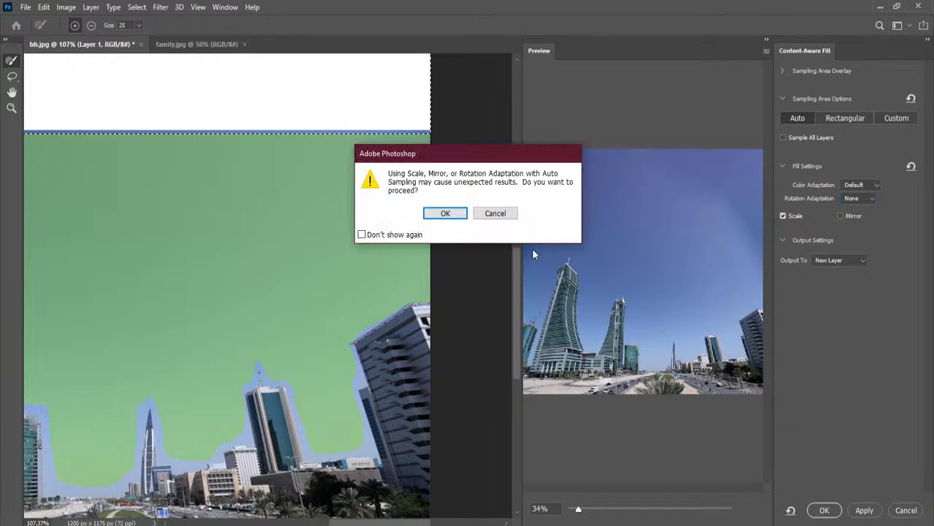
left_click(459, 216)
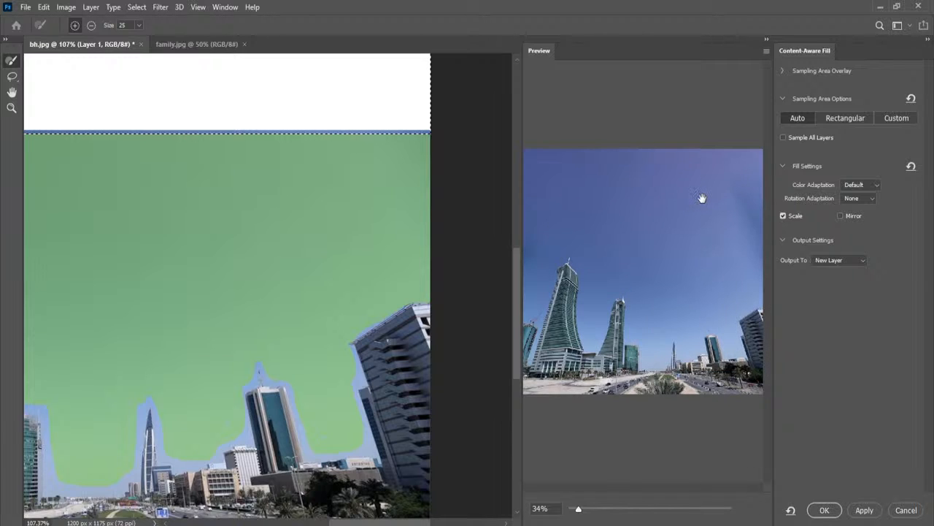
left_click(783, 215)
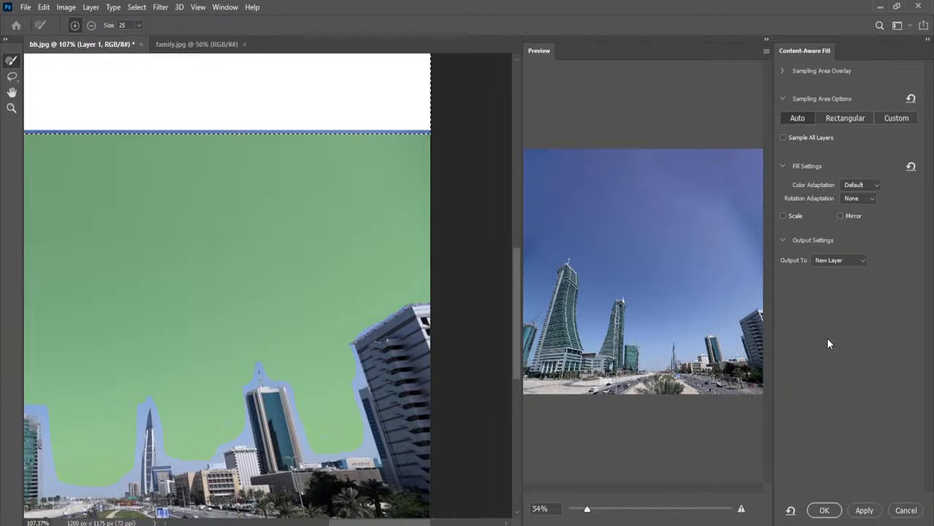
left_click(782, 216)
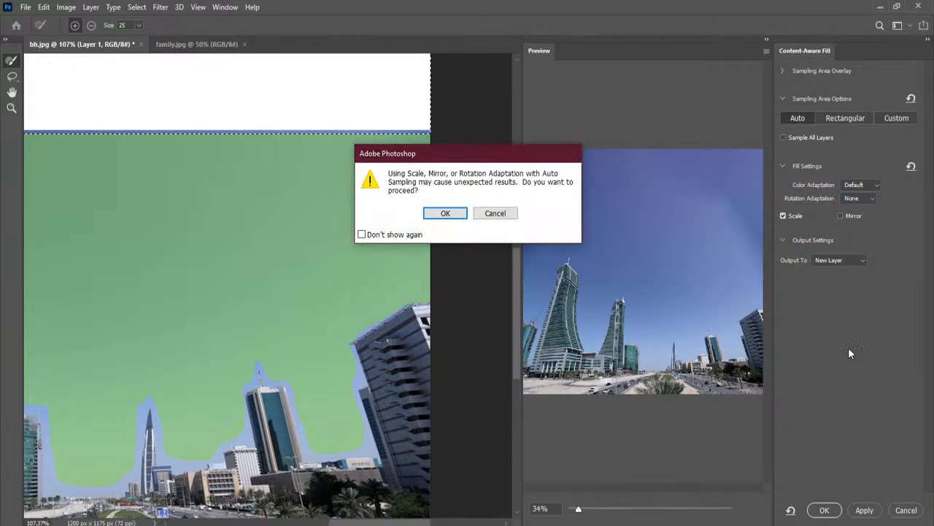
left_click(445, 211)
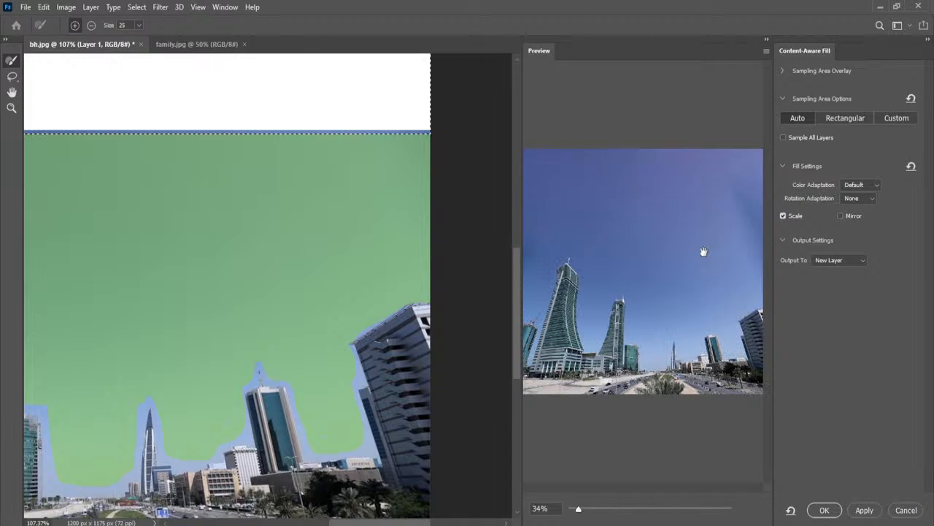
Enable Mirror for the fill, accept the Auto sampling warning, and commit the Content-Aware Fill to a new layer
mouse_move(842, 215)
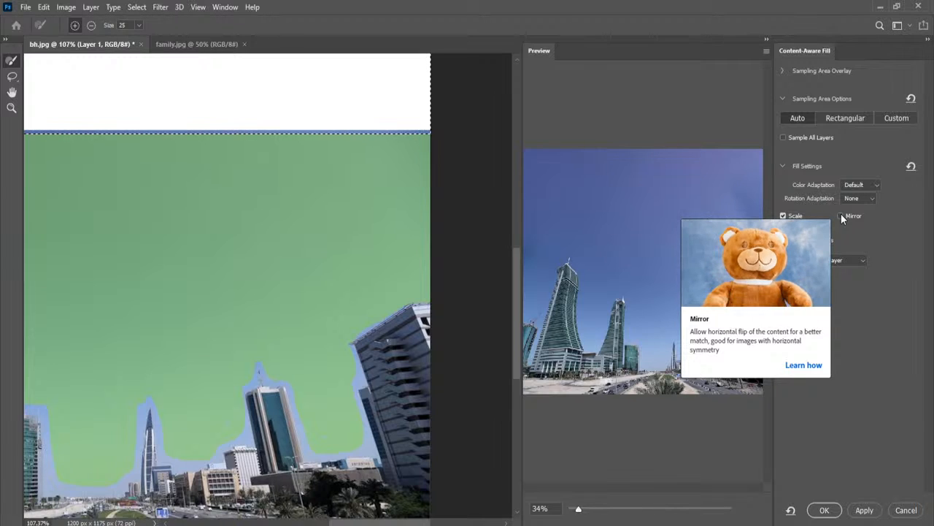
left_click(841, 216)
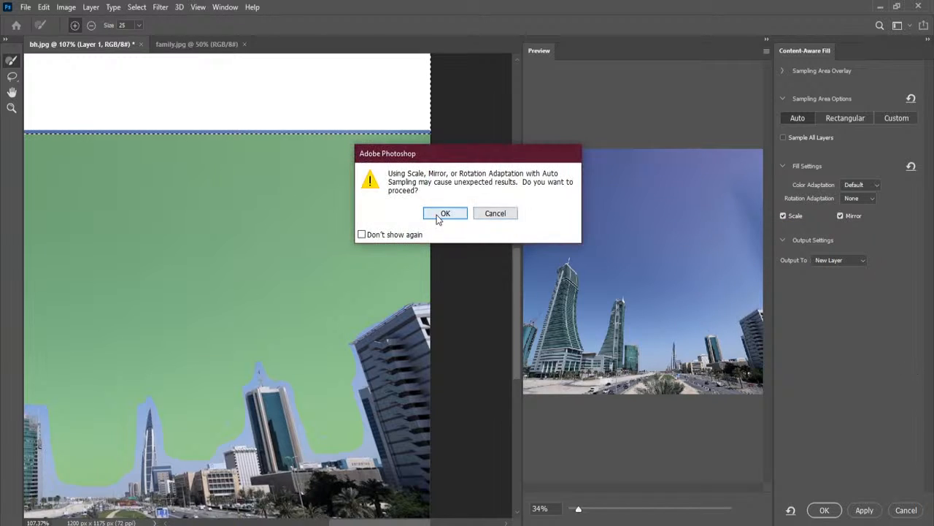
left_click(443, 215)
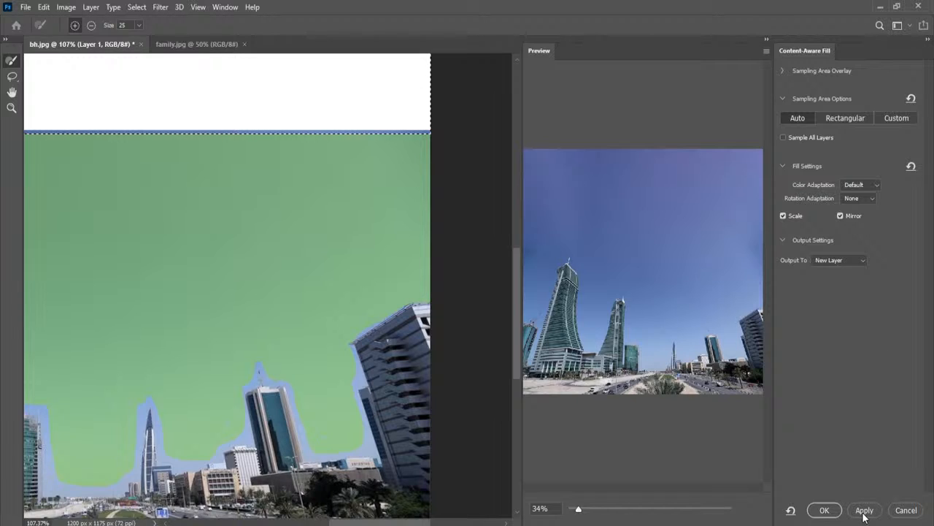
left_click(824, 509)
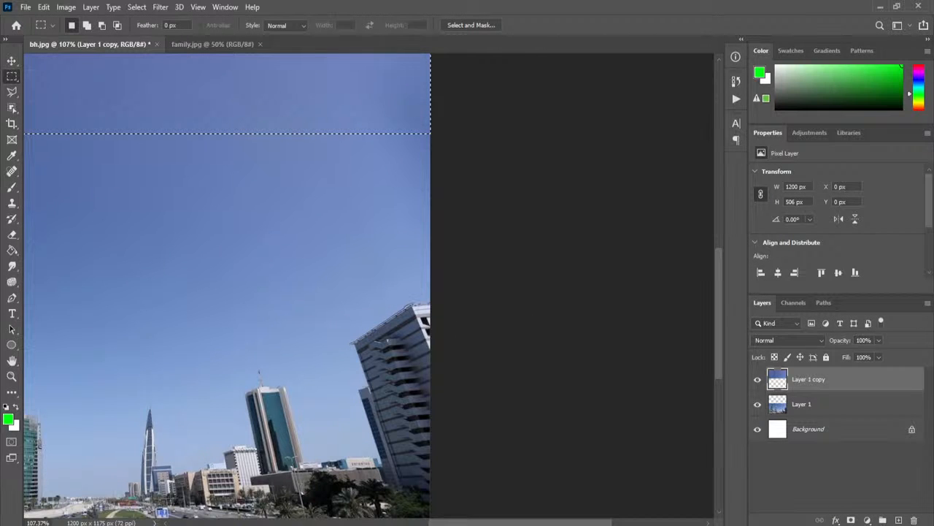
Deselect the filled area, fit the whole image on screen, and merge the filled sky layer down into Layer 1
key("ctrl+d")
key("z")
right_click(166, 259)
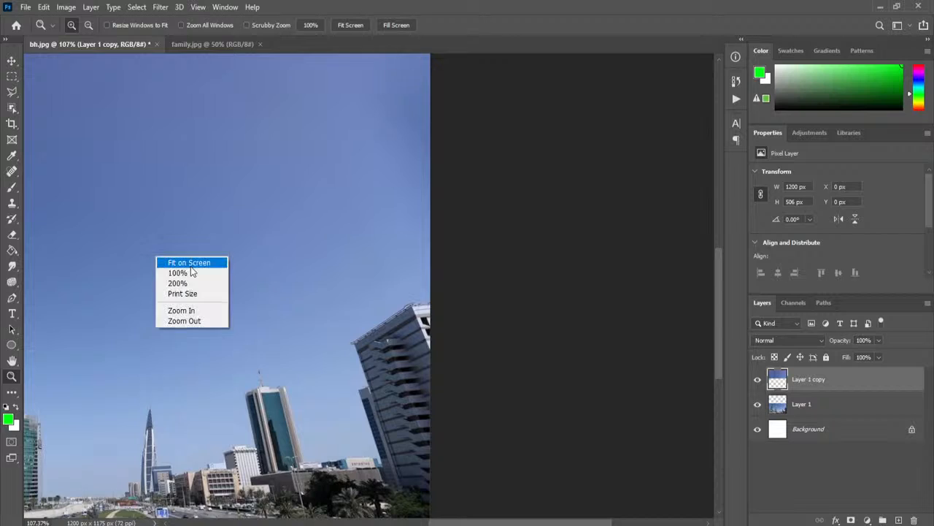
left_click(188, 263)
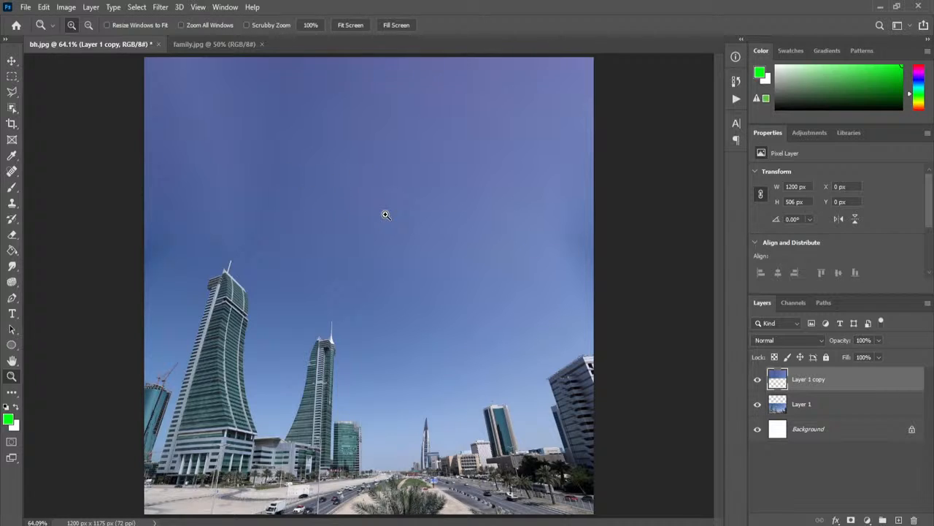
left_click(92, 9)
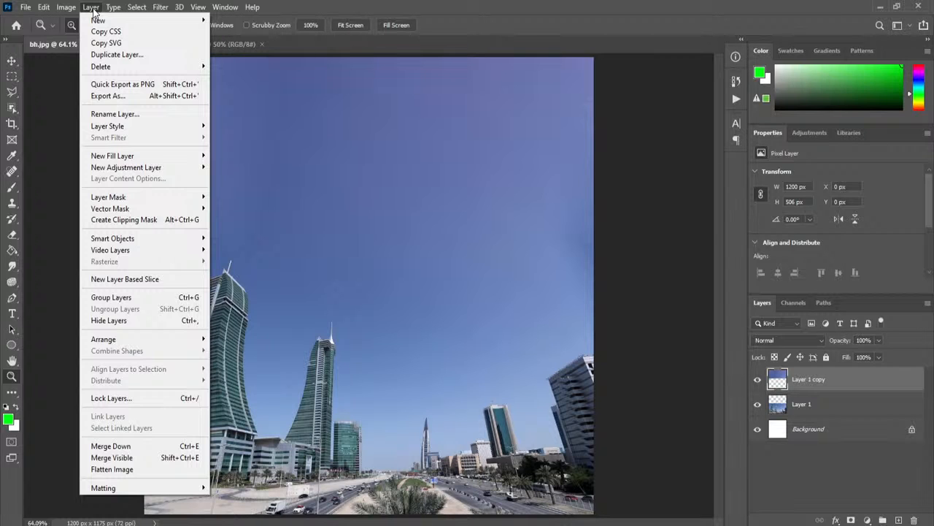
left_click(167, 446)
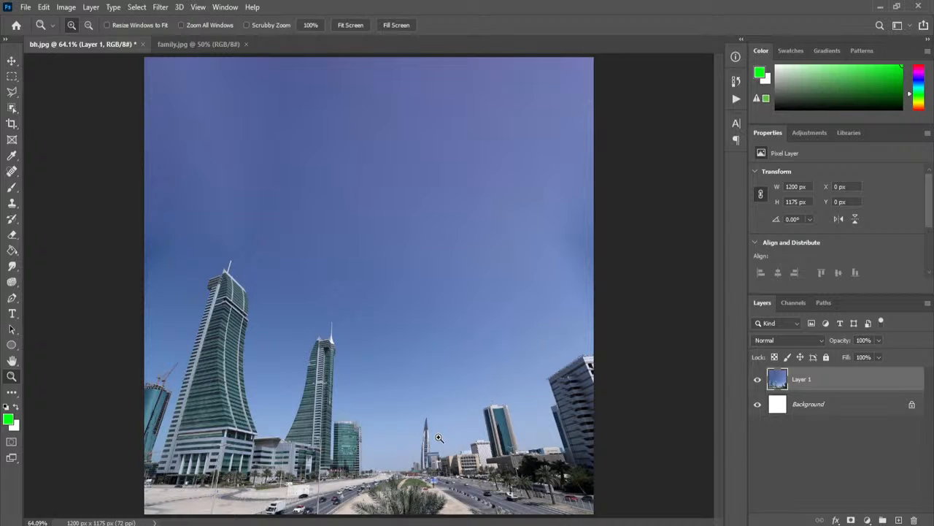
Start Sky Replacement on Layer 1 and try the third Blue Skies preset, with rows of white puffy clouds
left_click(45, 7)
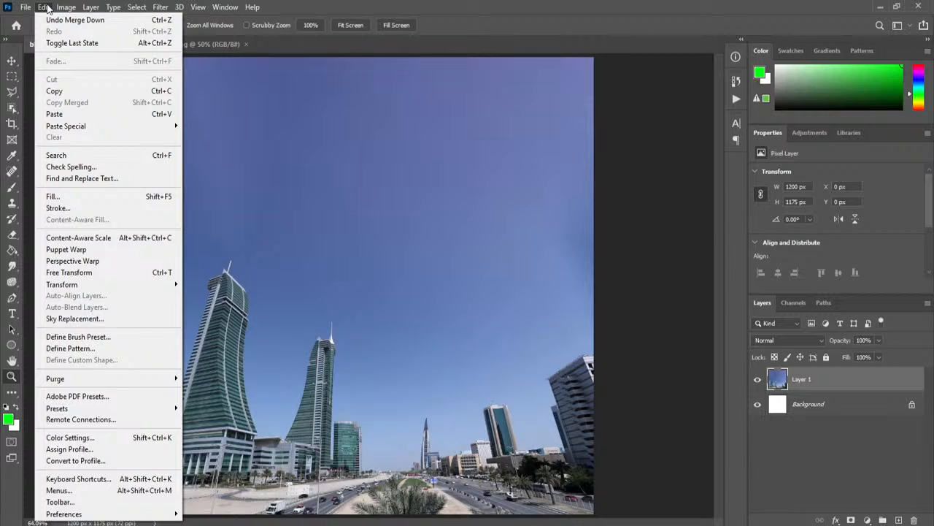
left_click(100, 321)
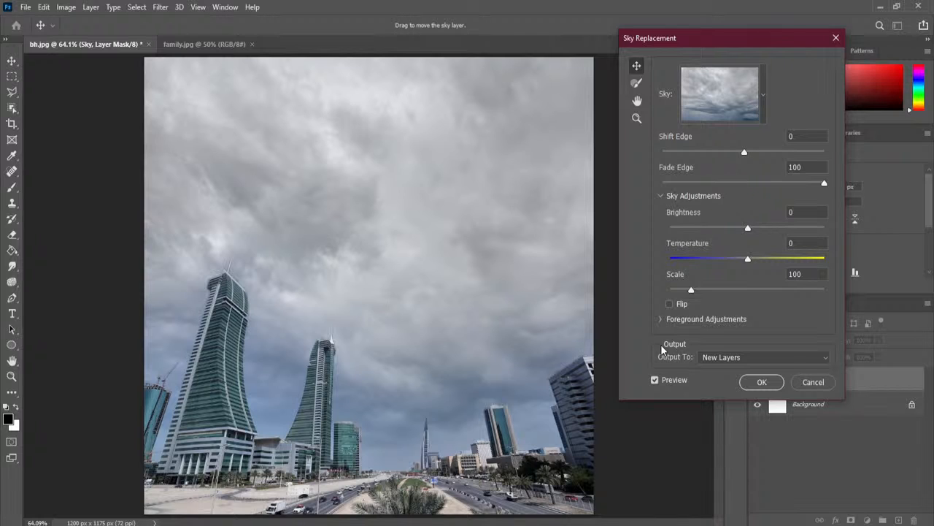
left_click(763, 93)
left_click(713, 243)
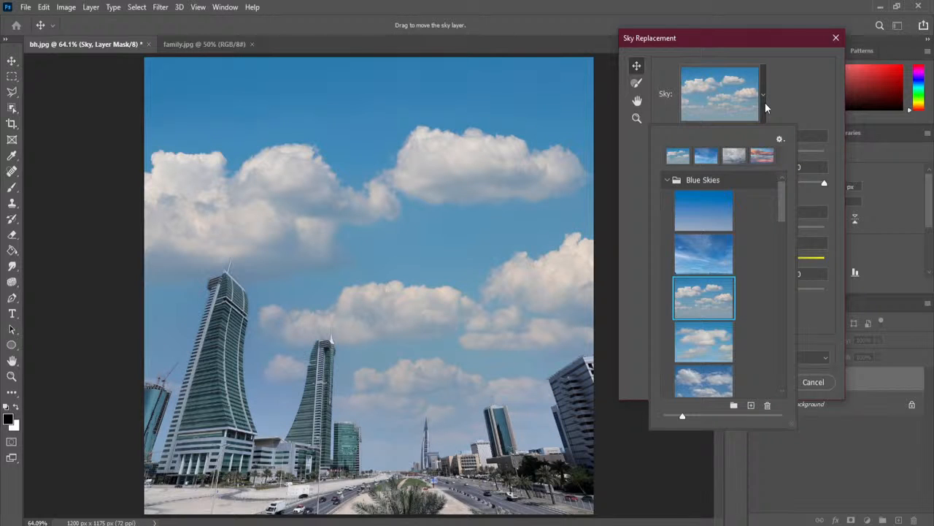
left_click(766, 103)
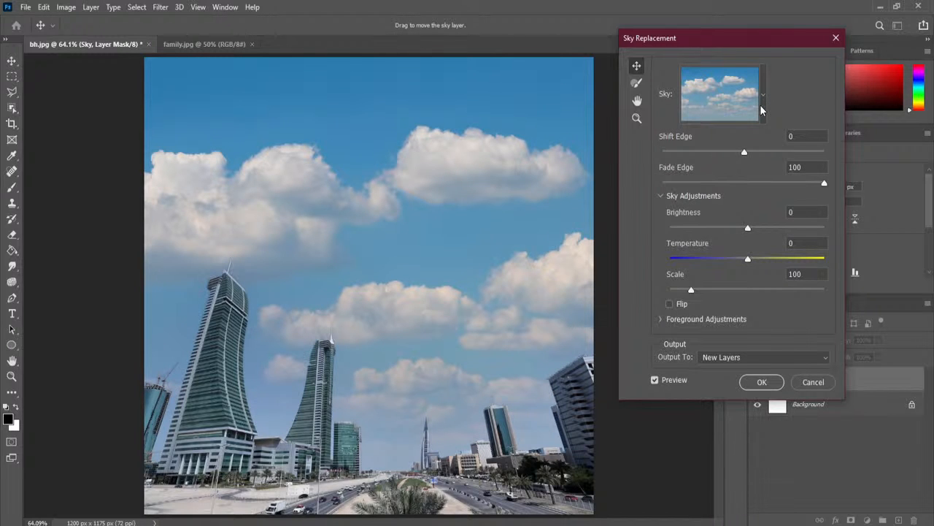
left_click(761, 106)
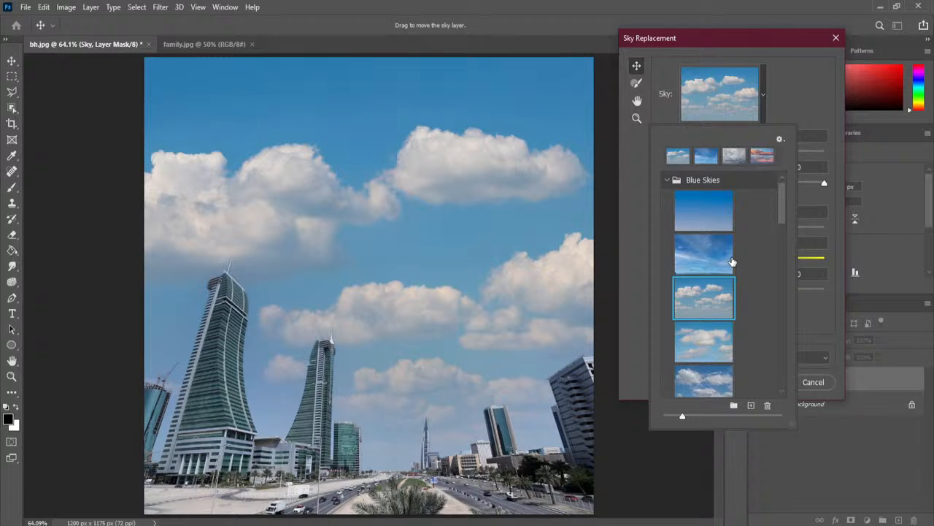
Try further Blue Skies presets on the image, including the scattered golden-lit clouds and the dark sky with wispy clouds
scroll(732, 261, "down", 3)
left_click(723, 248)
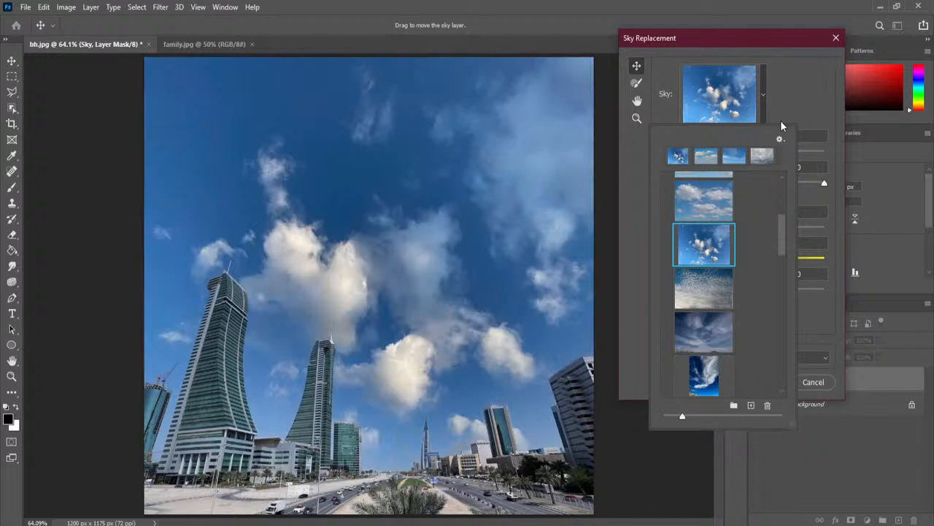
left_click(715, 284)
scroll(715, 284, "down", 1)
left_click(713, 288)
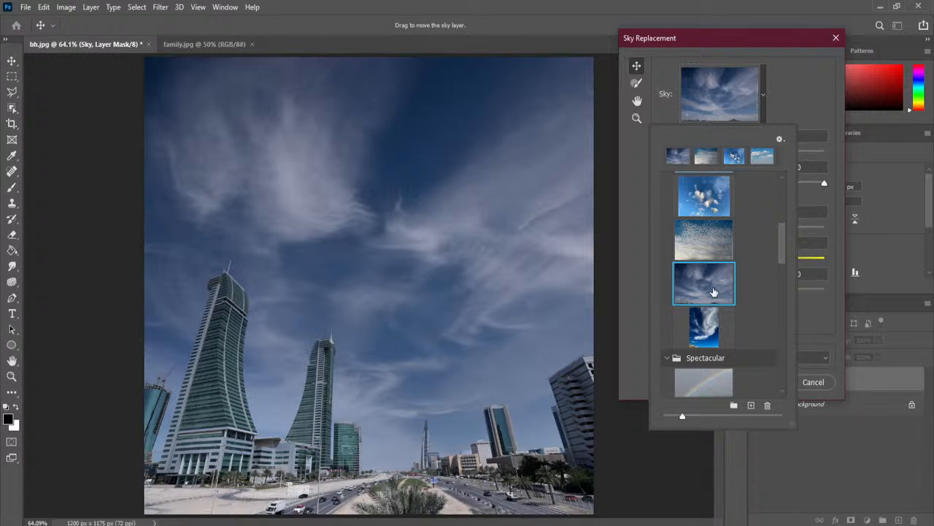
scroll(714, 292, "down", 1)
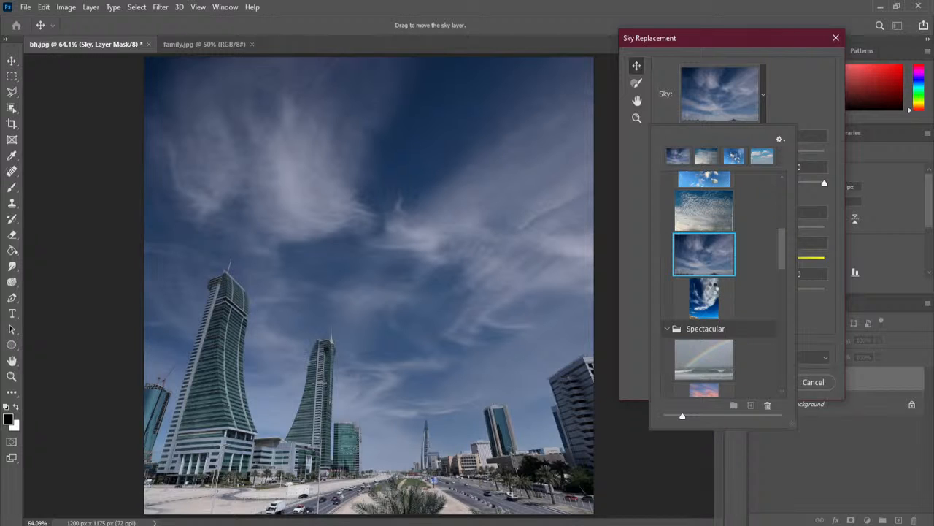
Try the rainbow and the pink-orange cloud presets from the Spectacular skies
scroll(714, 292, "down", 1)
left_click(704, 320)
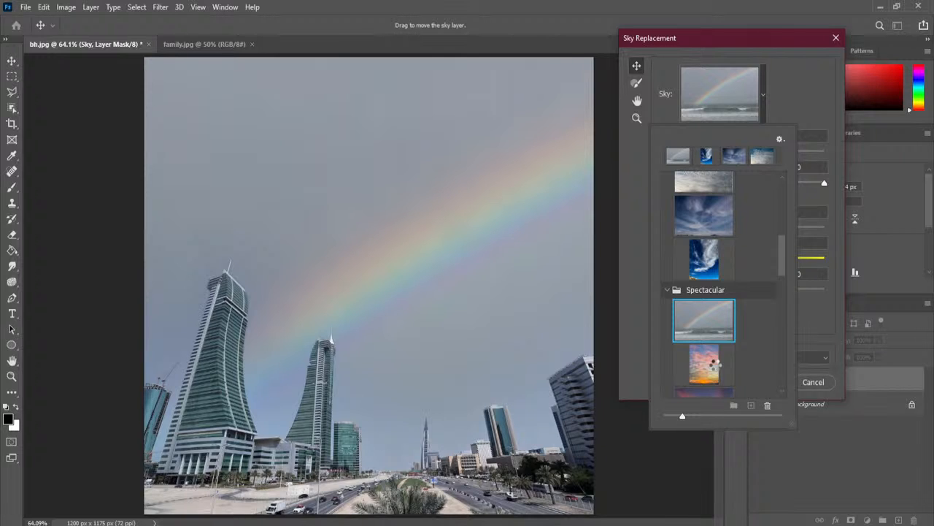
left_click(704, 363)
scroll(716, 329, "down", 4)
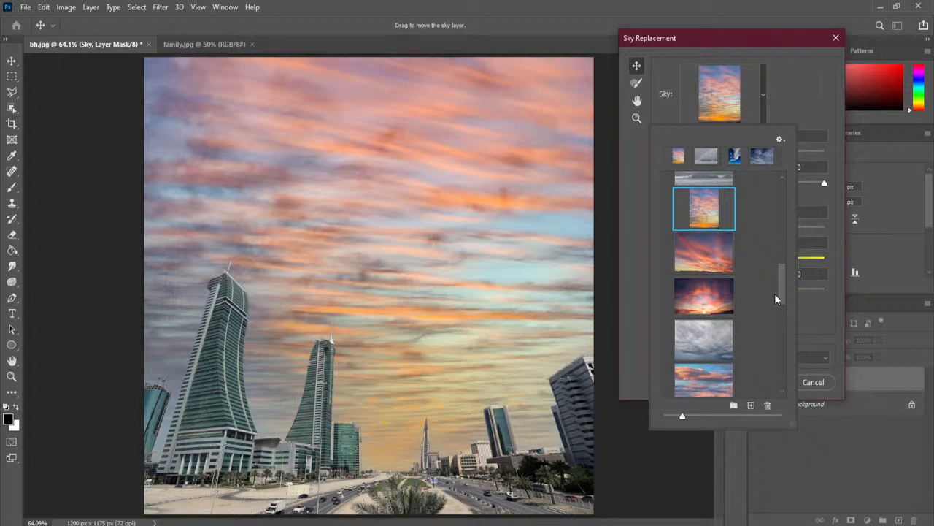
Try the last two sunset presets, and choose the second Blue Skies preset with thin wispy clouds as the replacement sky
left_click_drag(777, 296, 779, 395)
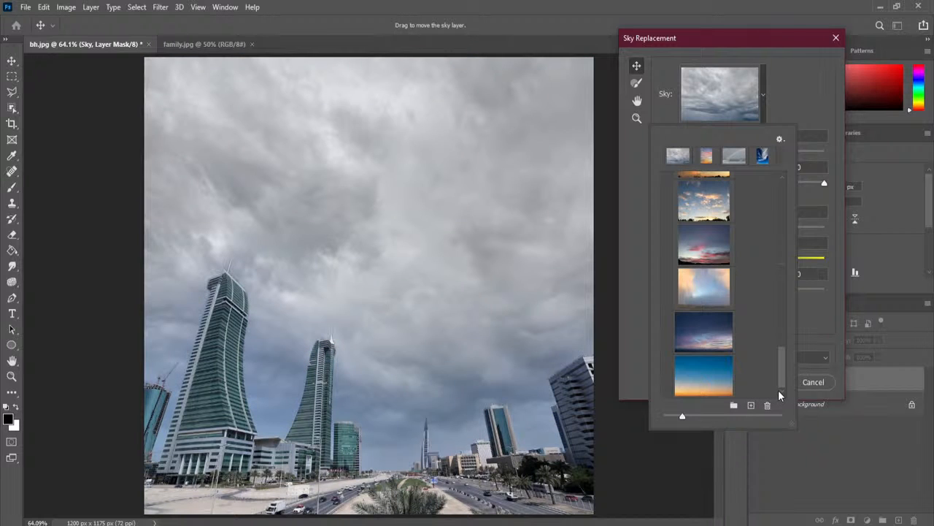
left_click(712, 335)
left_click(718, 376)
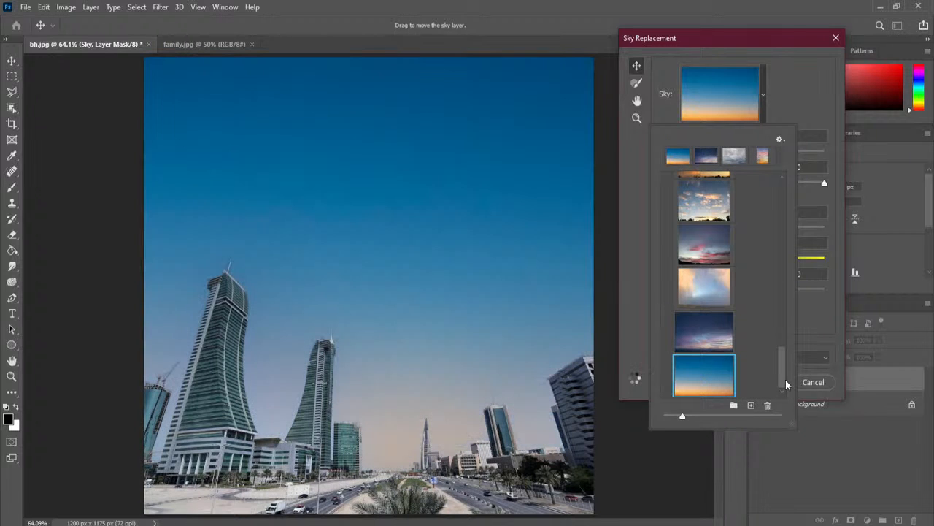
left_click_drag(785, 380, 786, 310)
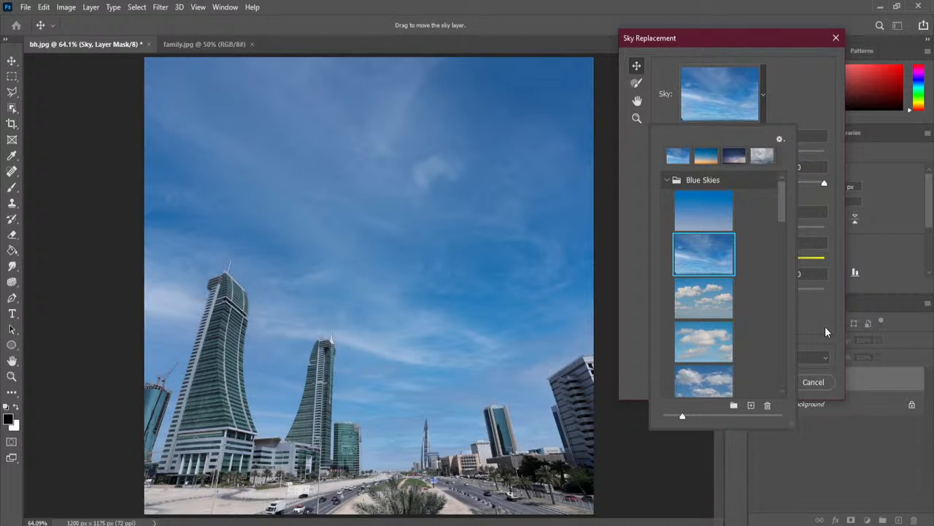
left_click(826, 332)
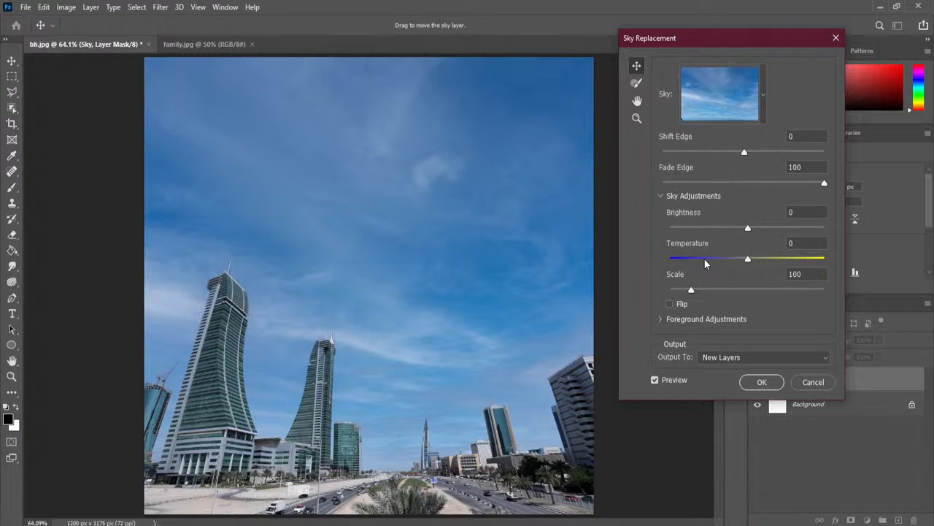
Set the replacement sky's temperature to 46 and its brightness to 20
left_click_drag(749, 261, 762, 262)
left_click_drag(789, 263, 809, 264)
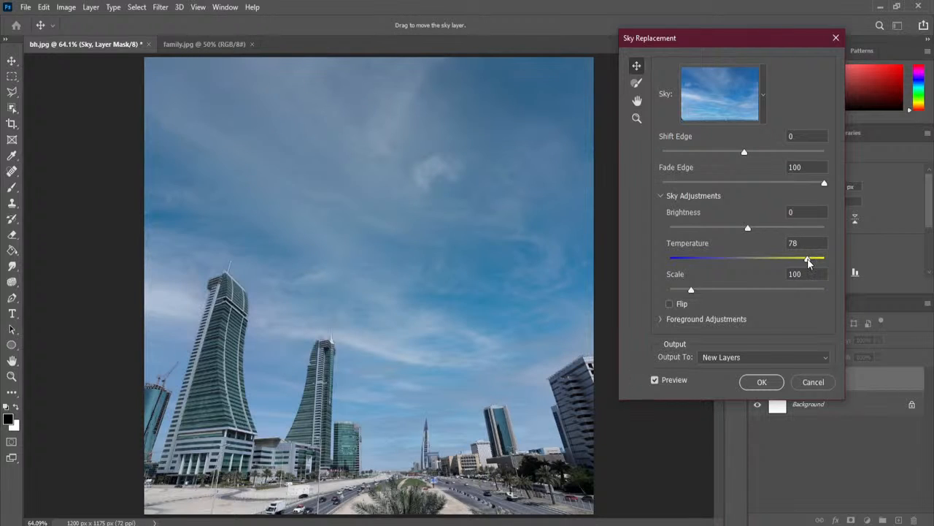
left_click_drag(809, 263, 783, 260)
mouse_move(748, 228)
left_mouse_down()
mouse_move(717, 230)
mouse_move(787, 234)
mouse_move(762, 234)
left_mouse_up()
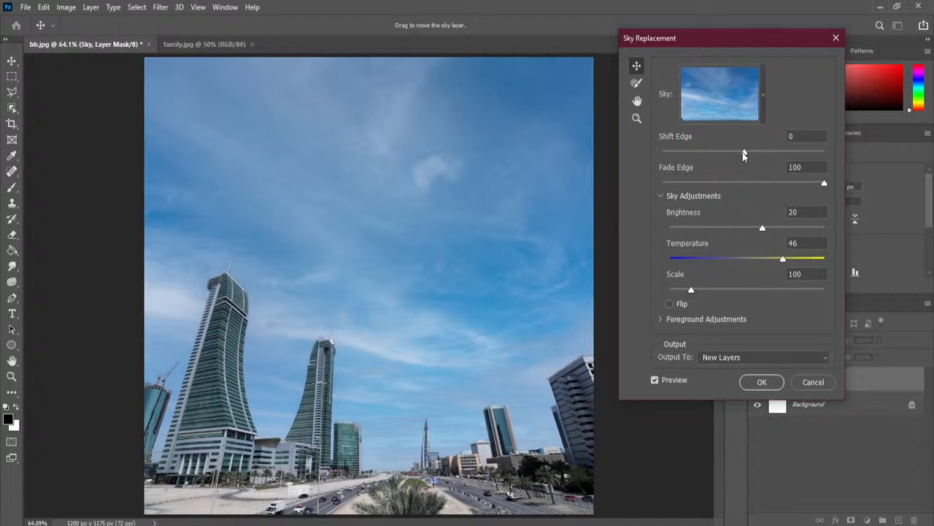
Try Shift Edge values such as -67 and -25 for the replacement sky, and restore Shift Edge to 0
left_click_drag(744, 152, 689, 154)
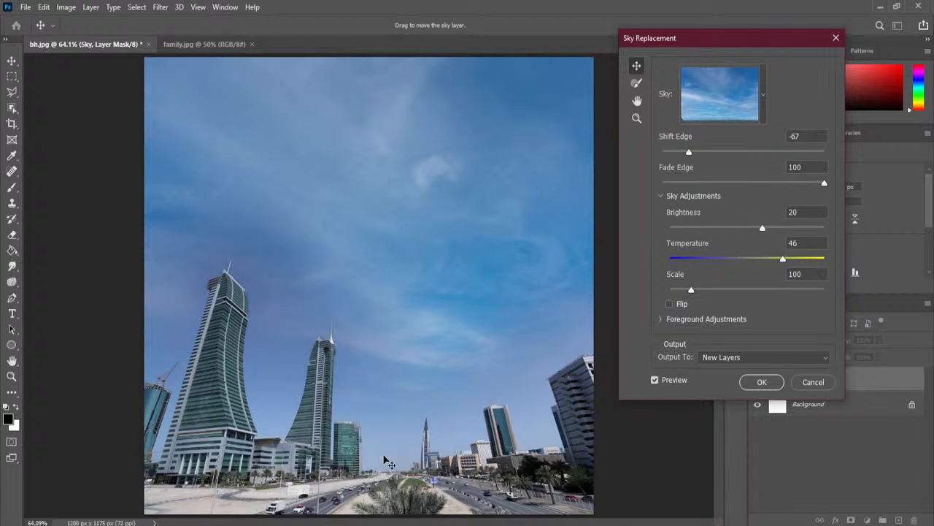
left_click(808, 152)
left_click_drag(808, 153, 723, 155)
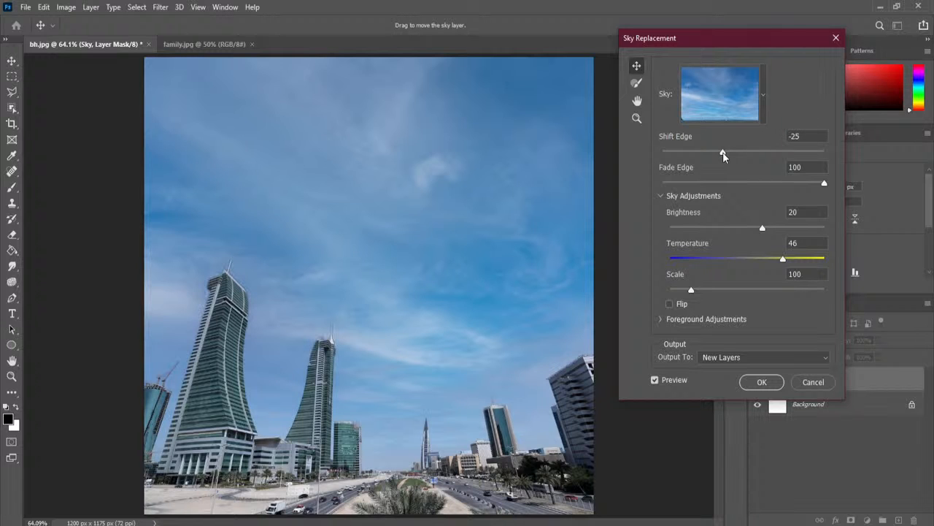
left_click(795, 136)
type("0")
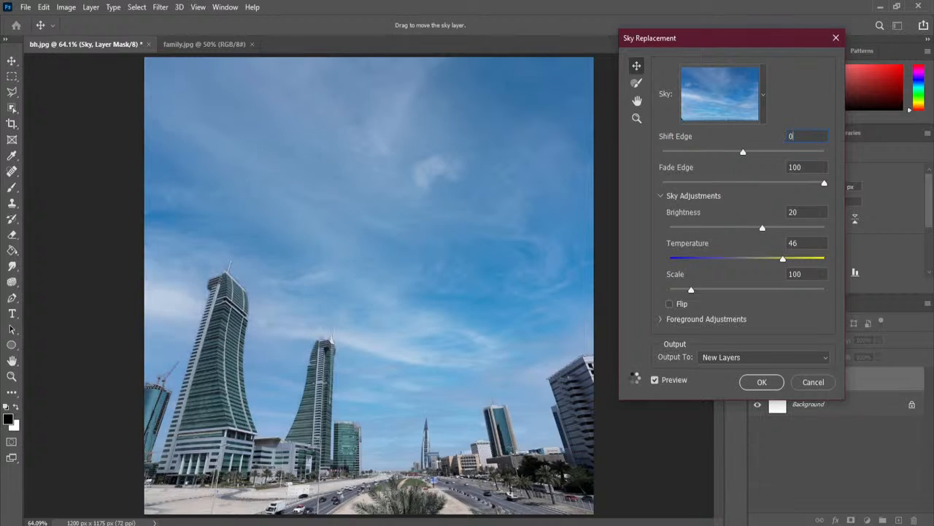
Flip the replacement sky horizontally, comparing it with the unflipped version, and apply the Sky Replacement output to new layers
left_click(767, 385)
left_click(669, 304)
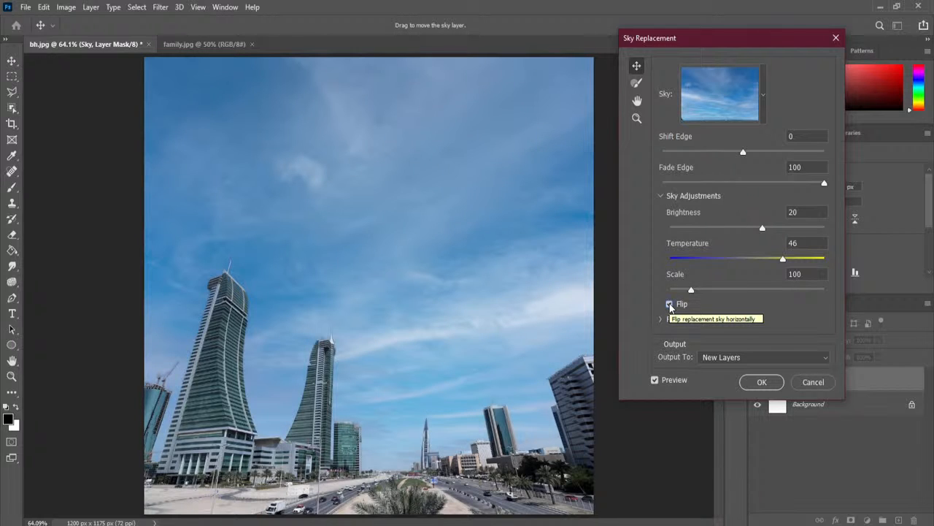
left_click(669, 303)
left_click(670, 303)
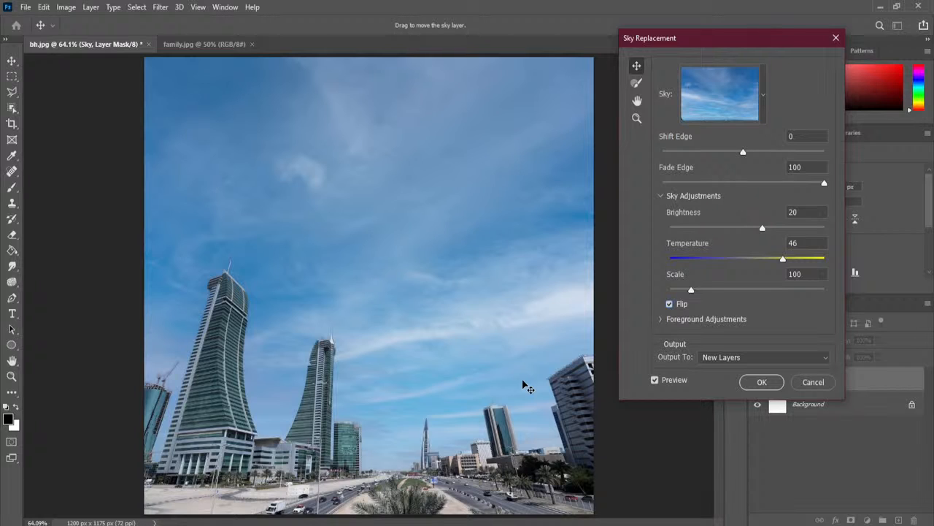
left_click(760, 382)
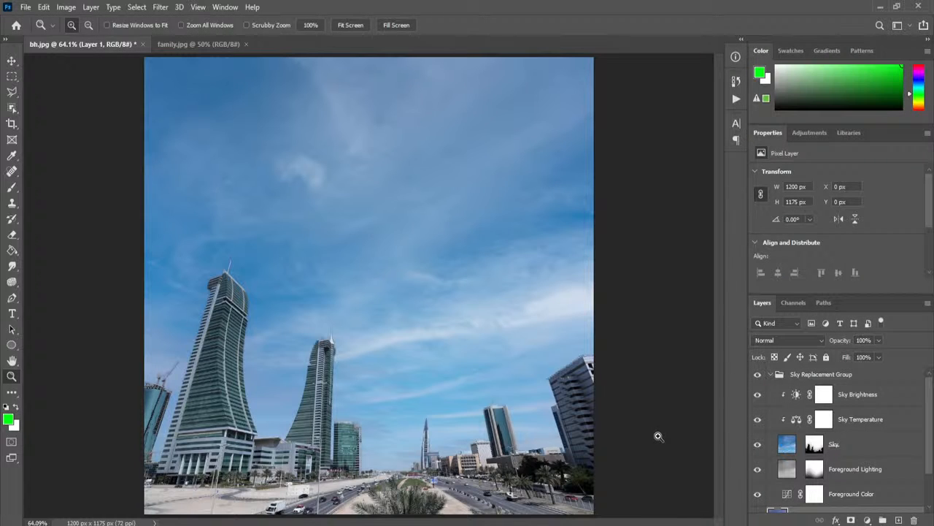
Collapse the Sky Replacement Group in the bh.jpg layers and switch to the family.jpg document
left_click(774, 376)
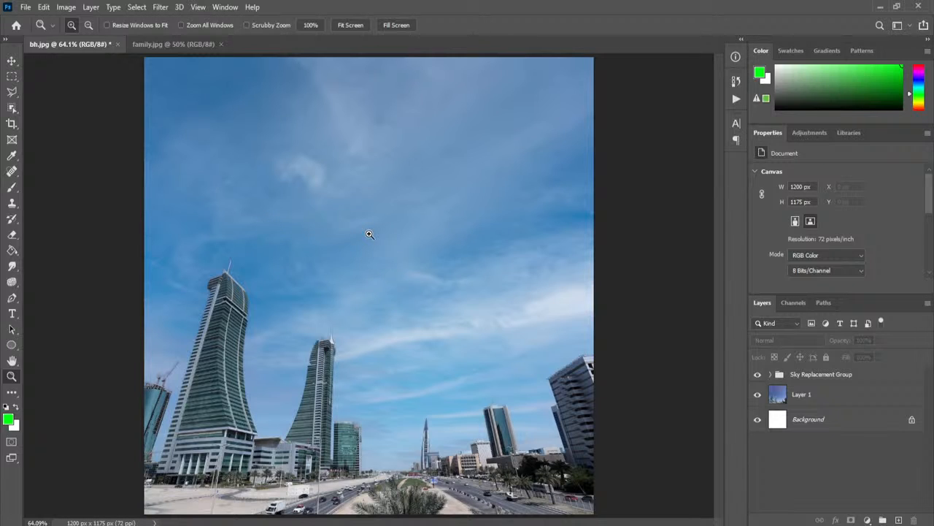
left_click(25, 7)
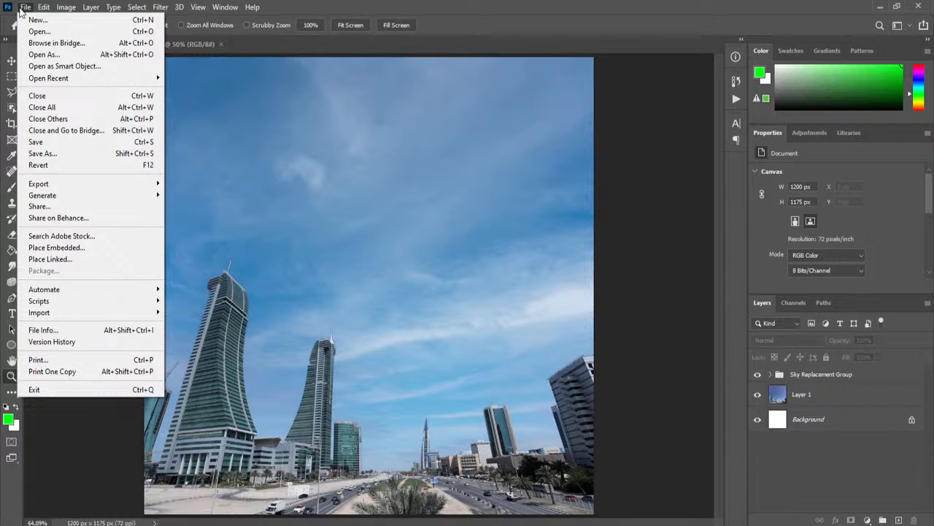
mouse_move(91, 7)
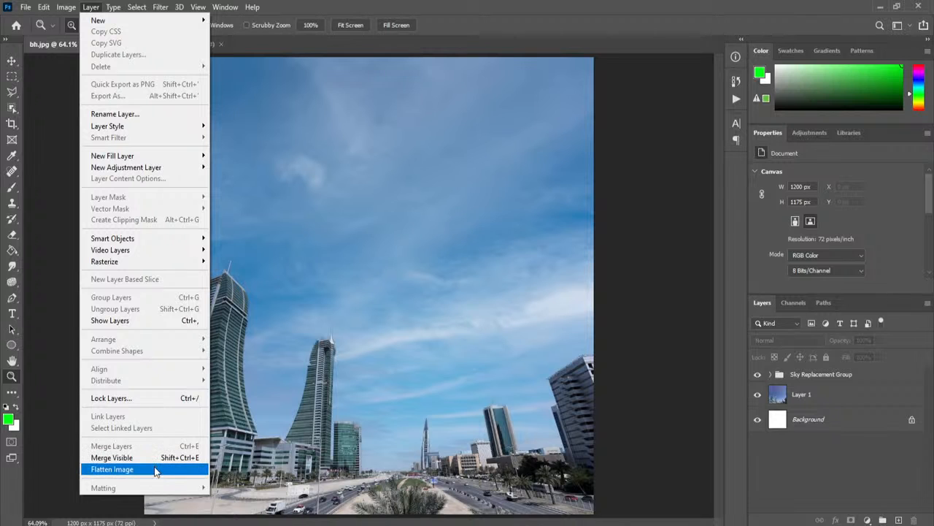
left_click(282, 70)
left_click(155, 54)
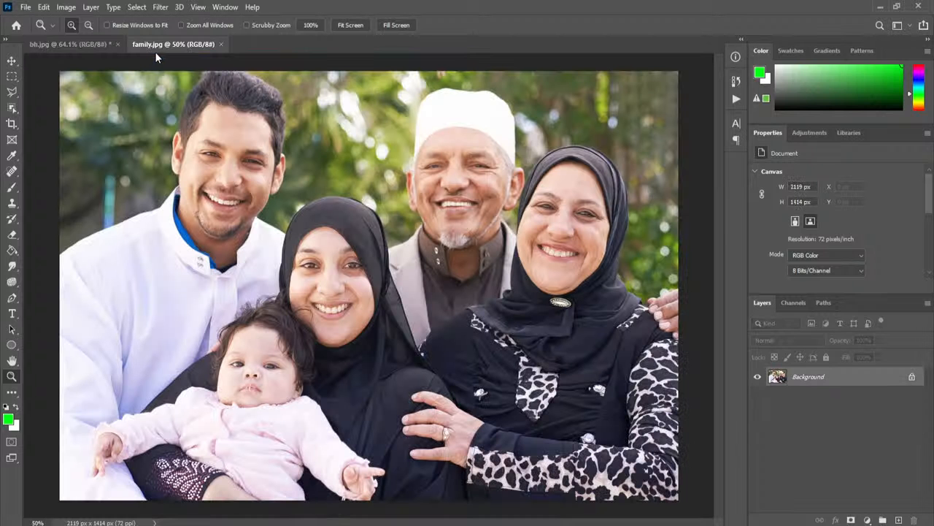
left_click(24, 7)
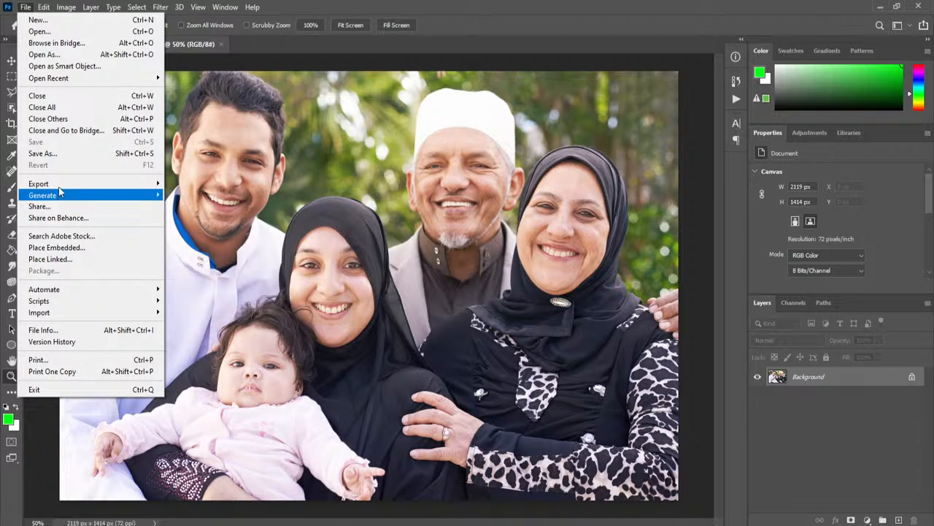
left_click(43, 9)
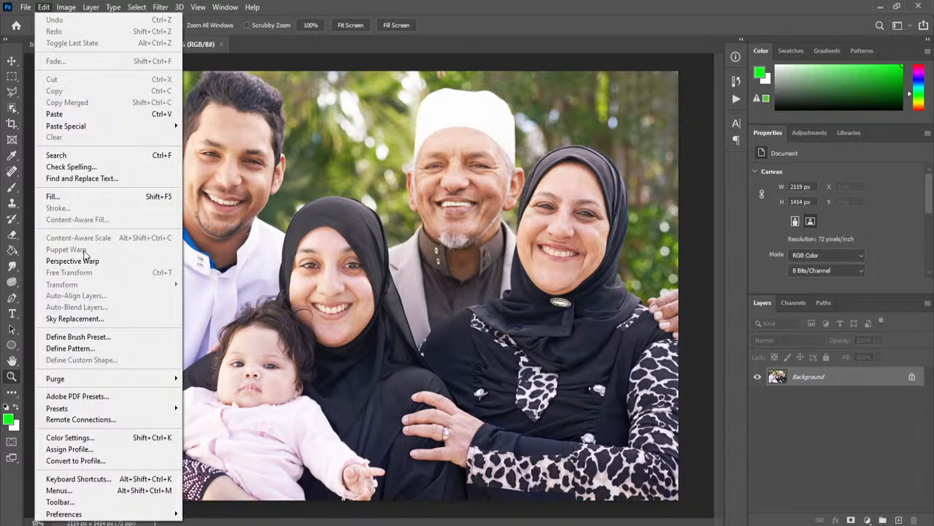
left_click(453, 68)
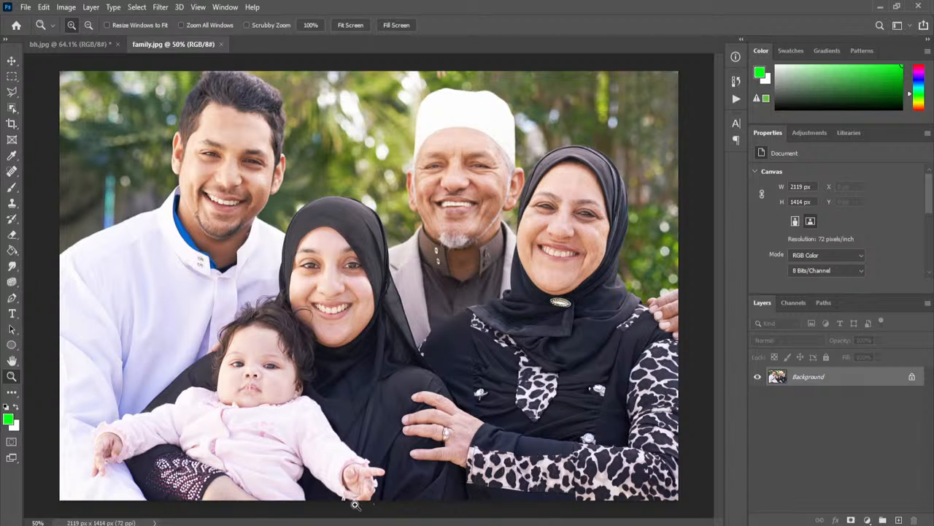
Select the baby's outstretched arm and hand beside the black clothing with the Magnetic Lasso tool
left_click(352, 506)
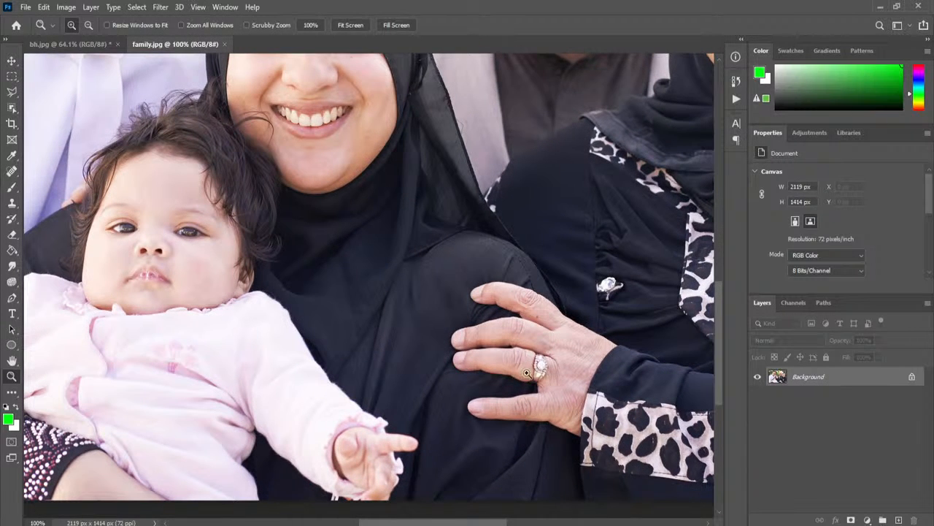
mouse_move(721, 343)
left_mouse_down()
mouse_move(722, 362)
mouse_move(722, 352)
left_mouse_up()
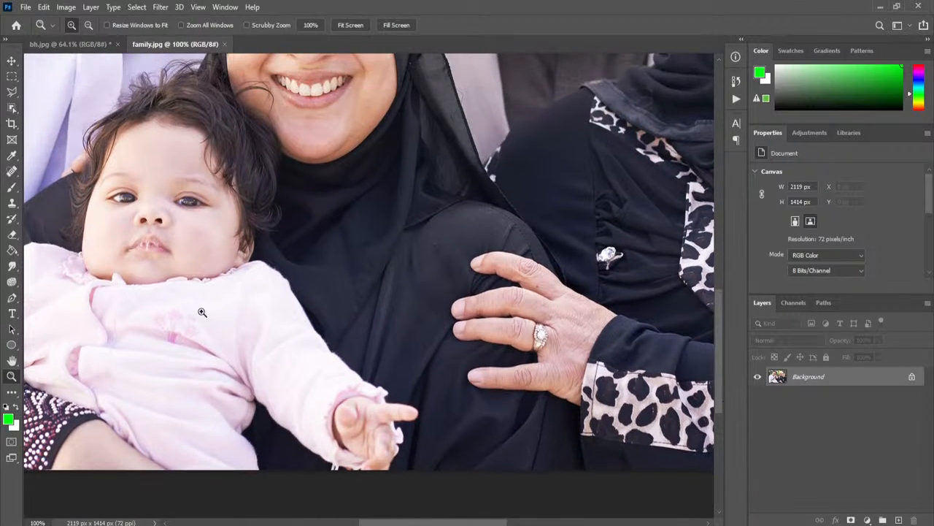
left_click_drag(306, 397, 443, 401)
left_click_drag(466, 431, 420, 431)
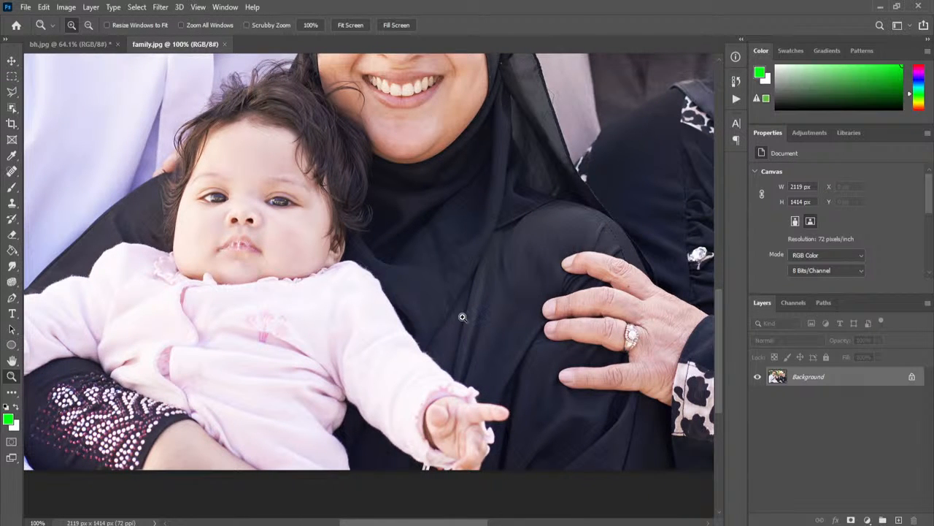
left_click_drag(450, 524, 477, 524)
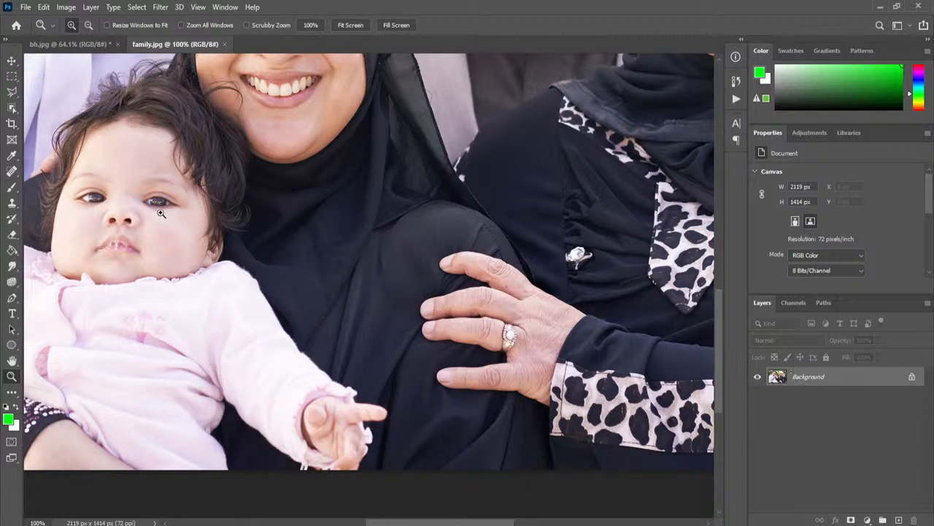
left_click(13, 97)
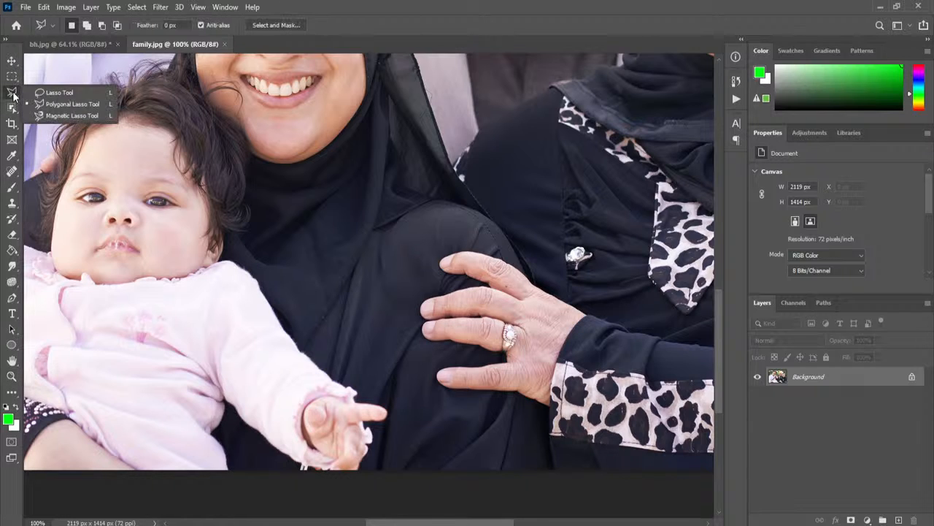
left_click(48, 117)
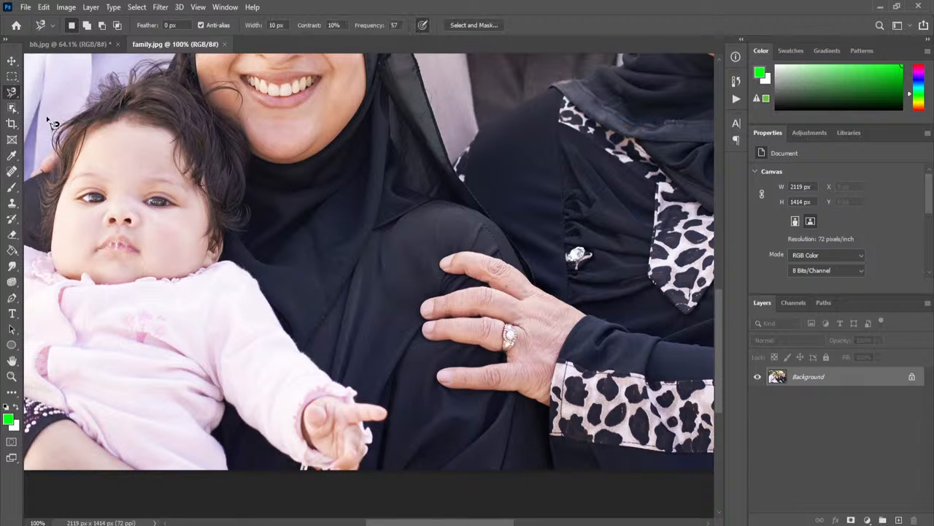
left_click(231, 262)
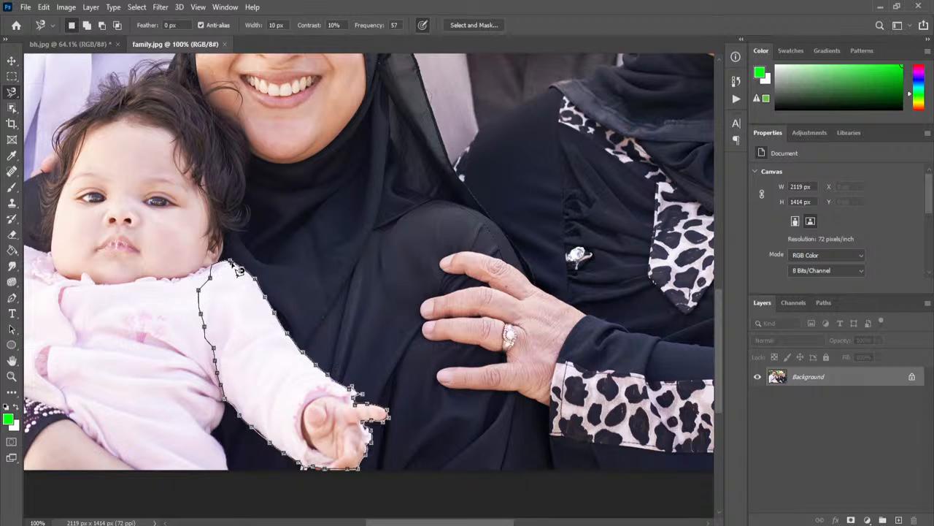
key("BackSpace")
left_click(234, 266)
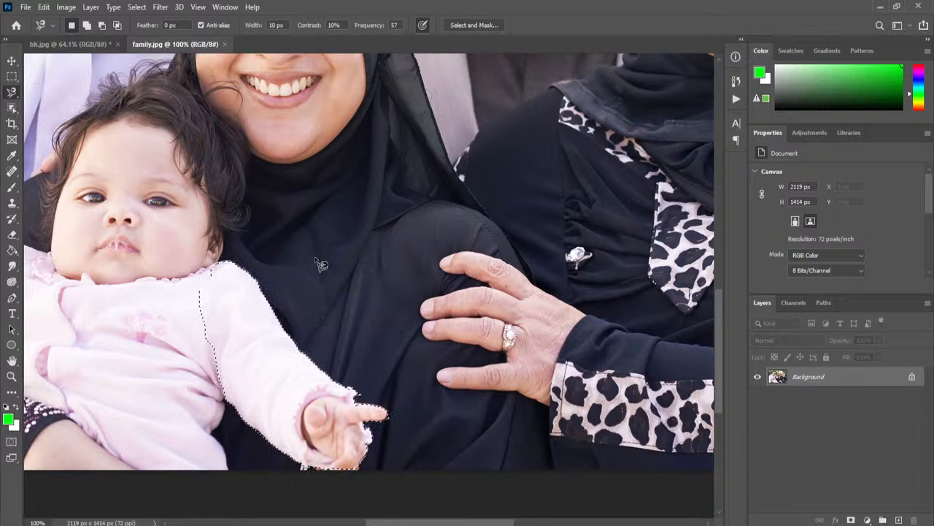
Copy the selected baby arm and paste it onto a new layer above the Background
left_click(43, 7)
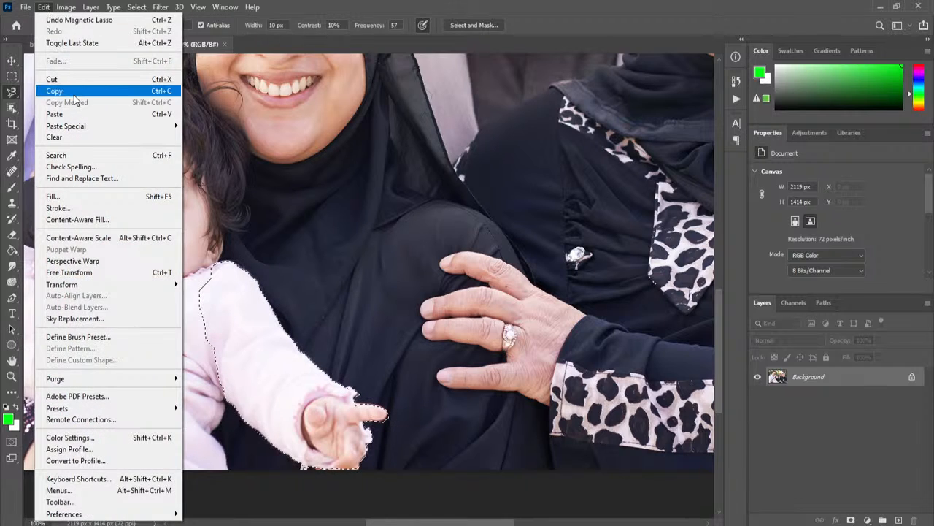
left_click(51, 87)
left_click(44, 8)
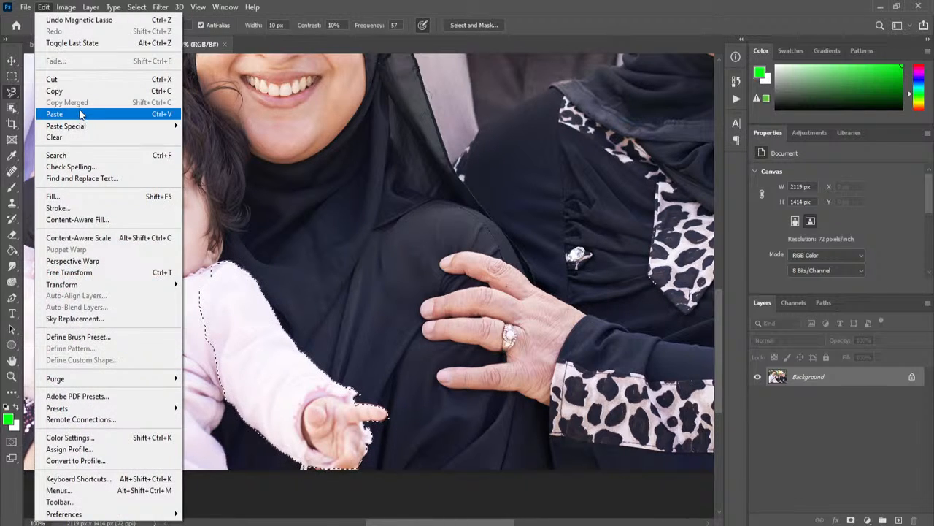
left_click(79, 113)
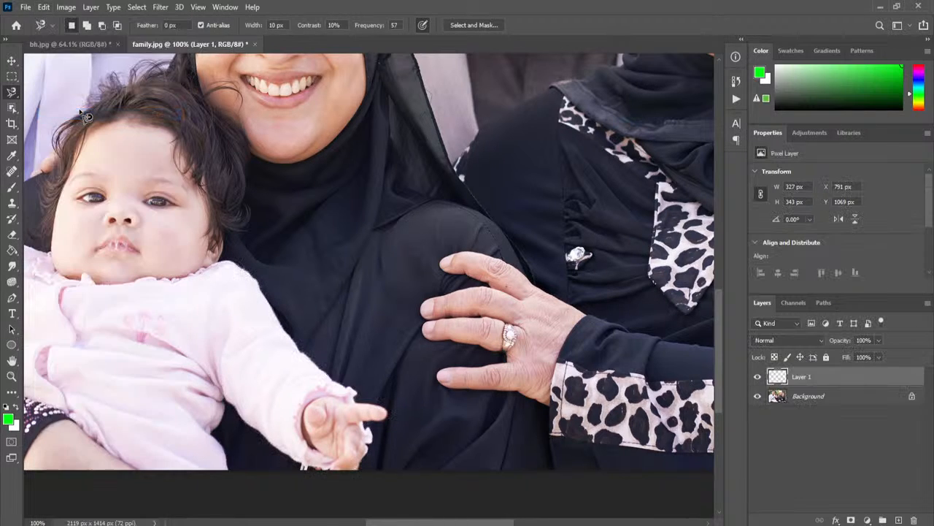
left_click(758, 395)
left_click(758, 395)
Rename the pasted arm layer as new baby hand and hide it
left_click(806, 397)
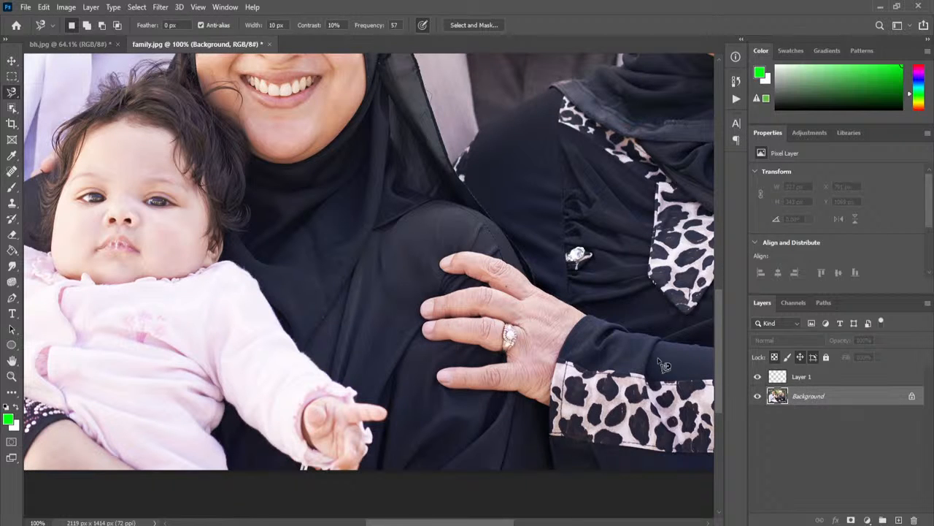
double_click(803, 377)
type("new baby")
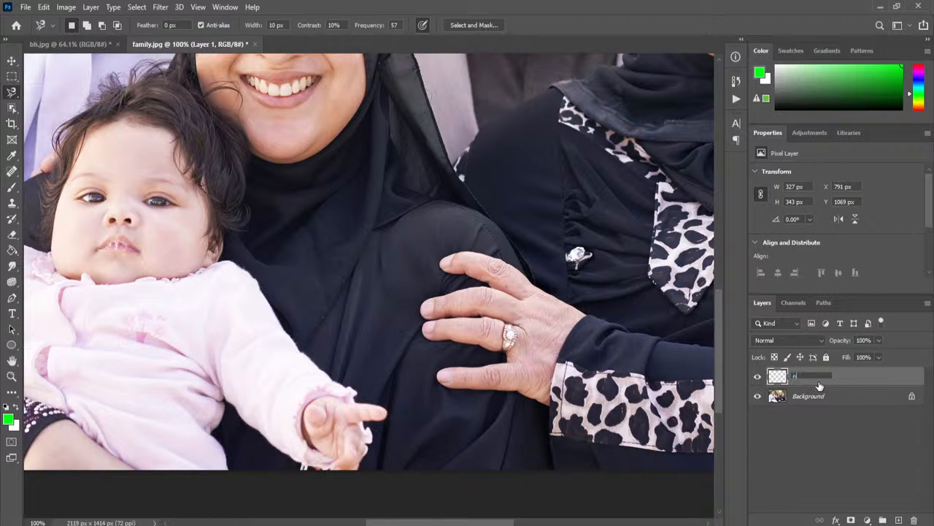
type(" hand")
key("Return")
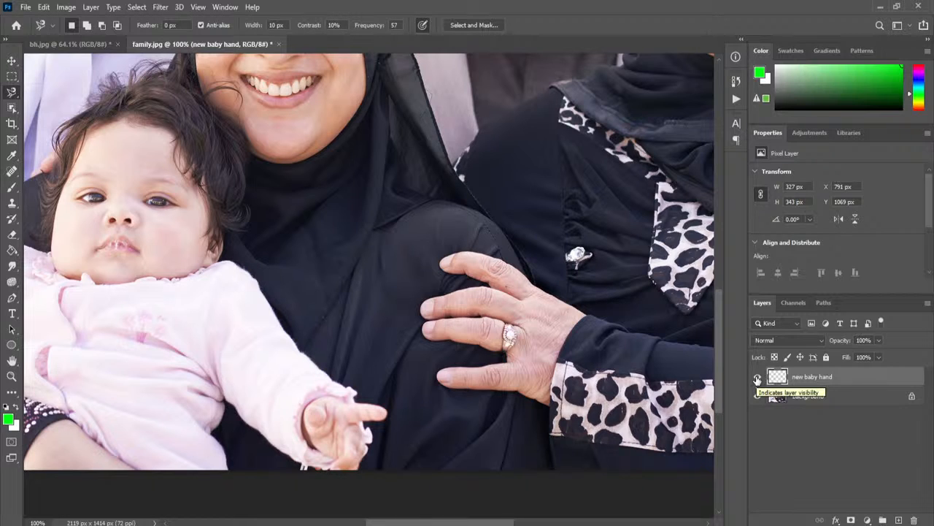
left_click(757, 378)
Outline the baby's arm and hand on the Background layer with the Polygonal Lasso and fill the area using Content-Aware at 100% opacity
left_click(822, 403)
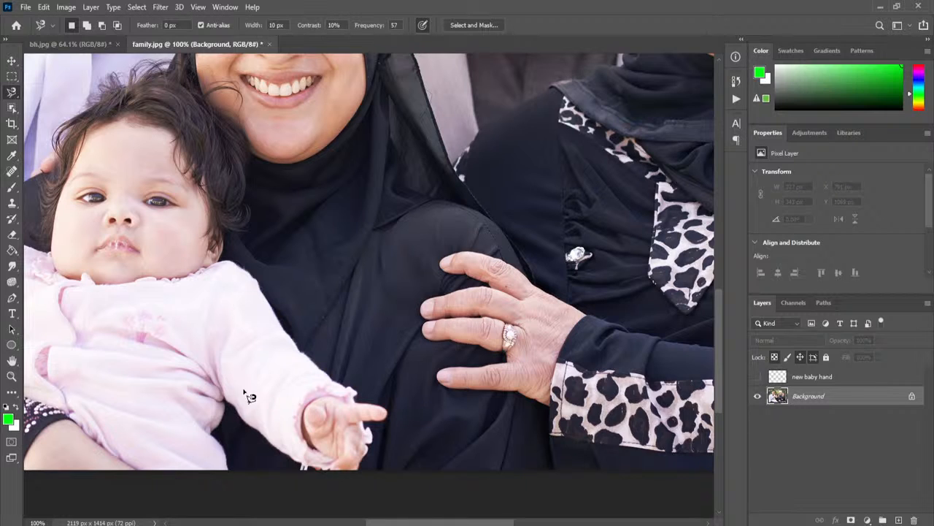
right_click(10, 94)
left_click(54, 108)
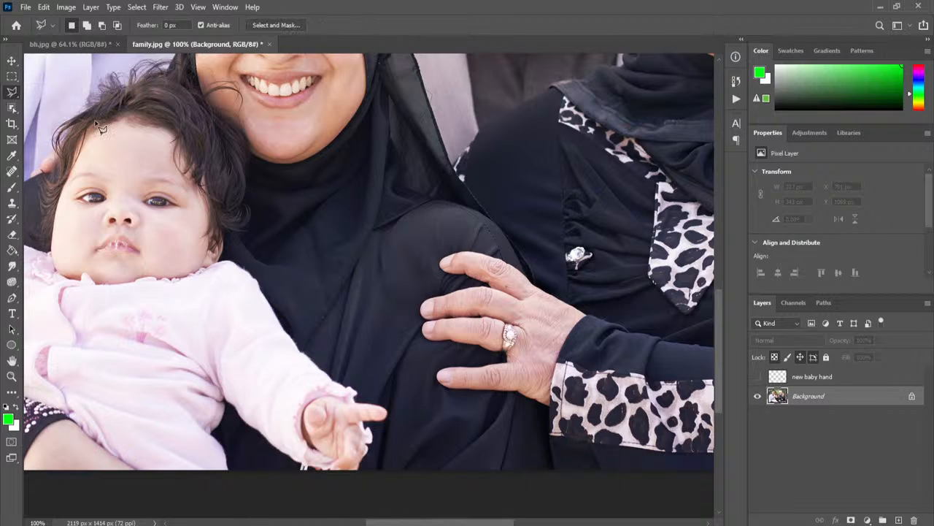
left_click(269, 459)
left_click(221, 371)
left_click(273, 288)
left_click(398, 400)
left_click(388, 484)
left_click(268, 458)
key("shift+F5")
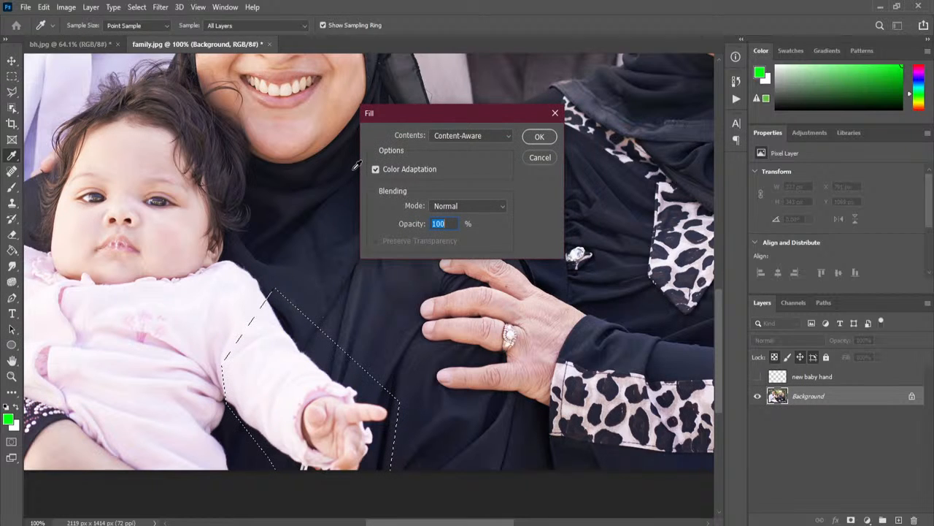
left_click(540, 138)
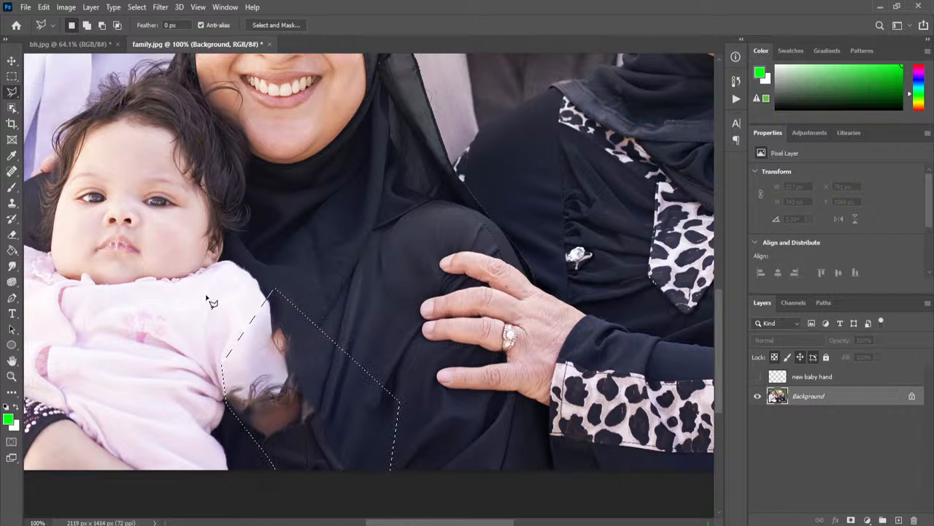
Open the Content-Aware Fill workspace for the outlined arm area and reduce the sampling brush size to 35
left_click(43, 8)
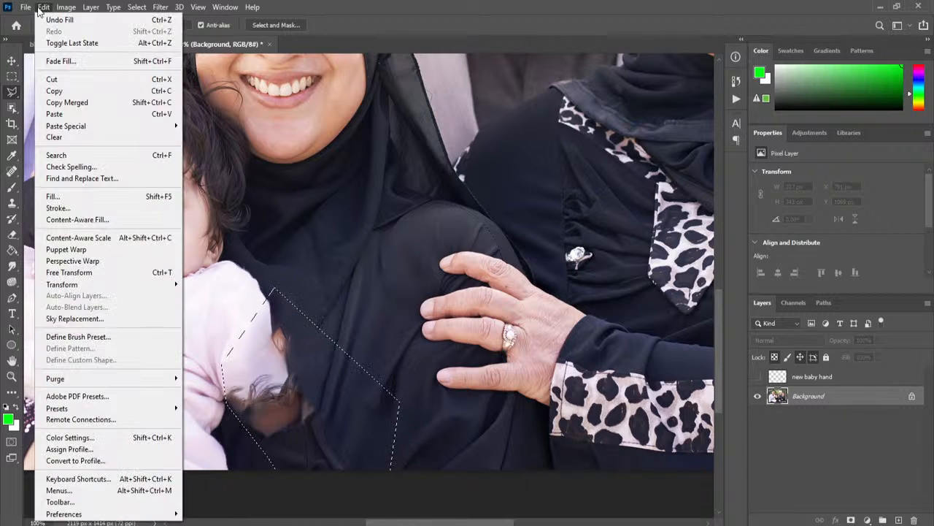
left_click(77, 219)
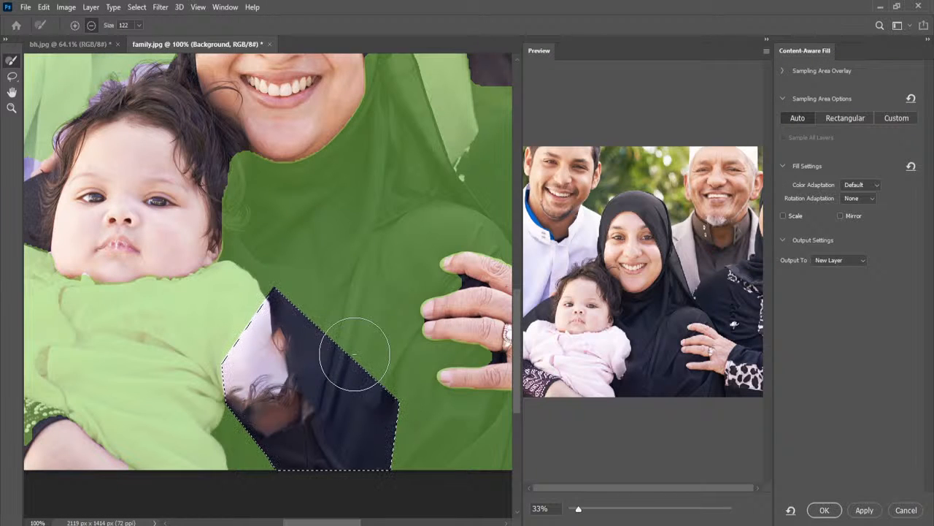
key("bracketleft")
key("bracketleft")
key("bracketleft")
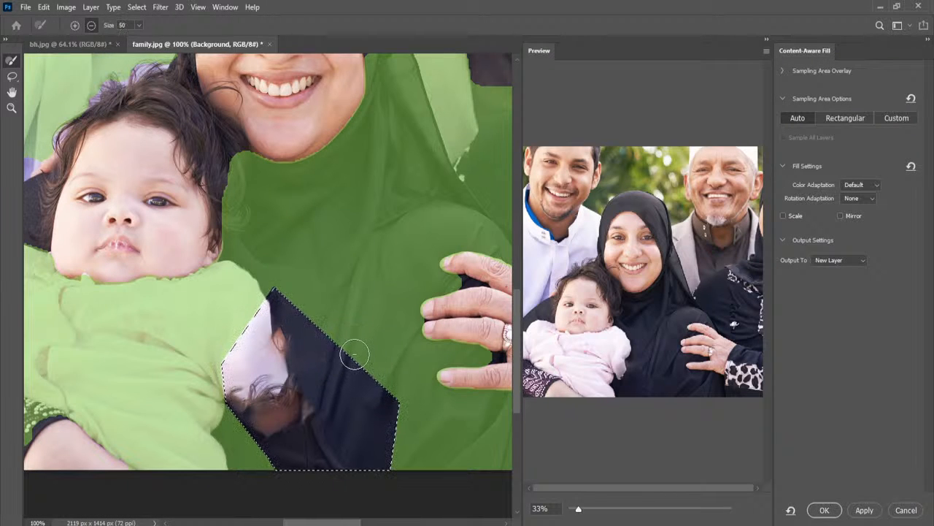
key("bracketleft")
key("bracketleft")
key("bracketleft")
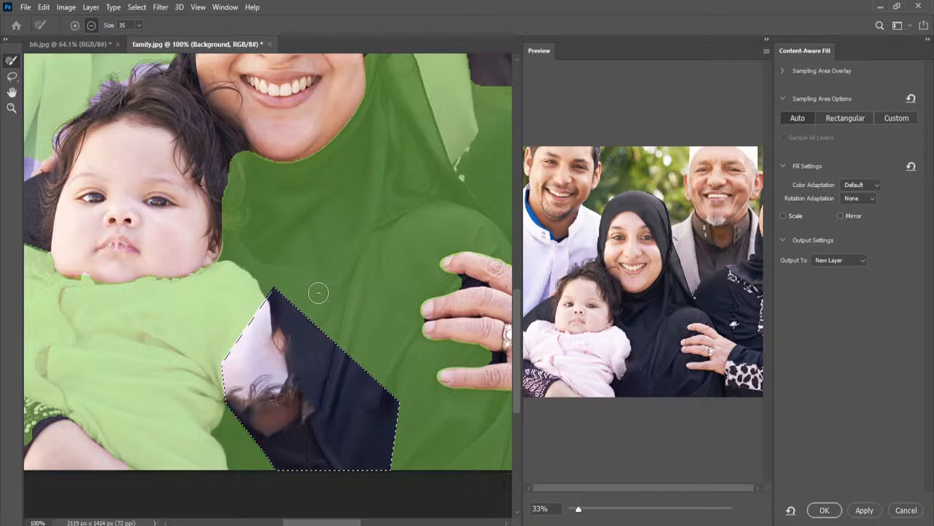
Enlarge the sampling brush to 900 and erase the entire automatic sampling area from the photo
scroll(318, 293, "down", 10)
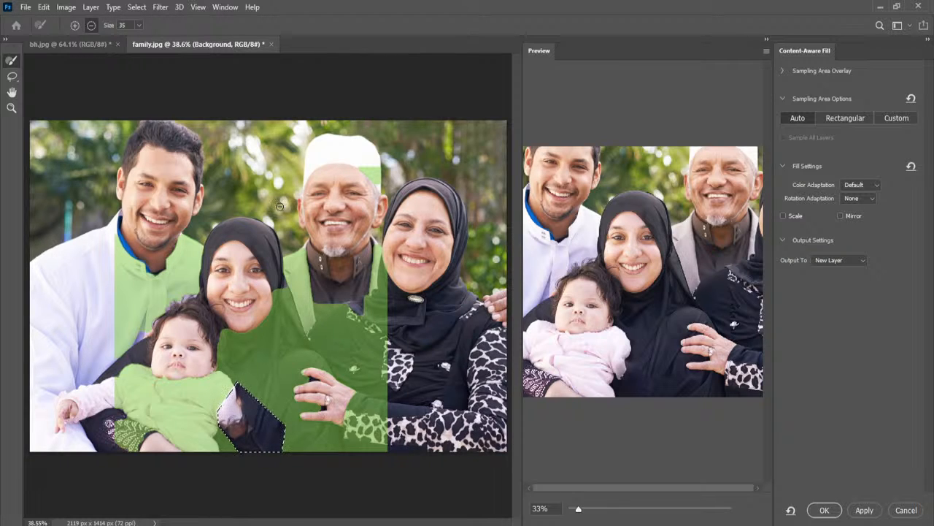
key("bracketright")
key("bracketright")
key("bracketright")
key("bracketright")
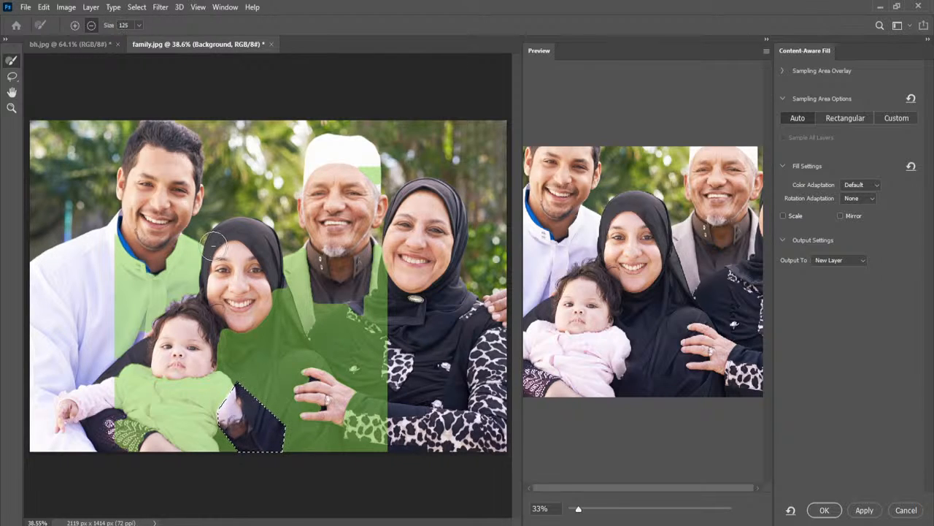
key("bracketright")
key("bracketright")
key("bracketright")
key("bracketright")
key("bracketright")
key("bracketright")
key("bracketright")
key("bracketright")
key("bracketright")
key("bracketright")
key("bracketright")
key("bracketright")
key("bracketright")
key("bracketright")
key("bracketright")
mouse_move(209, 240)
left_mouse_down()
mouse_move(227, 314)
mouse_move(312, 387)
left_mouse_up()
left_click_drag(247, 468, 167, 359)
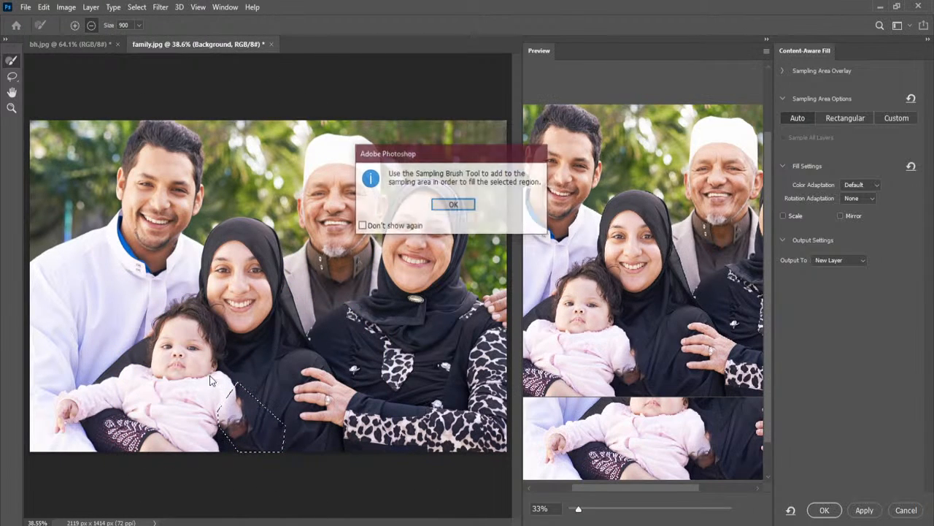
left_click(456, 205)
Reduce the sampling brush size to 50
scroll(251, 441, "up", 5)
scroll(262, 439, "up", 2)
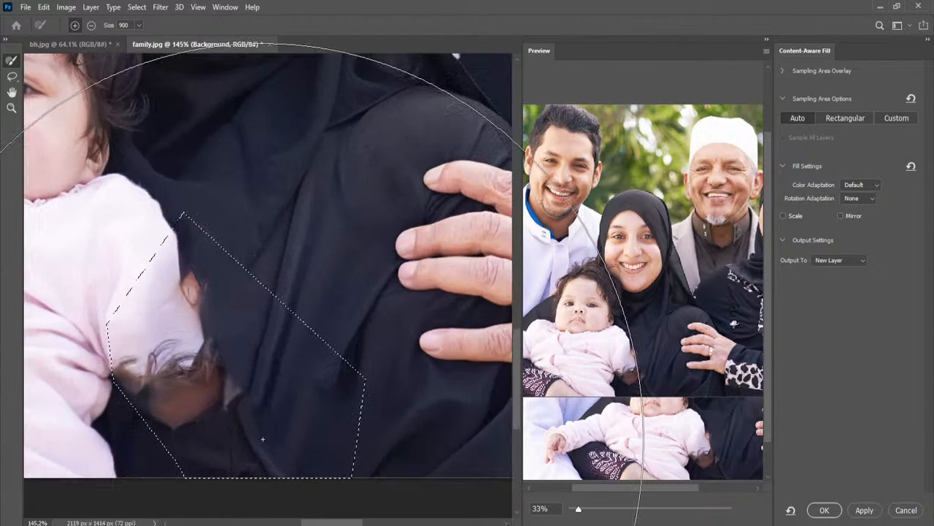
key("bracketleft")
key("bracketleft")
key("bracketleft")
key("bracketleft")
key("bracketleft")
key("bracketleft")
key("bracketleft")
key("bracketleft")
key("bracketleft")
key("bracketleft")
key("bracketleft")
key("bracketleft")
key("bracketleft")
key("bracketleft")
key("bracketleft")
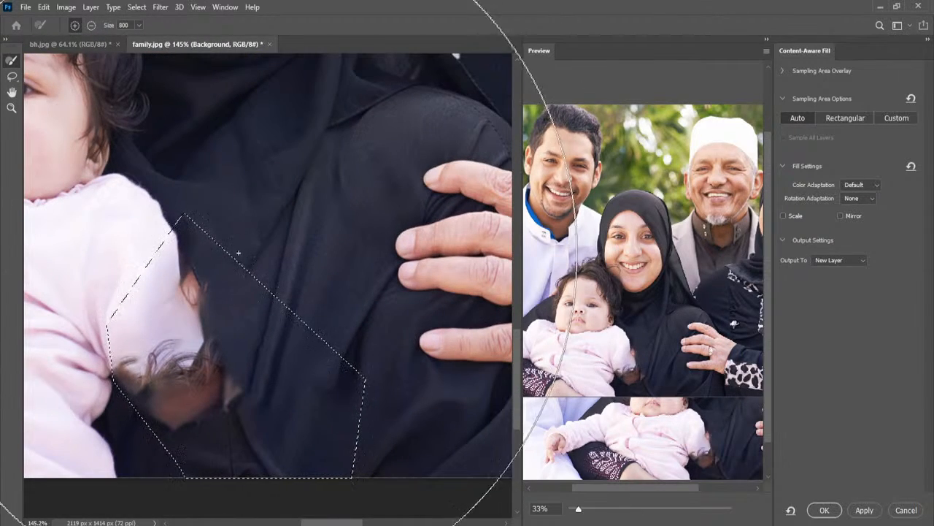
key("bracketleft")
key("bracketleft")
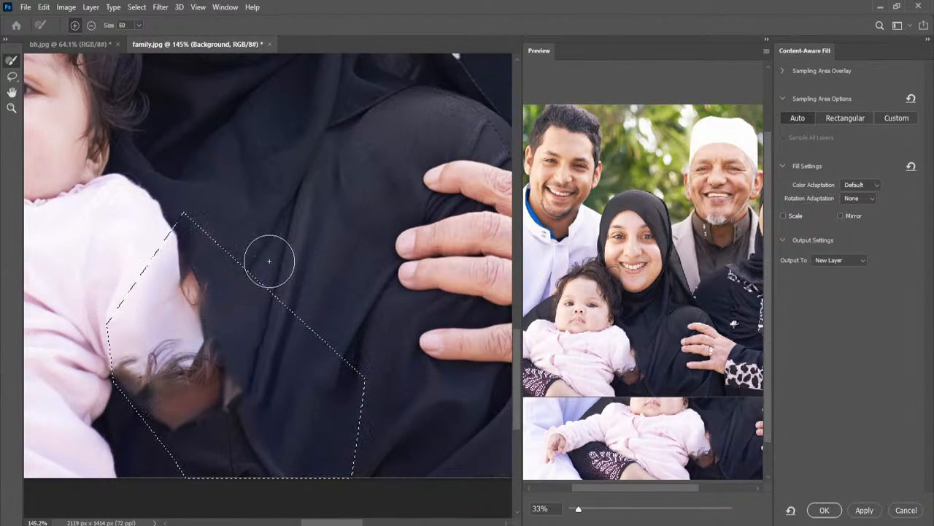
Paint the black garment above and beside the arm selection as the sampling area and apply the fill to a new layer
left_click_drag(233, 192, 316, 273)
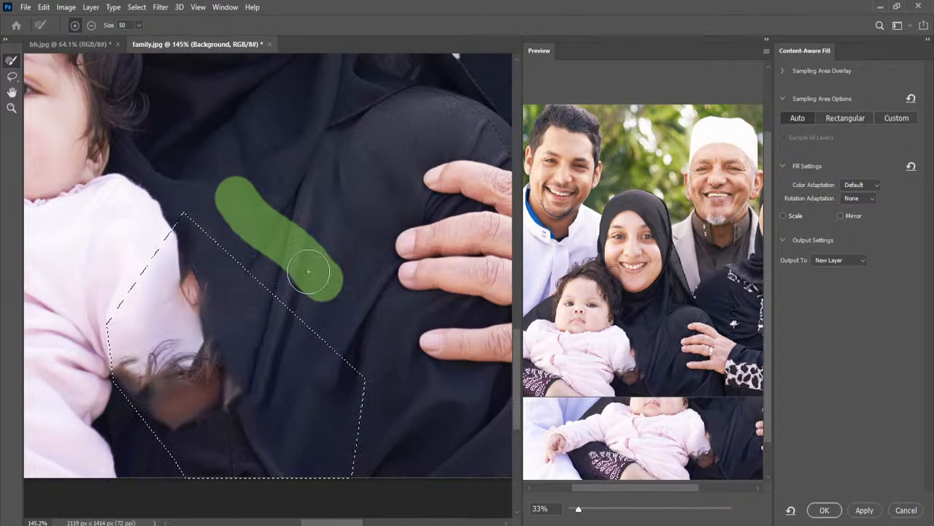
mouse_move(240, 202)
left_mouse_down()
mouse_move(276, 208)
mouse_move(322, 254)
mouse_move(351, 242)
mouse_move(338, 271)
mouse_move(350, 246)
mouse_move(293, 164)
left_mouse_up()
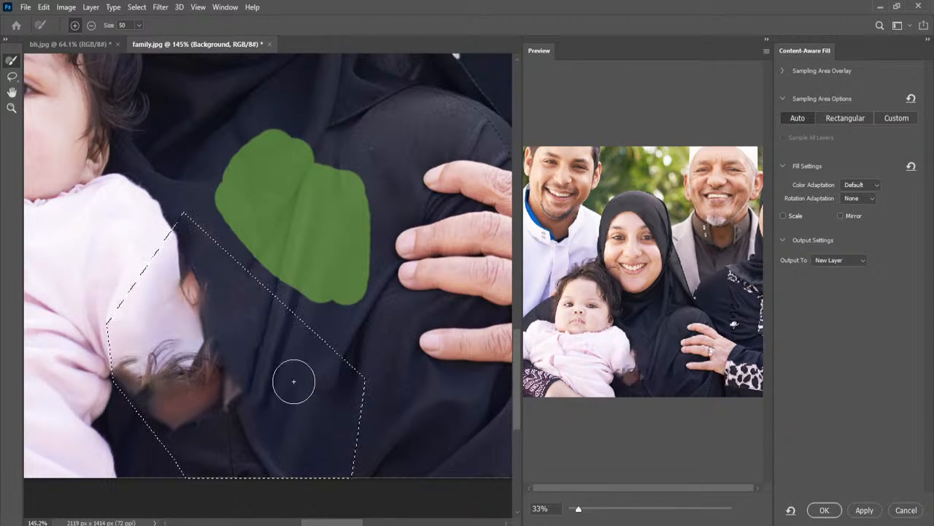
mouse_move(340, 298)
left_mouse_down()
mouse_move(321, 397)
mouse_move(342, 284)
mouse_move(276, 266)
left_mouse_up()
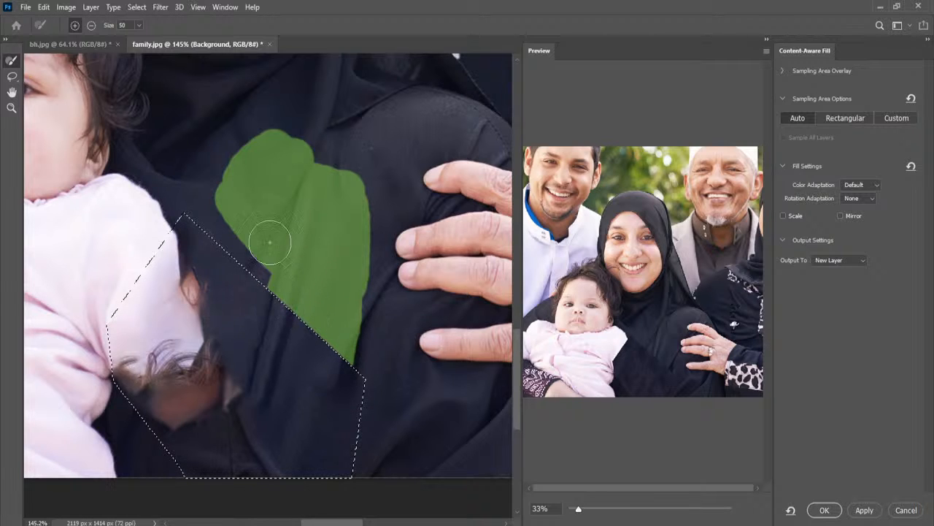
mouse_move(241, 234)
left_mouse_down()
mouse_move(329, 211)
mouse_move(373, 182)
mouse_move(376, 189)
mouse_move(394, 156)
mouse_move(326, 173)
mouse_move(336, 142)
mouse_move(282, 165)
mouse_move(324, 211)
left_mouse_up()
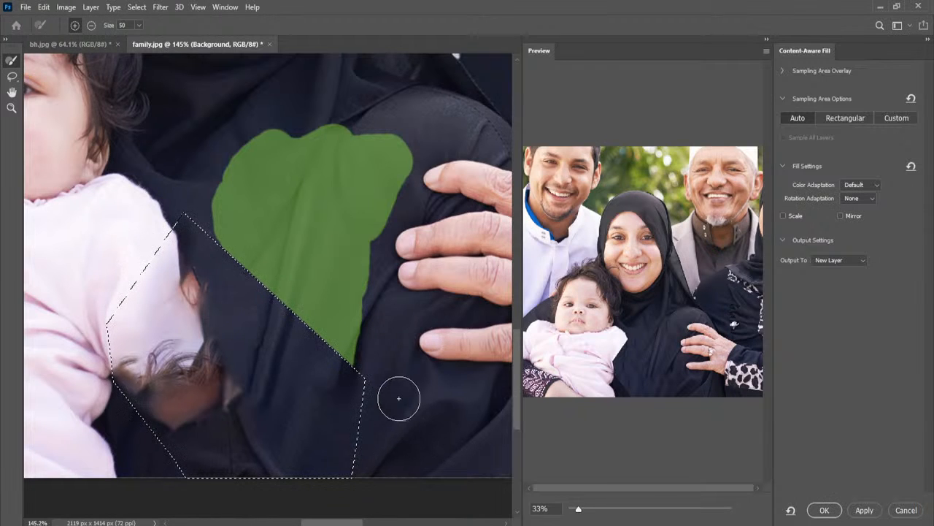
mouse_move(403, 414)
left_mouse_down()
mouse_move(380, 354)
mouse_move(369, 342)
mouse_move(366, 354)
mouse_move(359, 347)
mouse_move(373, 318)
mouse_move(390, 315)
mouse_move(368, 257)
mouse_move(373, 211)
mouse_move(383, 153)
mouse_move(439, 121)
mouse_move(328, 150)
mouse_move(228, 202)
mouse_move(165, 169)
mouse_move(277, 97)
mouse_move(215, 165)
mouse_move(303, 118)
left_mouse_up()
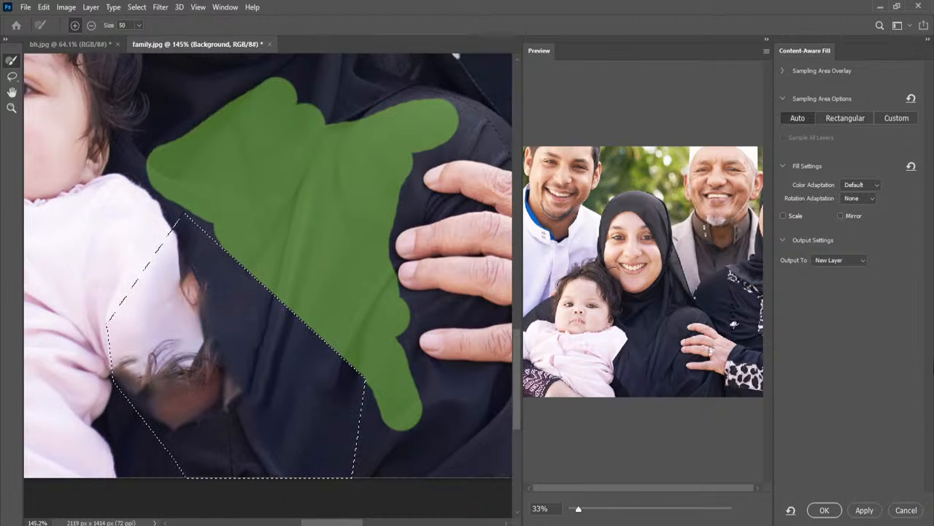
left_click(825, 510)
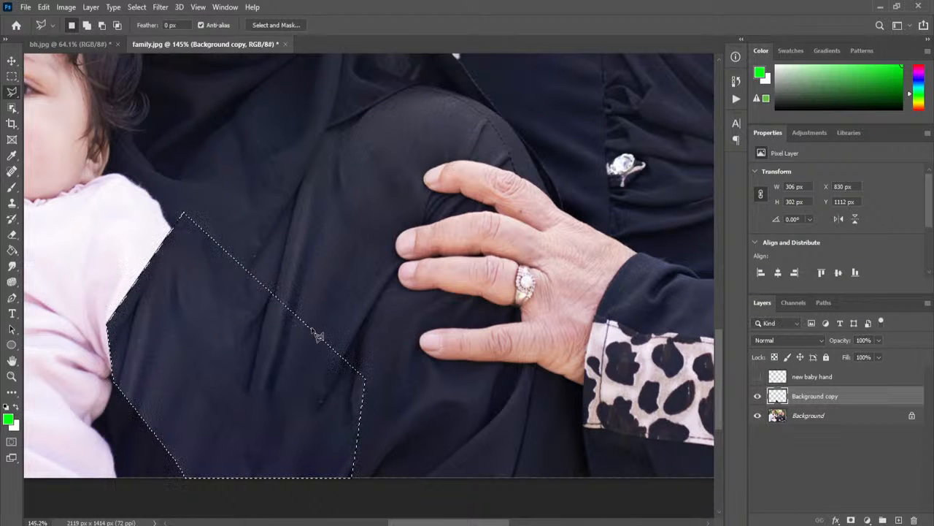
Clear the selection and soften the edges of the filled patch with the Blur Tool at 100% strength
left_click(12, 76)
key("ctrl+d")
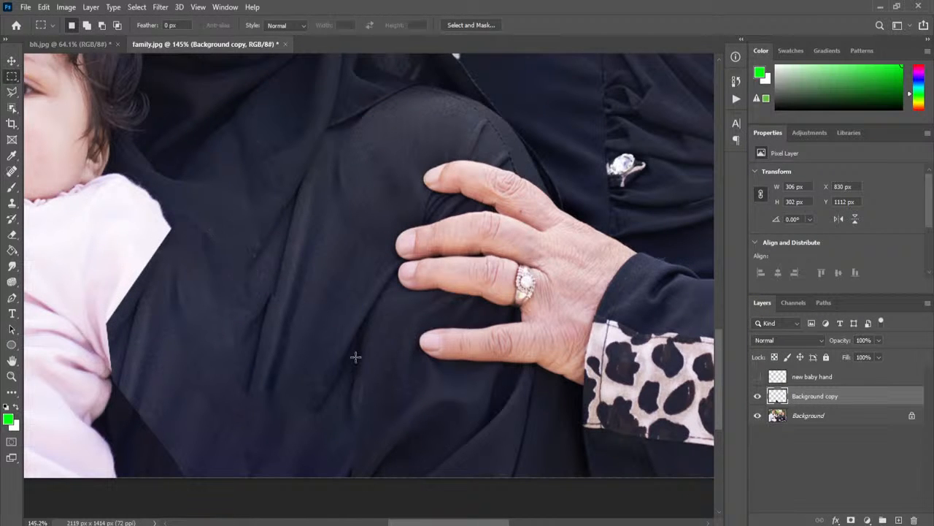
left_click(12, 267)
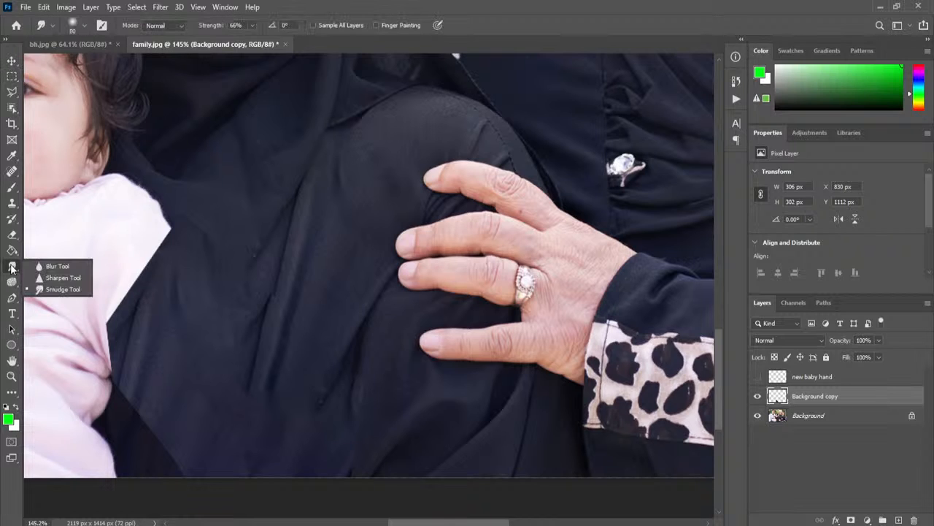
left_click(56, 265)
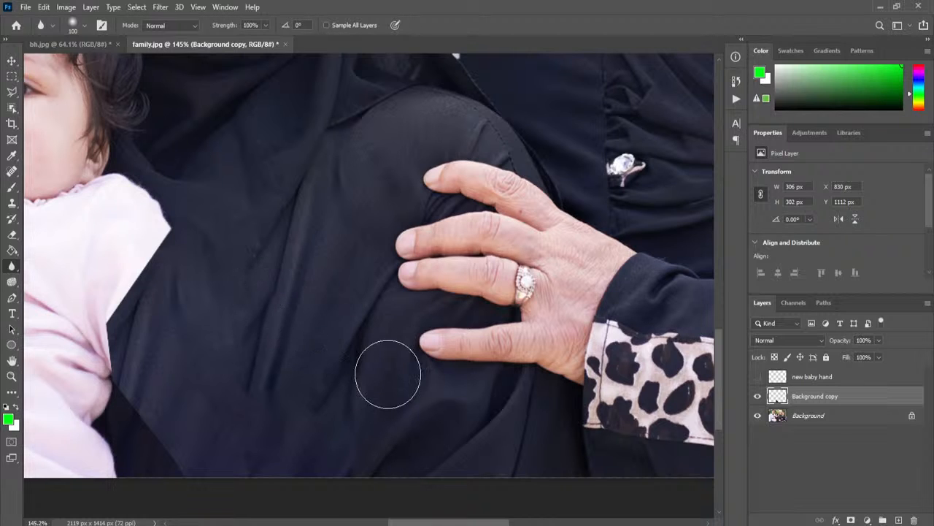
mouse_move(260, 276)
left_mouse_down()
mouse_move(232, 267)
mouse_move(191, 210)
mouse_move(117, 405)
mouse_move(111, 358)
mouse_move(197, 486)
mouse_move(160, 444)
mouse_move(105, 340)
mouse_move(188, 225)
left_mouse_up()
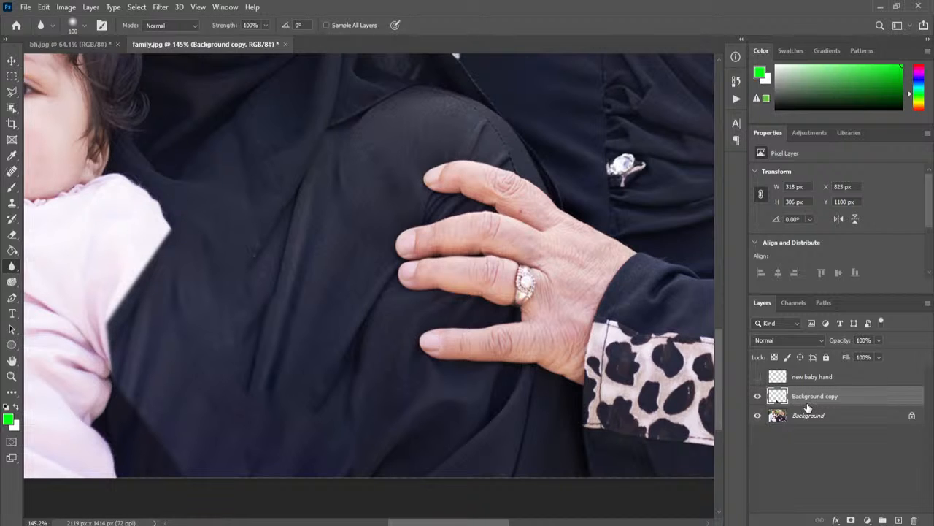
Merge the Background copy layer into Background and show the new baby hand layer
key("ctrl+e")
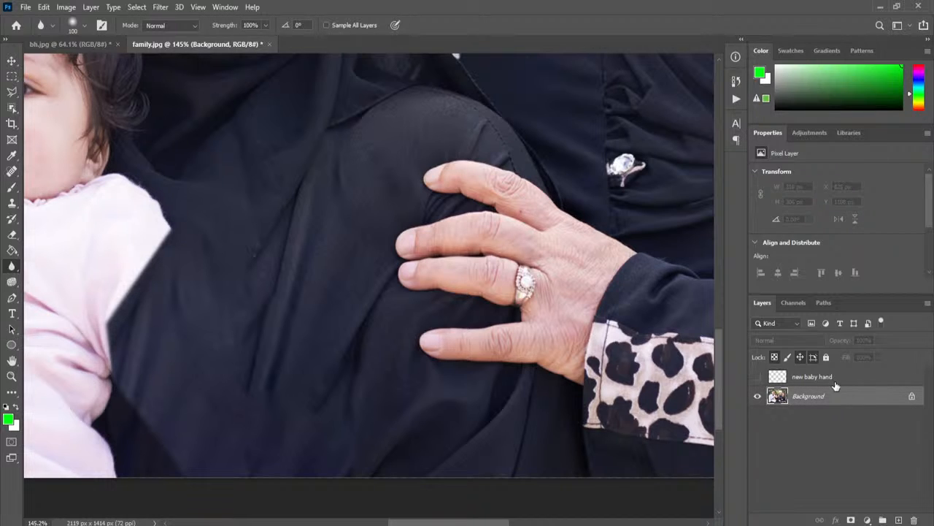
left_click(757, 376)
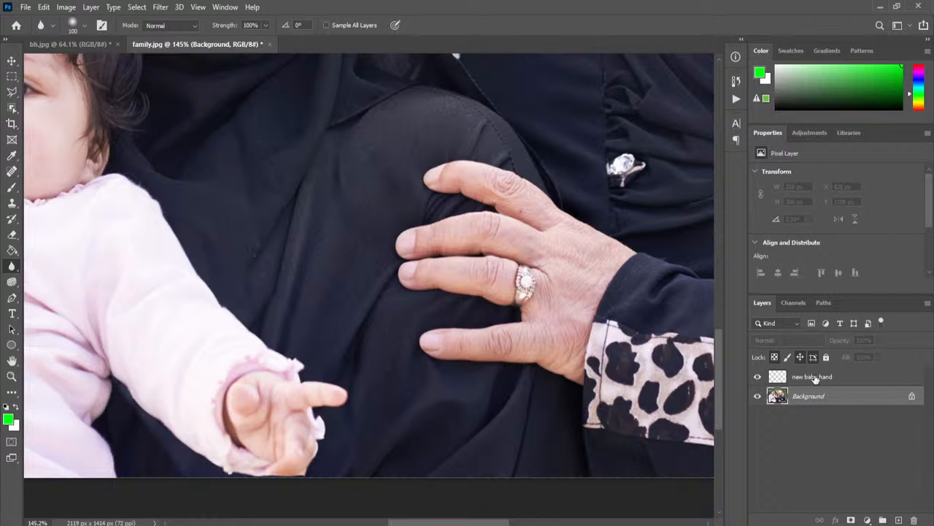
left_click_drag(430, 523, 392, 523)
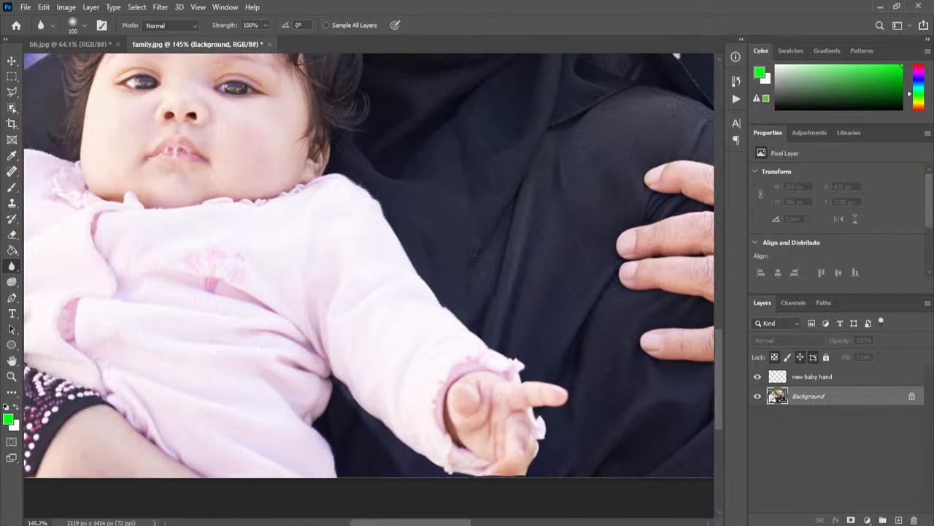
Select the new baby hand layer, try moving the arm away from the baby's body, and undo the move
left_click(13, 59)
left_click(813, 376)
left_click_drag(409, 345, 491, 335)
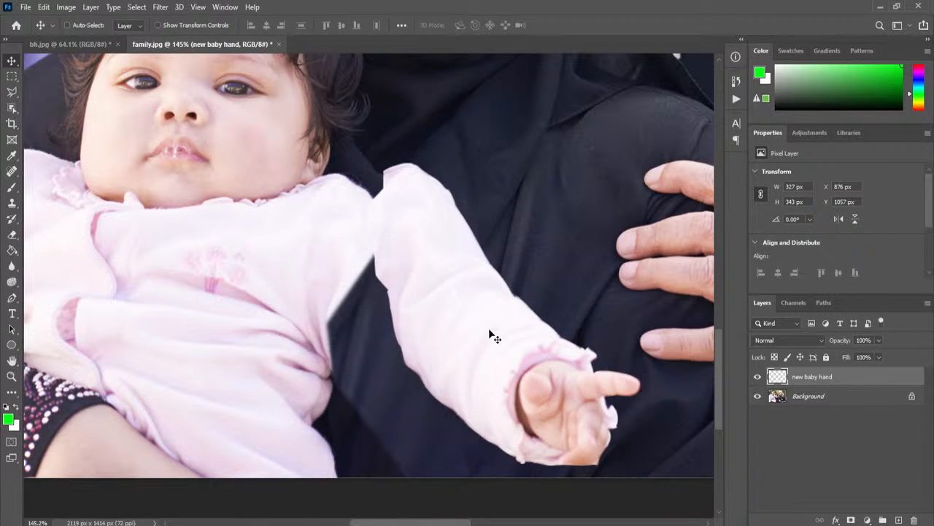
key("ctrl+z")
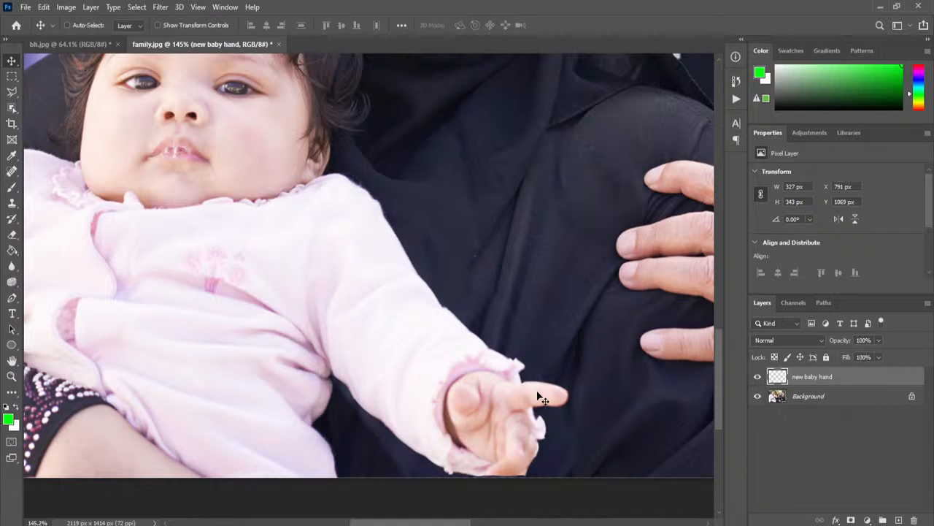
Start a Puppet Warp on the new baby hand layer
scroll(541, 398, "up", 3)
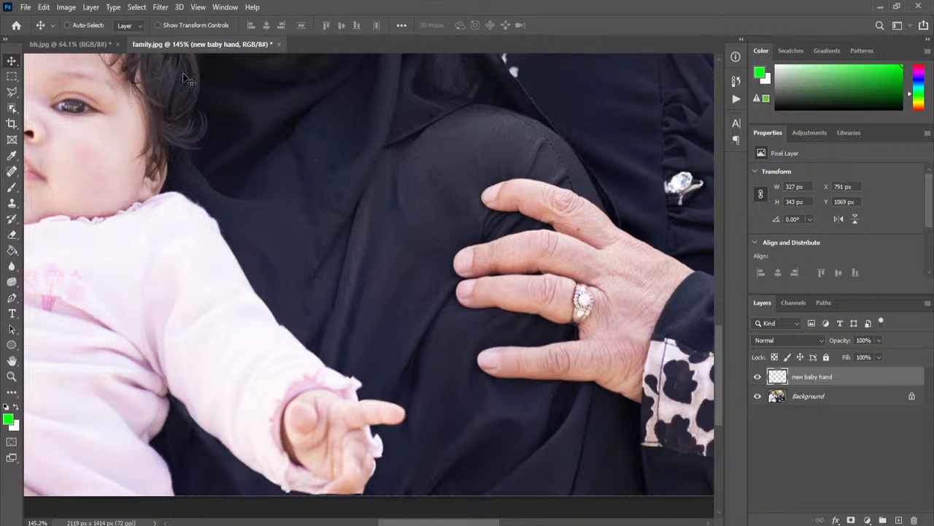
left_click(44, 7)
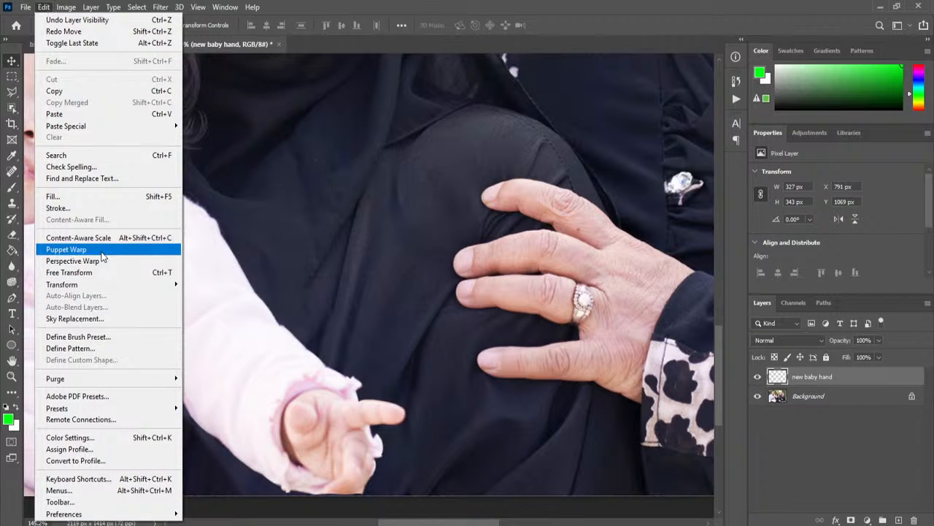
left_click(73, 250)
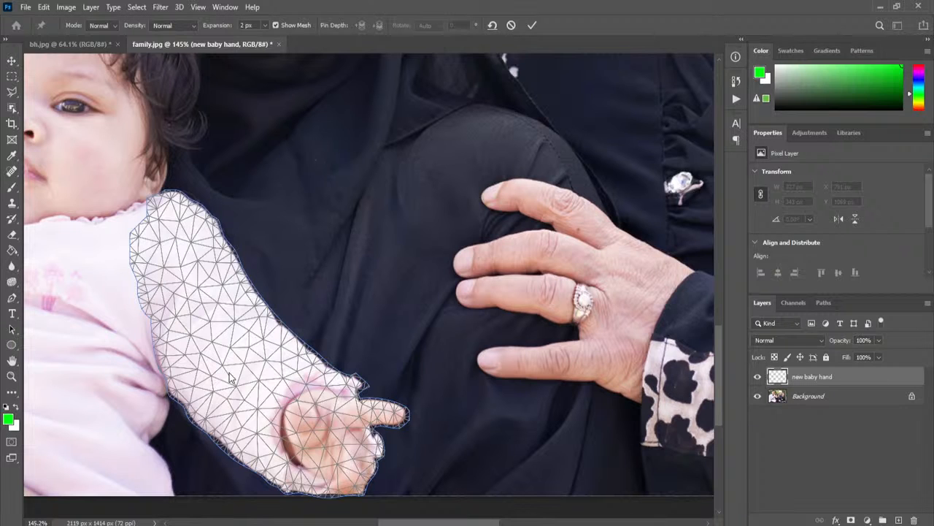
scroll(228, 376, "up", 1)
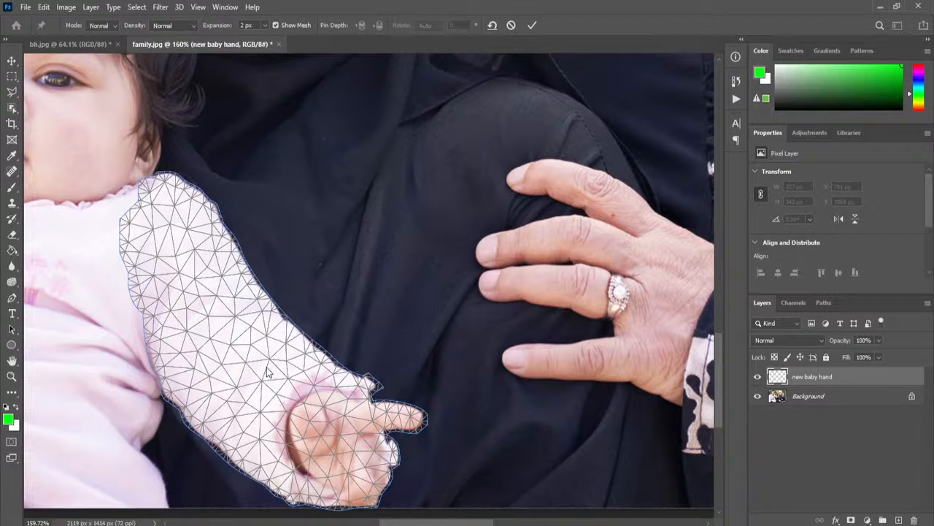
Try the More Points and Fewer Points mesh densities and set the density back to Normal
left_click(173, 26)
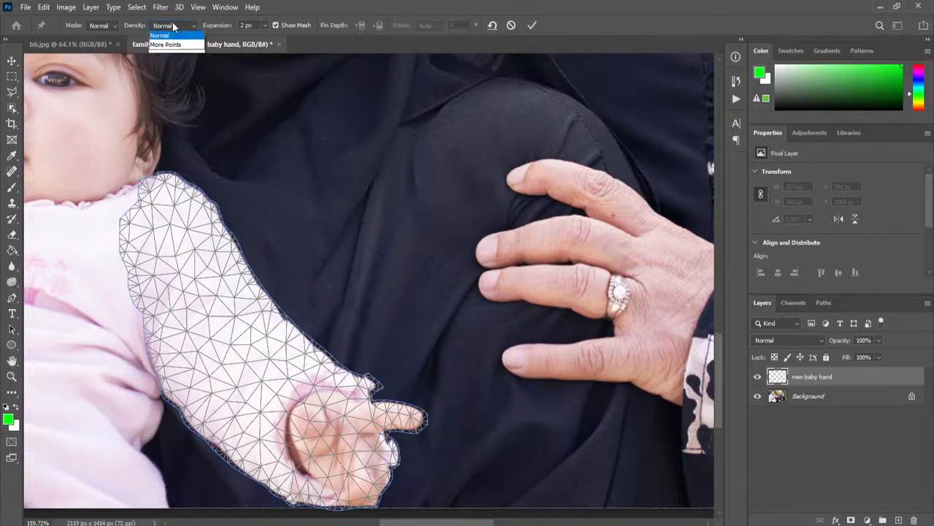
left_click(167, 54)
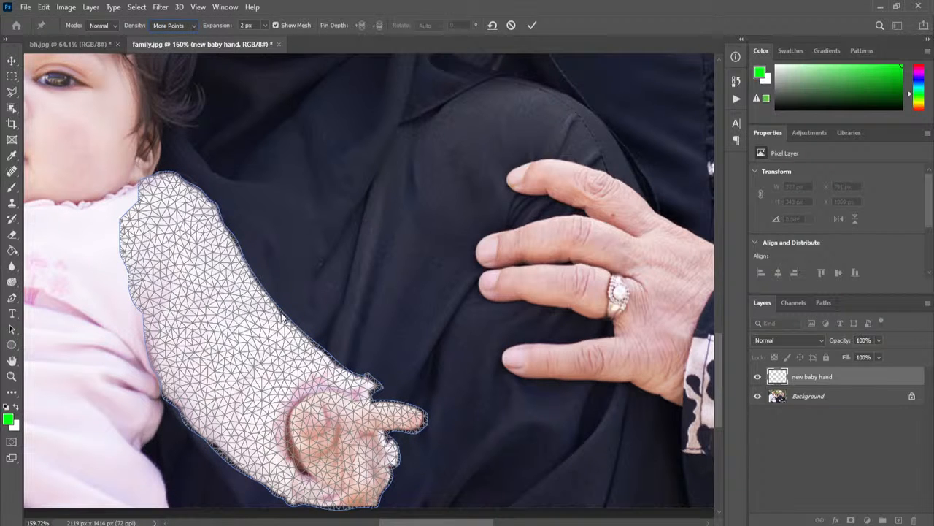
left_click(181, 25)
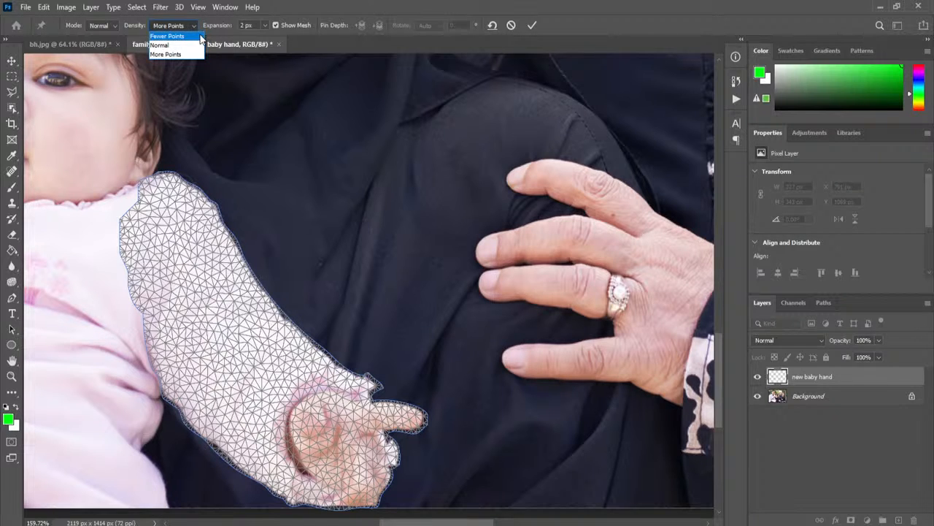
left_click(169, 35)
left_click(179, 27)
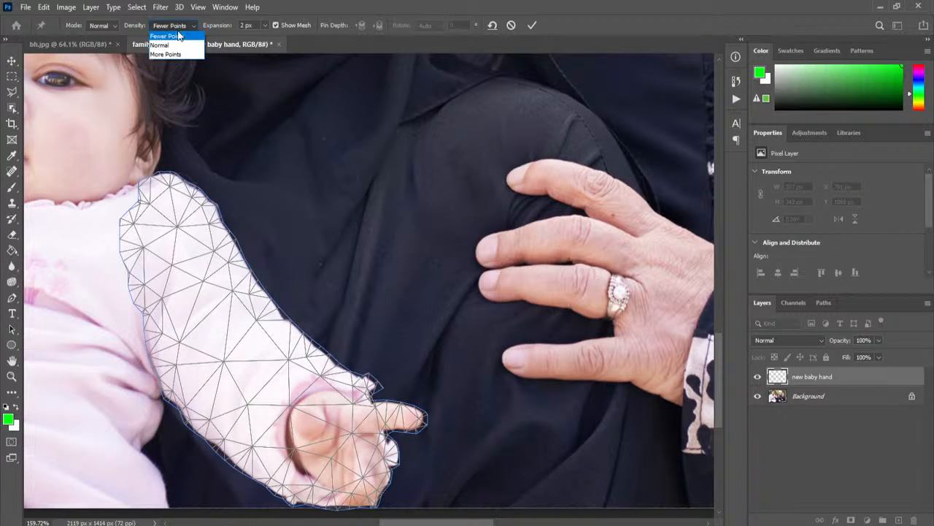
left_click(176, 46)
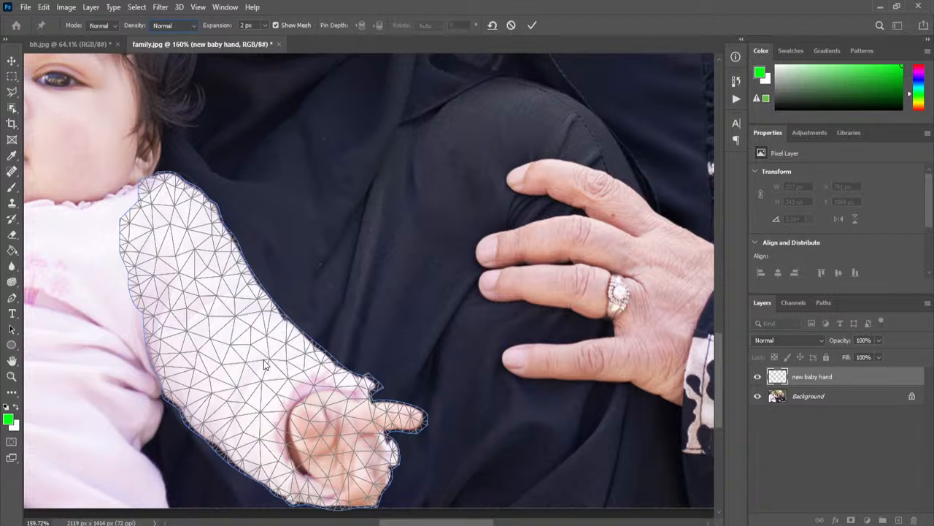
Place a warp pin on the baby's palm, try shifting the arm with it, and undo the shift
left_click(338, 435)
left_click_drag(338, 436, 370, 435)
left_click(44, 6)
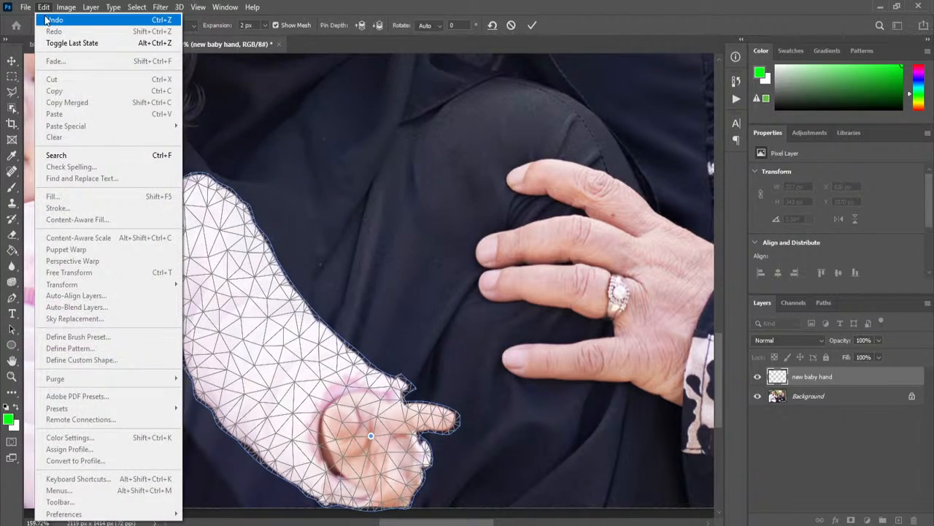
left_click(45, 19)
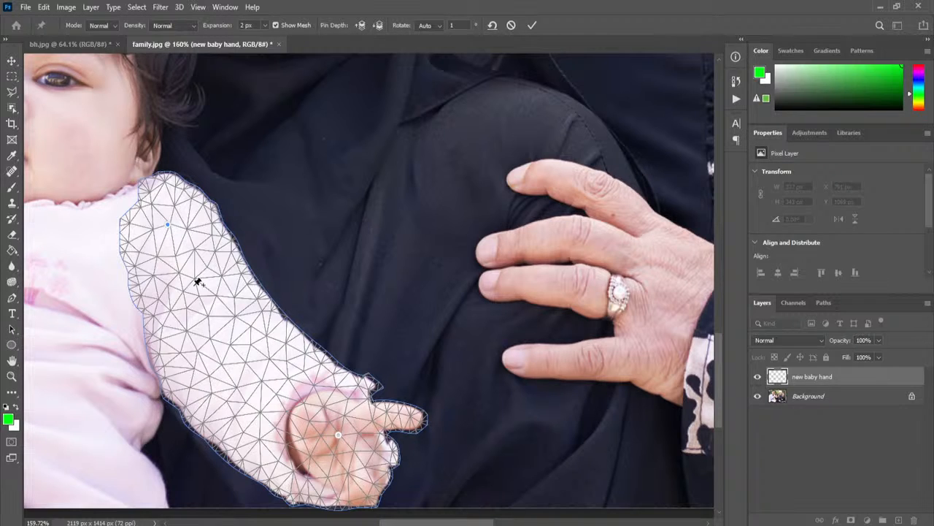
Add a warp pin at the baby's shoulder, try swinging the arm up by the palm pin, and undo it
left_click(168, 224)
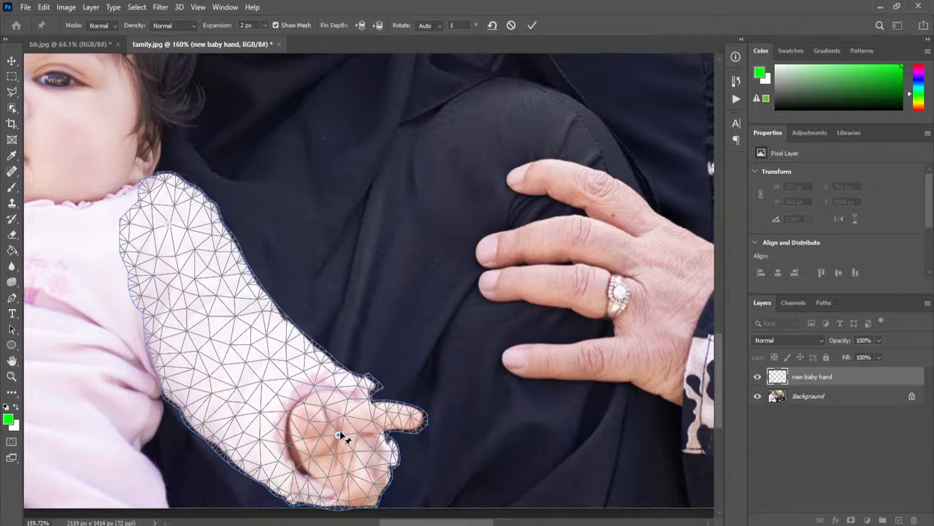
left_click_drag(338, 436, 395, 182)
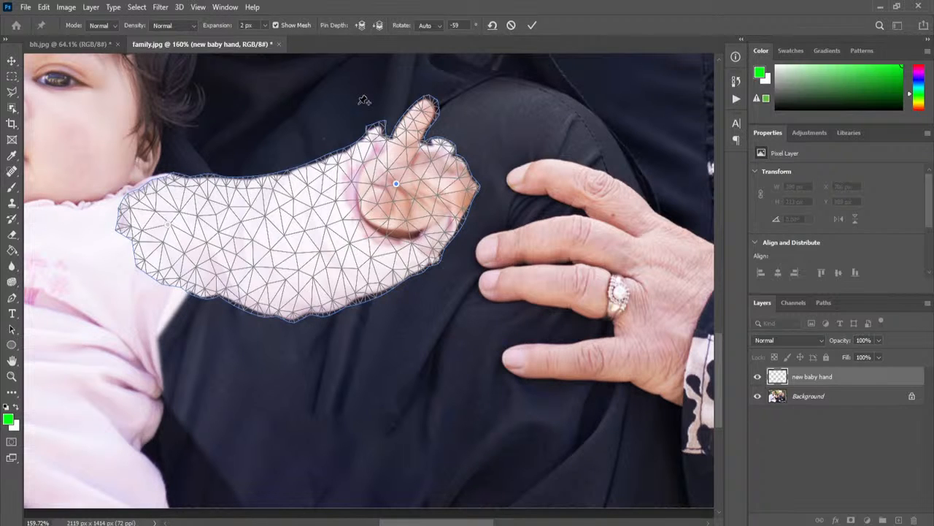
key("ctrl+z")
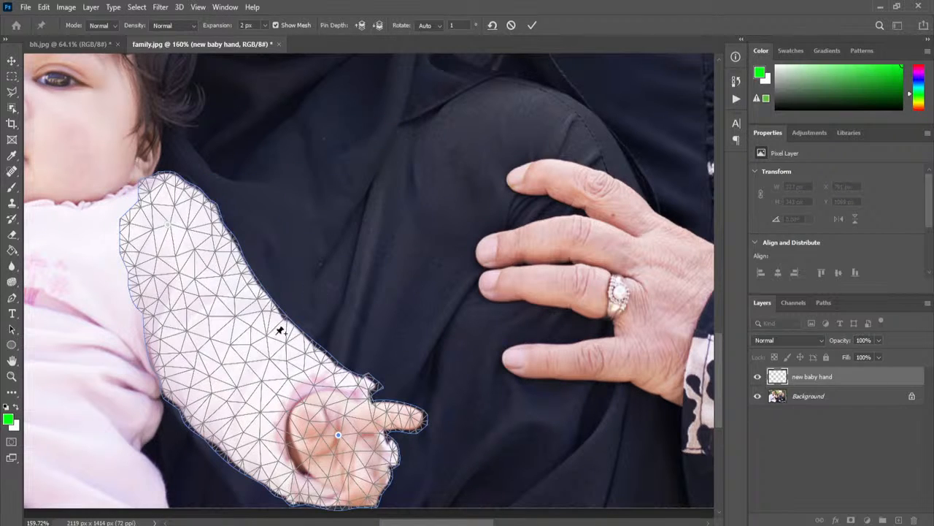
Add a warp pin in the middle of the sleeve, try bending the hand upward, and undo the bend
left_click(230, 345)
left_click_drag(338, 435, 350, 314)
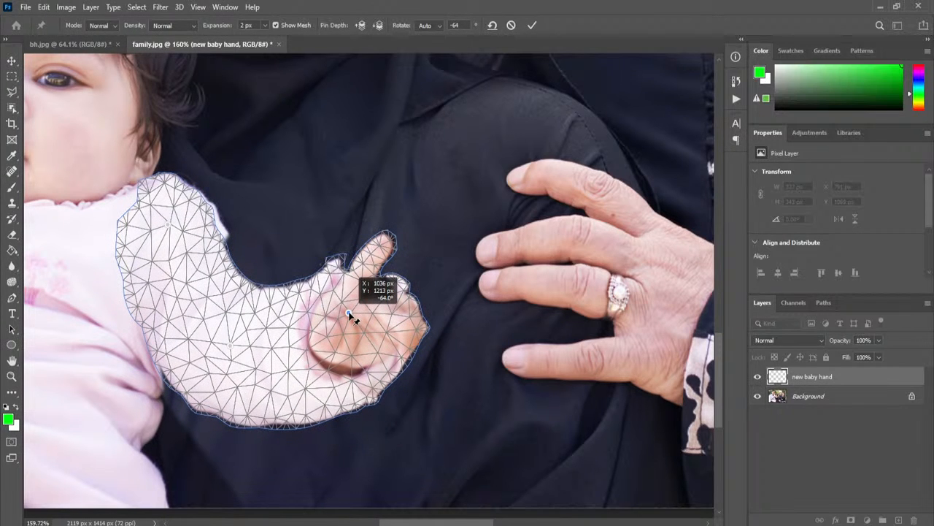
key("ctrl+z")
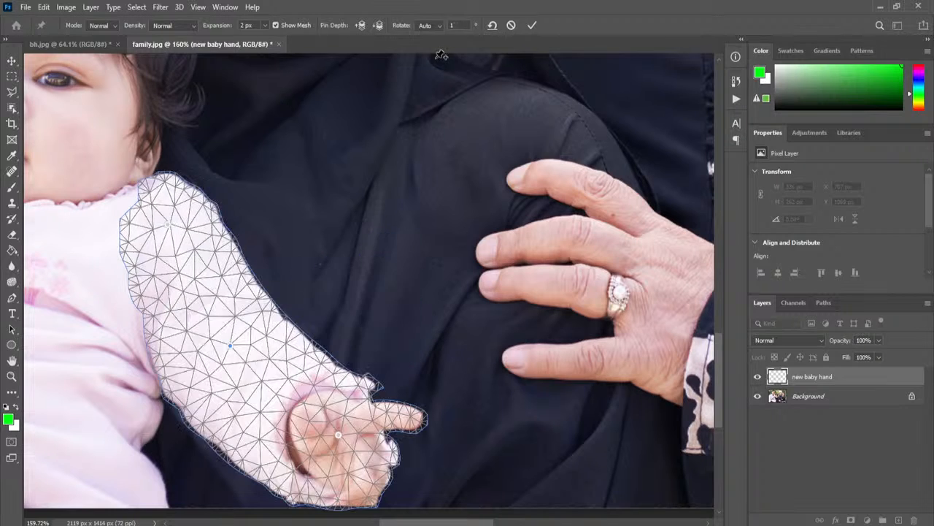
Pin the lower edge of the sleeve near the elbow and bend the forearm upward by the palm pin, rotating it about -74°
left_click(170, 394)
left_click_drag(337, 435, 348, 309)
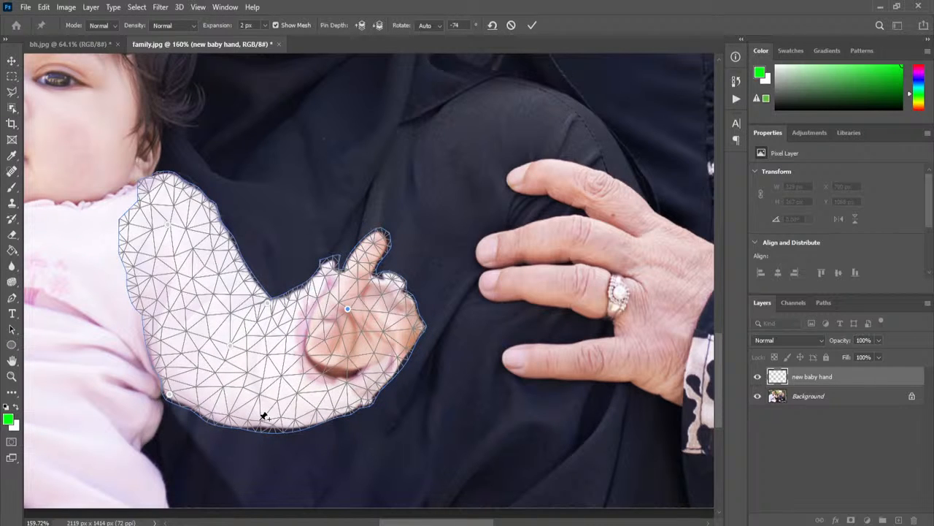
Pin the sleeve's lower edge, nudge the palm pin up and outward to about -63°, raise the mid-sleeve pin slightly, and apply the Puppet Warp
mouse_move(263, 416)
left_mouse_down()
mouse_move(261, 432)
mouse_move(257, 422)
left_mouse_up()
mouse_move(349, 313)
left_mouse_down()
mouse_move(335, 289)
mouse_move(361, 302)
left_mouse_up()
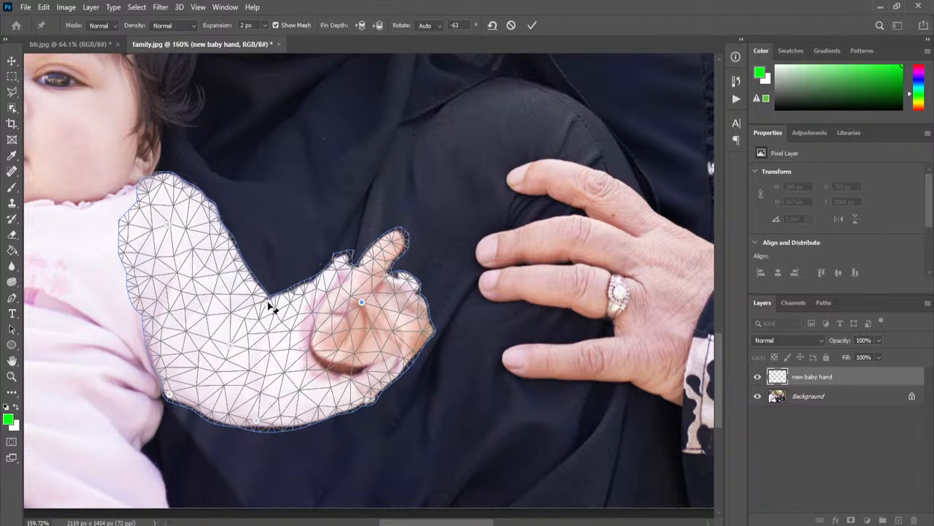
left_click_drag(234, 355, 232, 347)
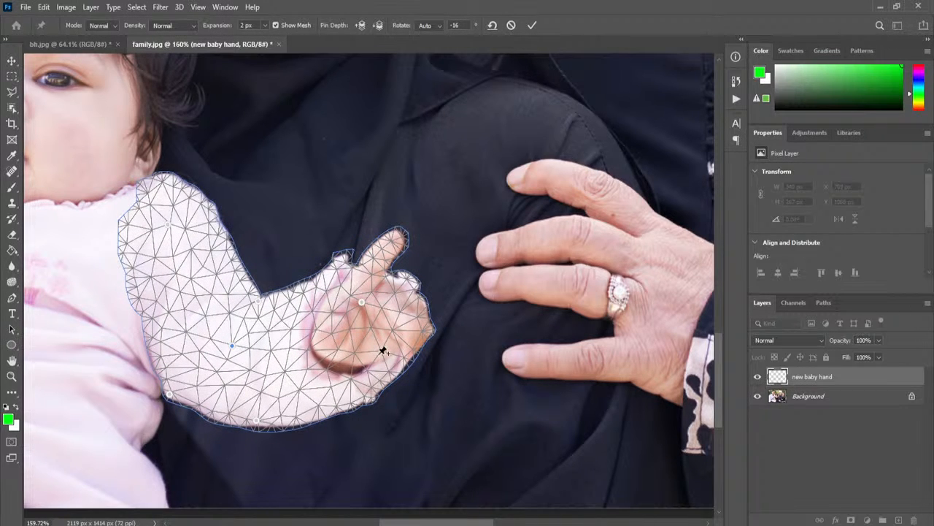
left_click(532, 26)
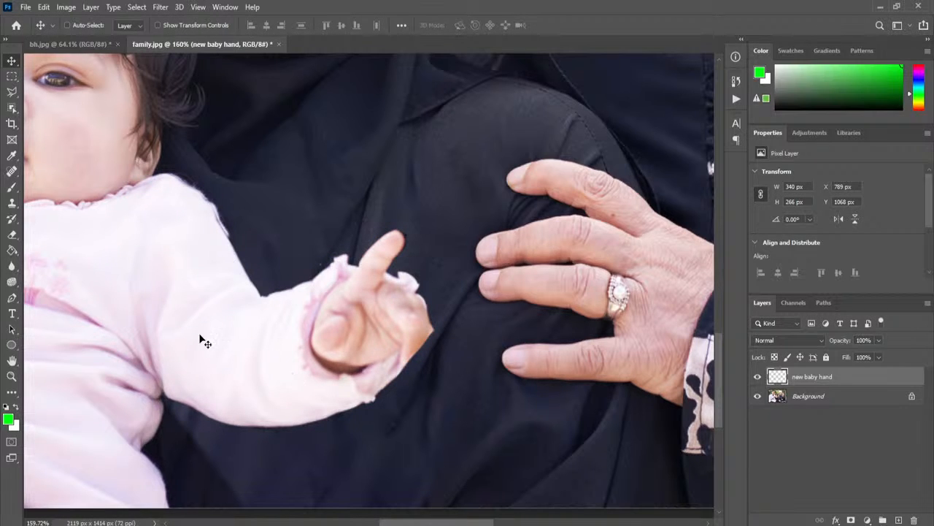
Fit the whole photo in view and compare the original family.jpg snapshot with the Puppet Warp history state repeatedly, finishing on Puppet Warp
key("z")
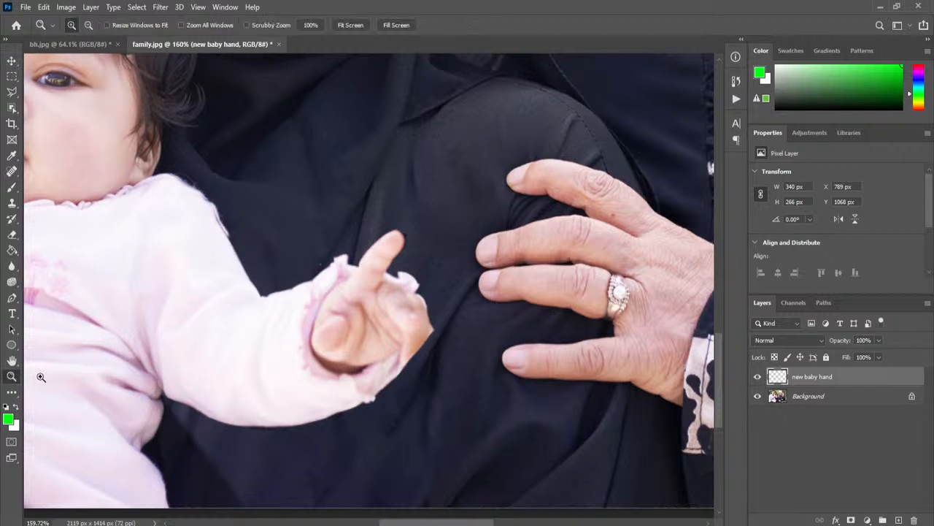
right_click(183, 336)
left_click(211, 345)
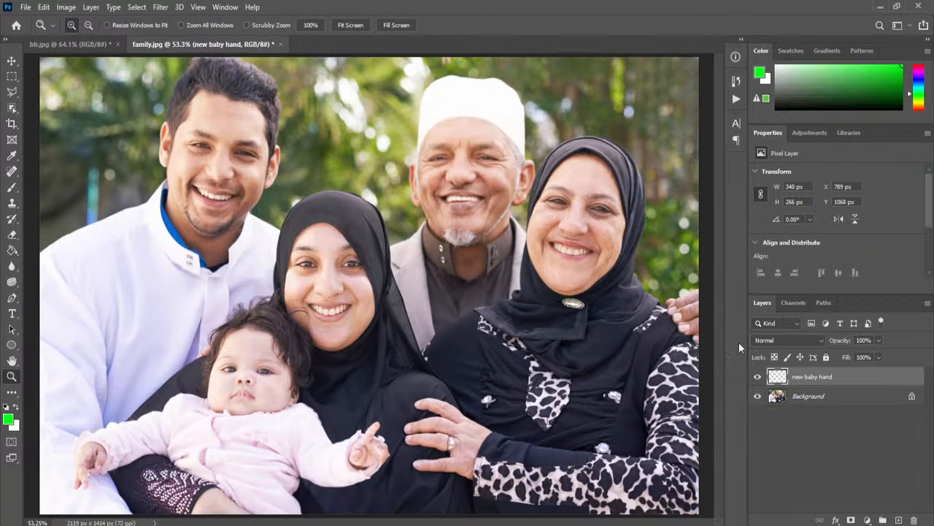
left_click(737, 81)
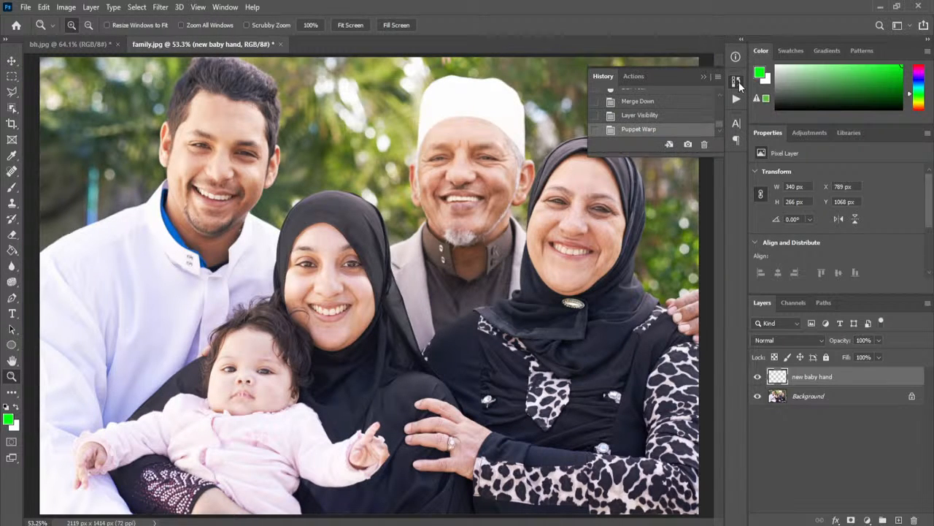
left_click_drag(699, 152, 712, 391)
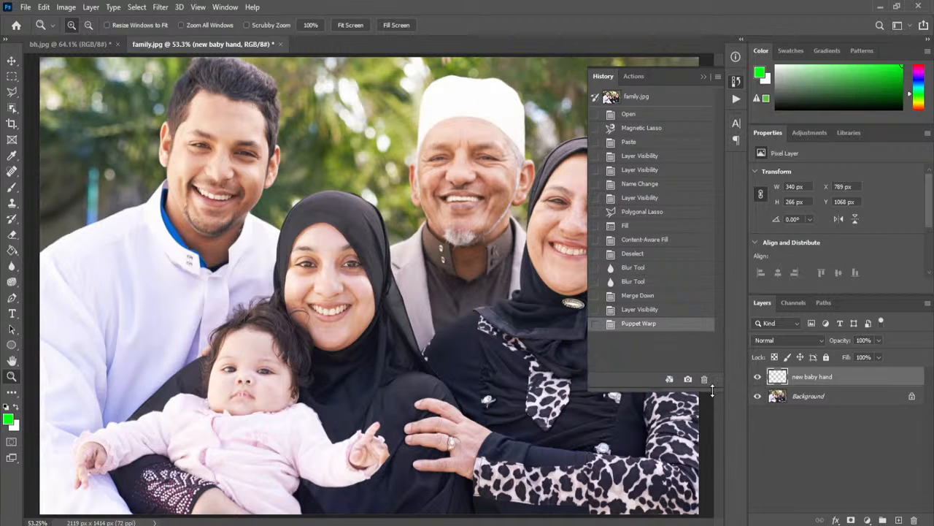
left_click(645, 99)
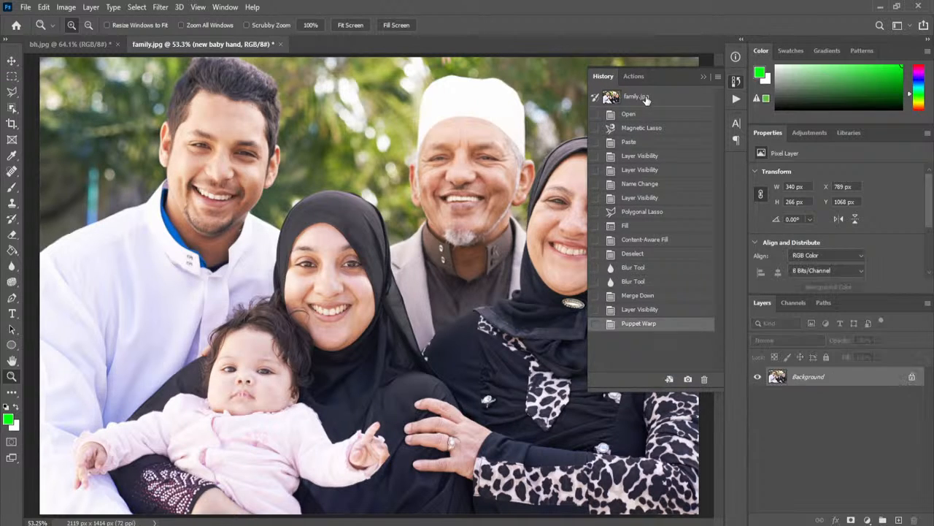
left_click(632, 324)
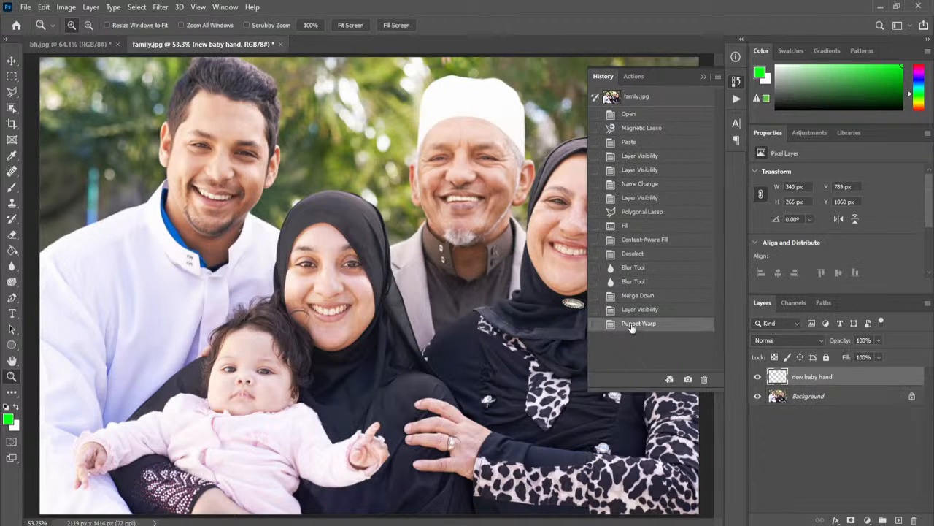
left_click(640, 100)
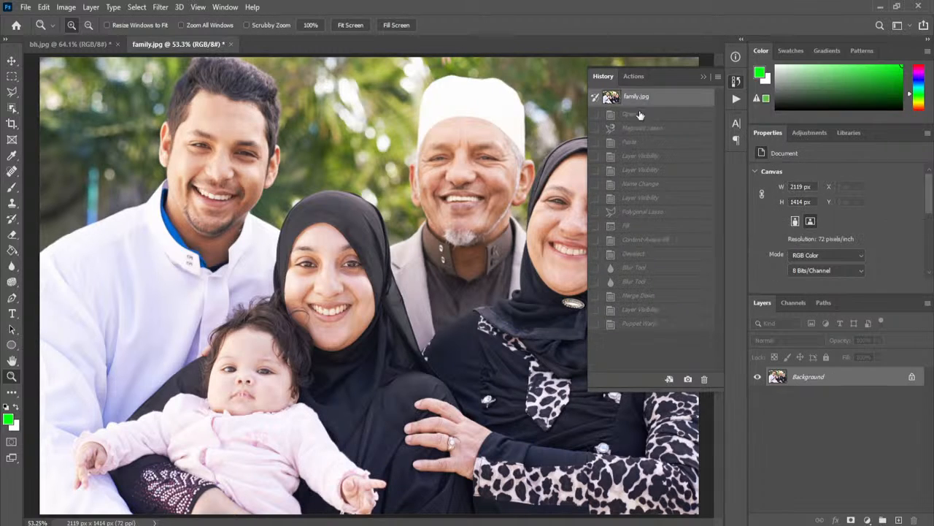
left_click(633, 324)
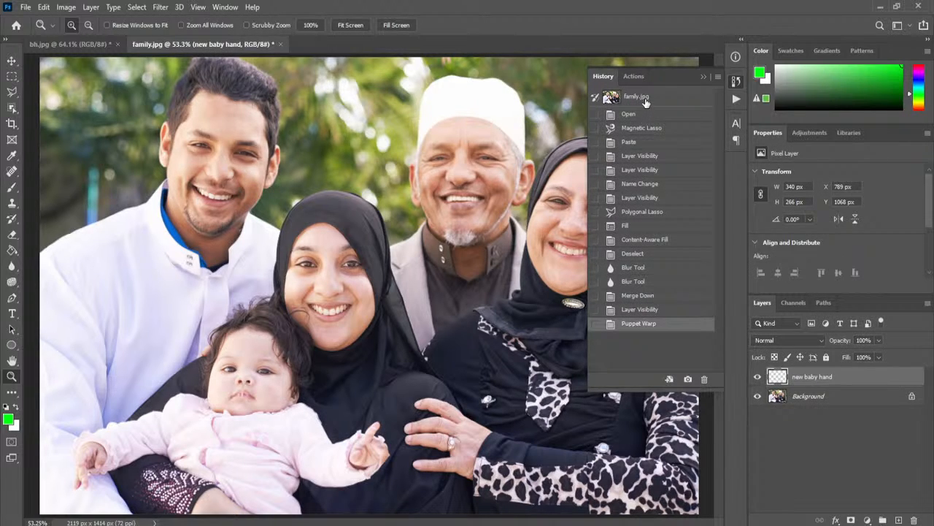
left_click(644, 100)
left_click(661, 328)
left_click(649, 103)
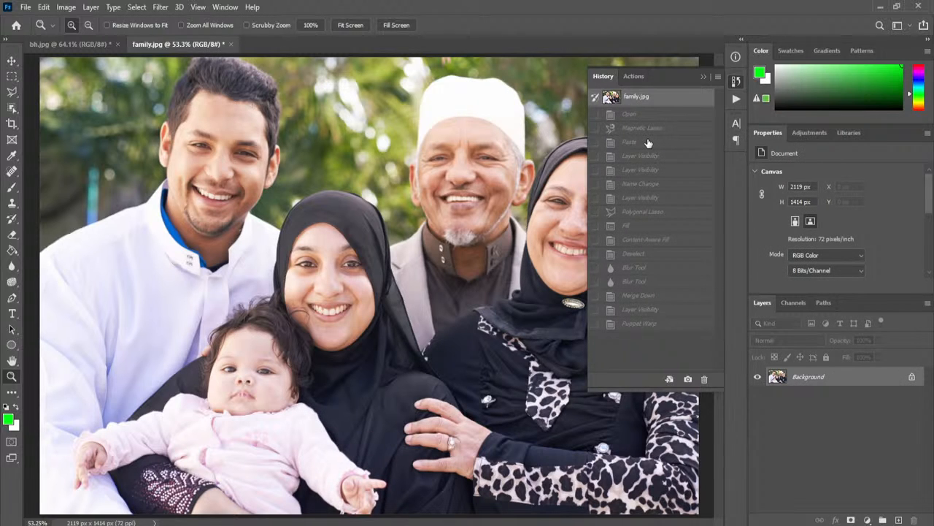
left_click(640, 324)
left_click(702, 76)
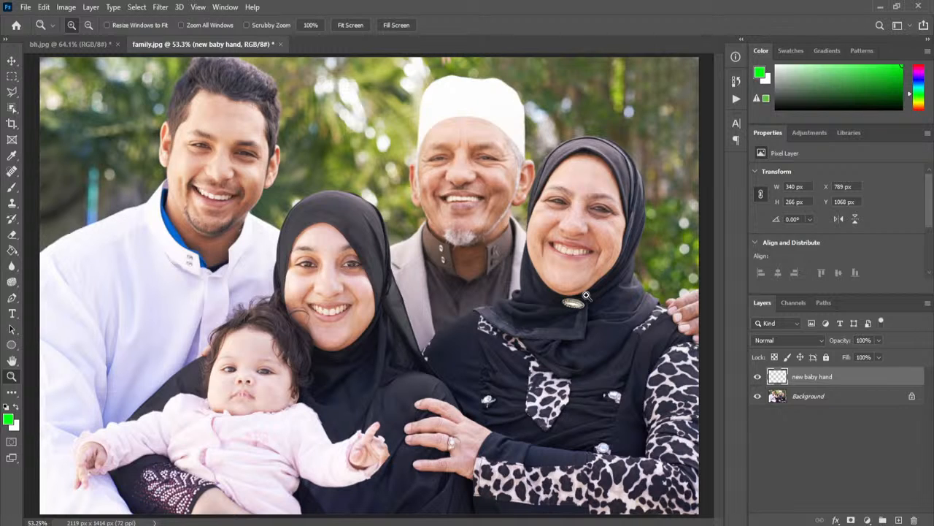
Merge the new baby hand layer down into the Background
left_click(68, 8)
mouse_move(94, 10)
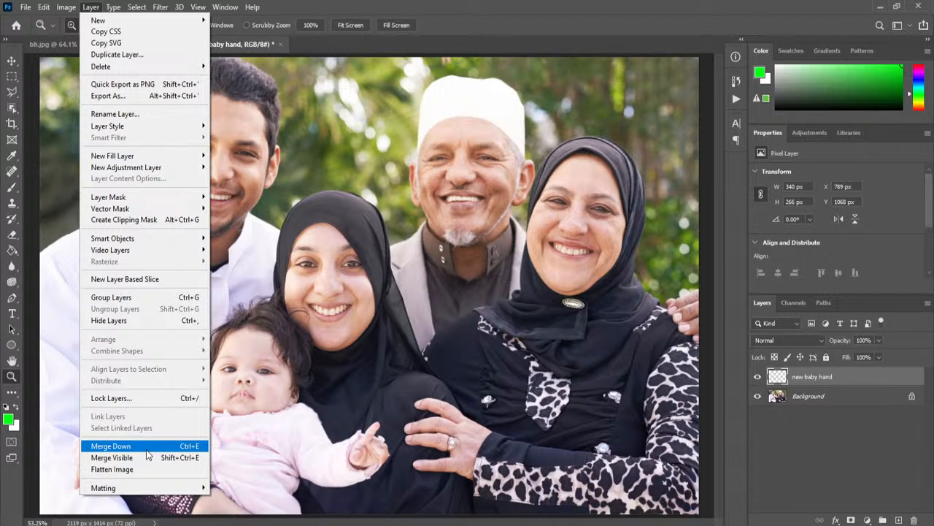
left_click(117, 446)
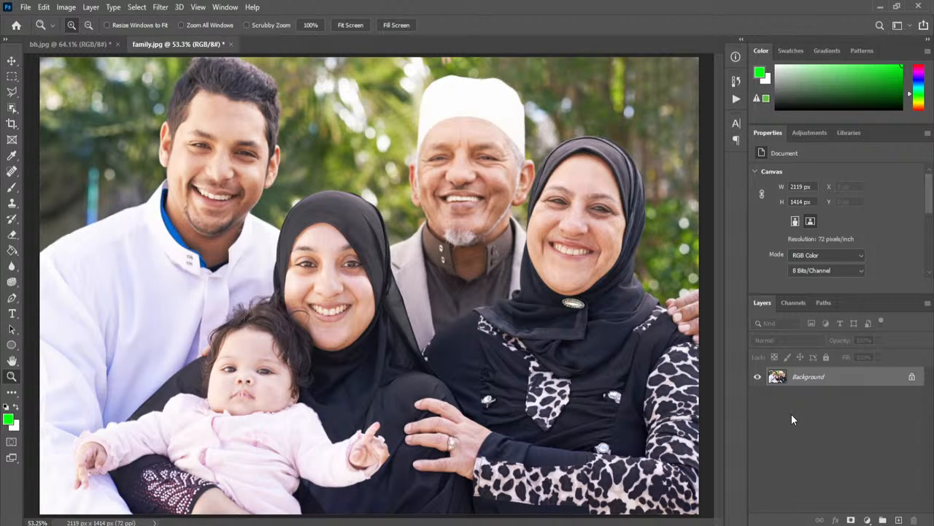
Try a Brightness/Contrast adjustment on the photo with brightness -2 and contrast -50, 100 and 12, and cancel it
left_click(66, 7)
mouse_move(63, 23)
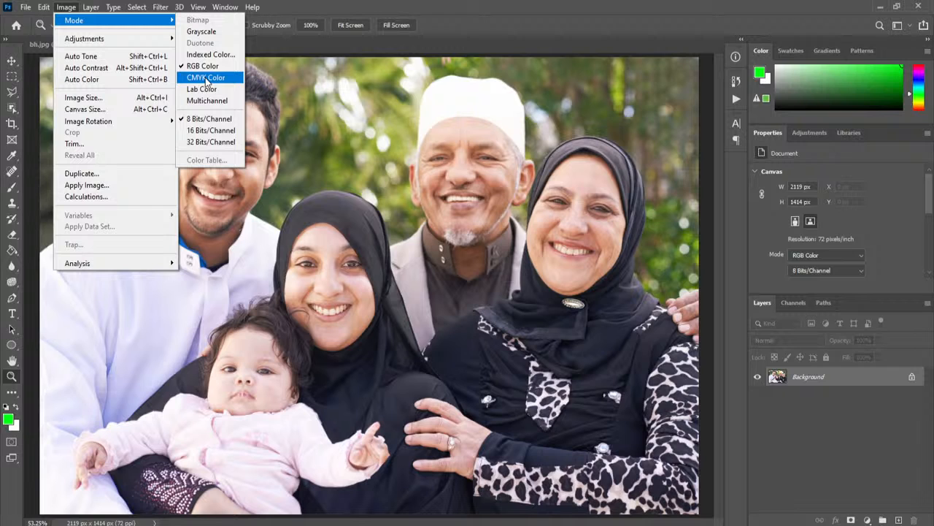
mouse_move(114, 46)
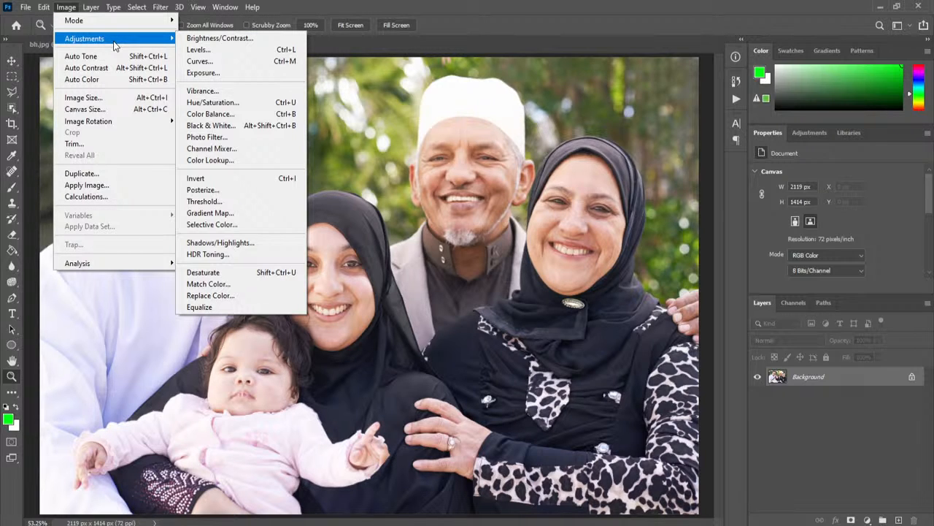
left_click(219, 38)
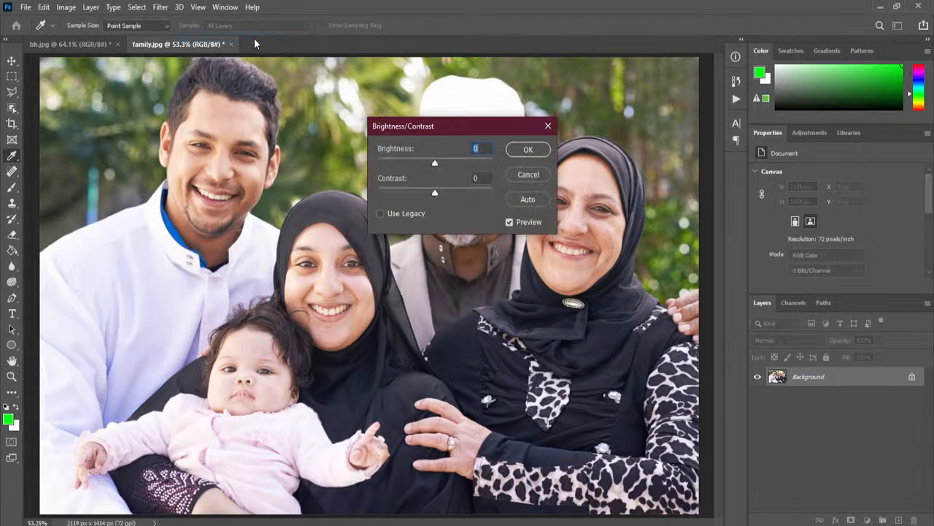
left_click_drag(477, 126, 542, 276)
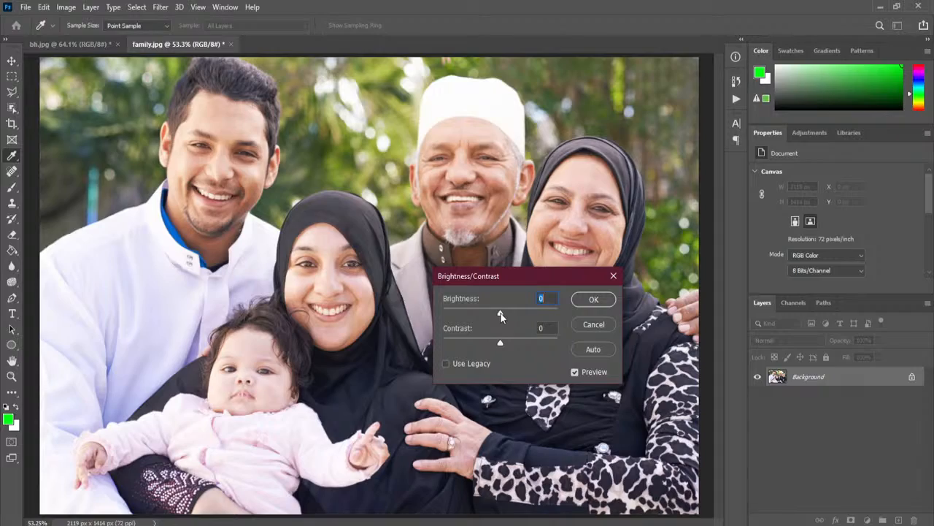
left_click_drag(501, 315, 435, 349)
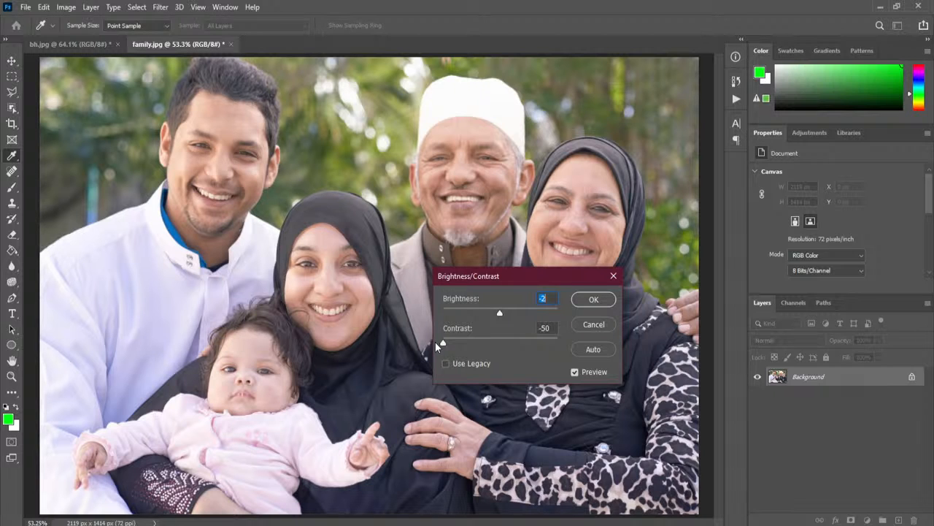
left_click_drag(435, 341, 558, 343)
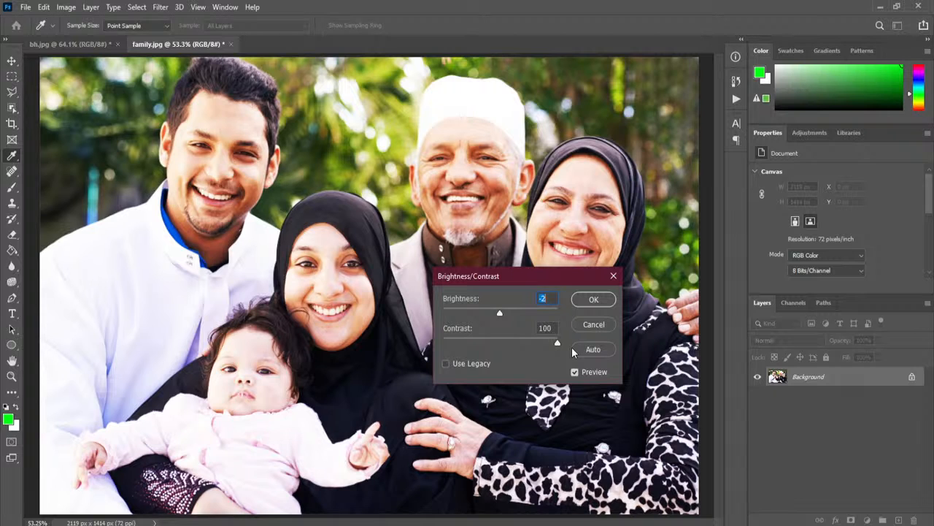
key("Tab")
left_click_drag(530, 344, 509, 368)
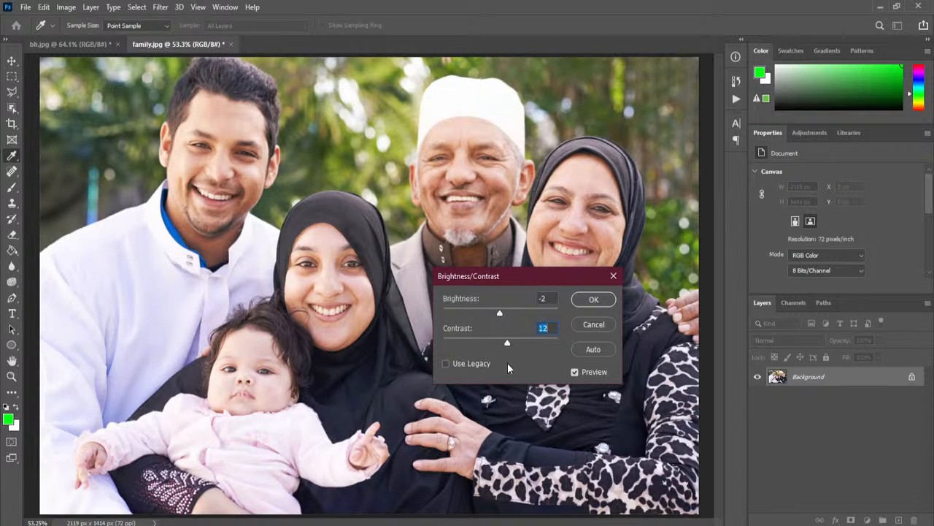
left_click(589, 323)
key("z")
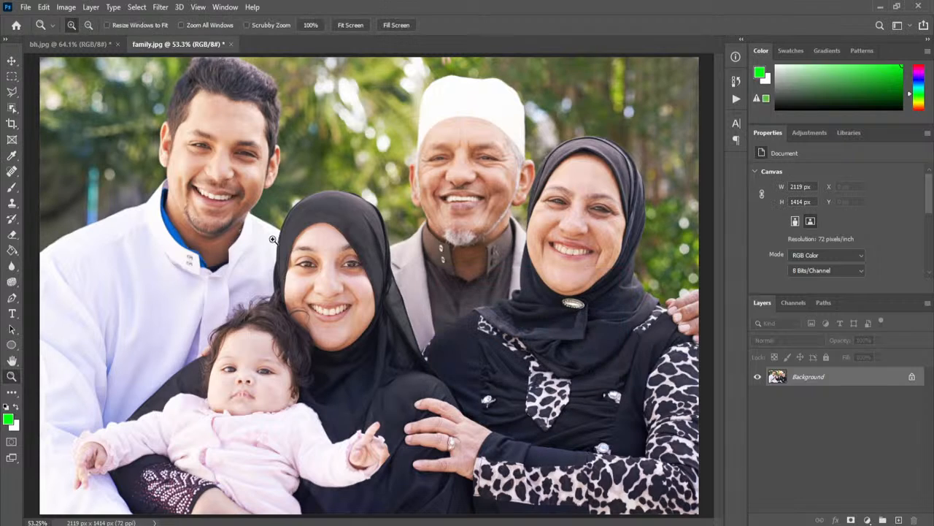
Start a Levels adjustment on the photo and reposition its dialog over the lower part of the image
left_click(66, 6)
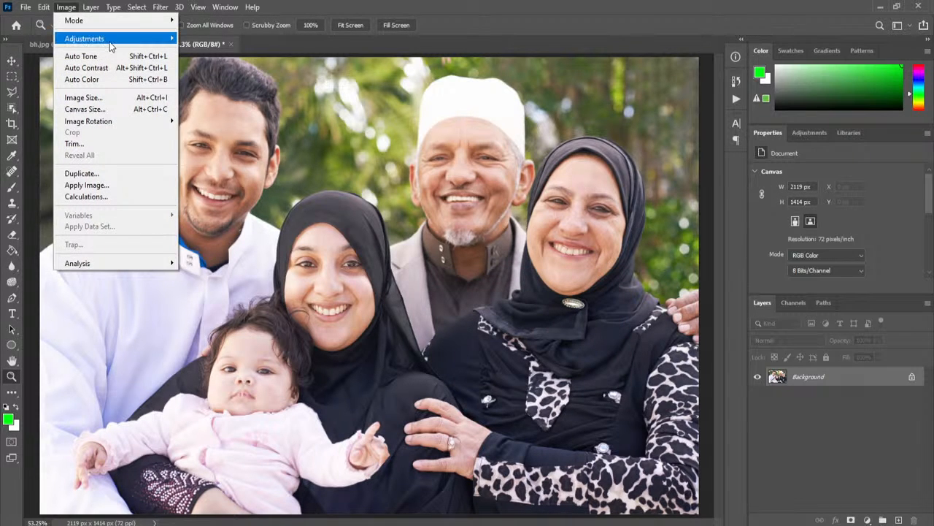
mouse_move(111, 43)
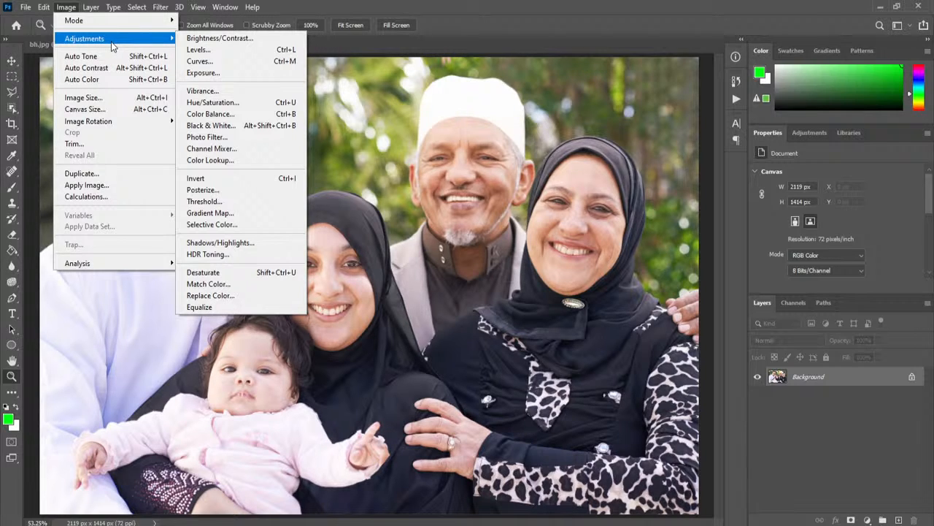
left_click(201, 49)
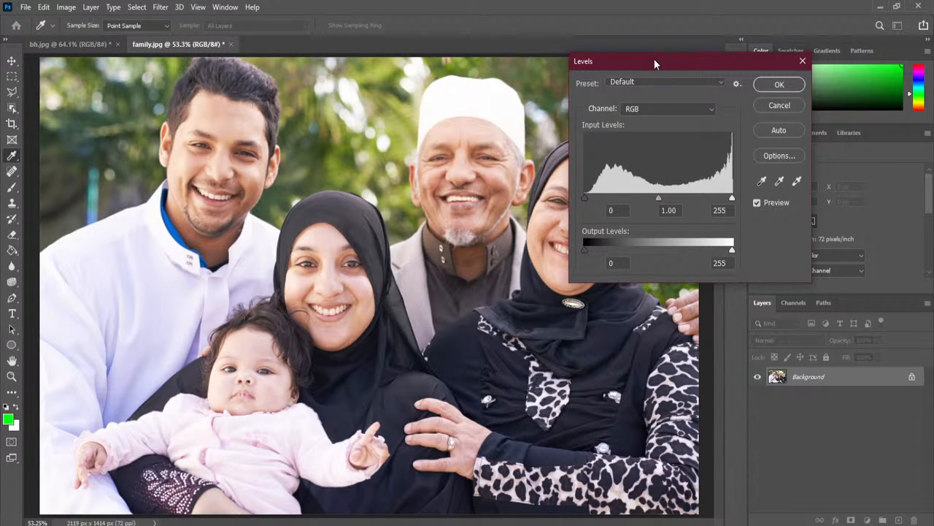
left_click_drag(654, 63, 197, 265)
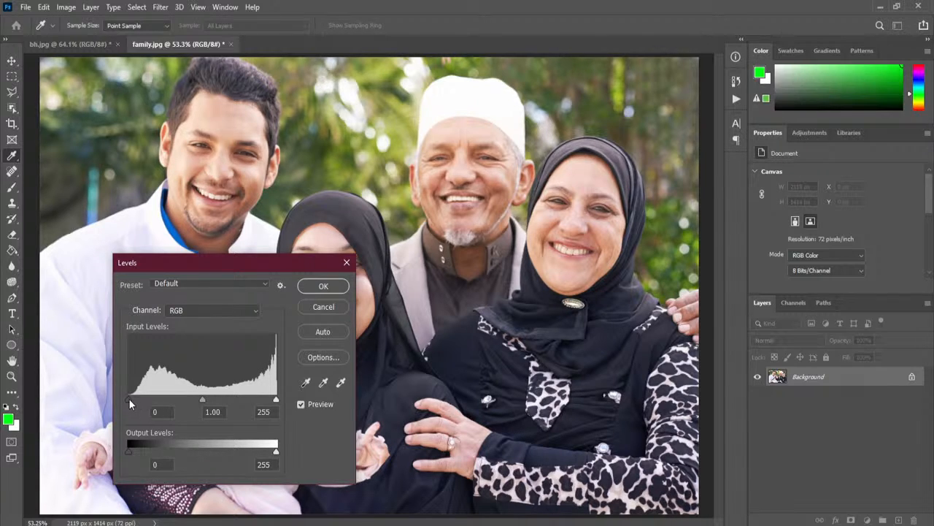
Try an RGB input black point of 102 and, separately, a white point of 217, undoing each change
left_click_drag(128, 400, 188, 407)
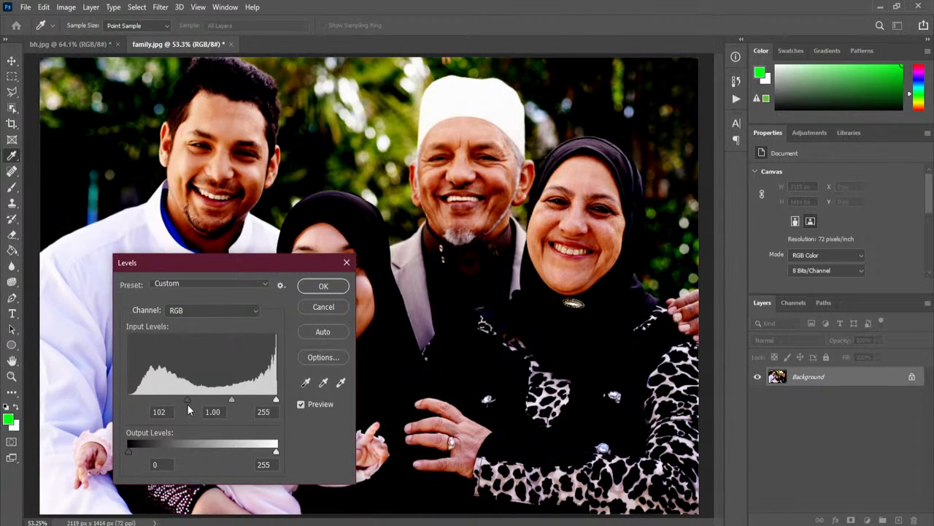
key("ctrl+z")
left_click_drag(276, 399, 255, 401)
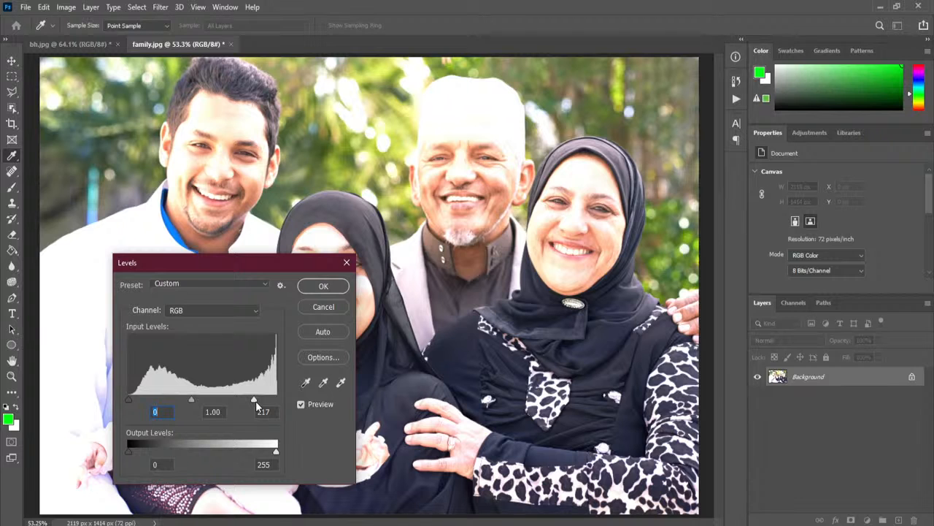
key("ctrl+z")
Set the RGB input levels to black point 19, midtone 1.25 and white point 235, and move the dialog to uncover the baby
left_click_drag(128, 400, 140, 401)
left_click_drag(275, 400, 264, 400)
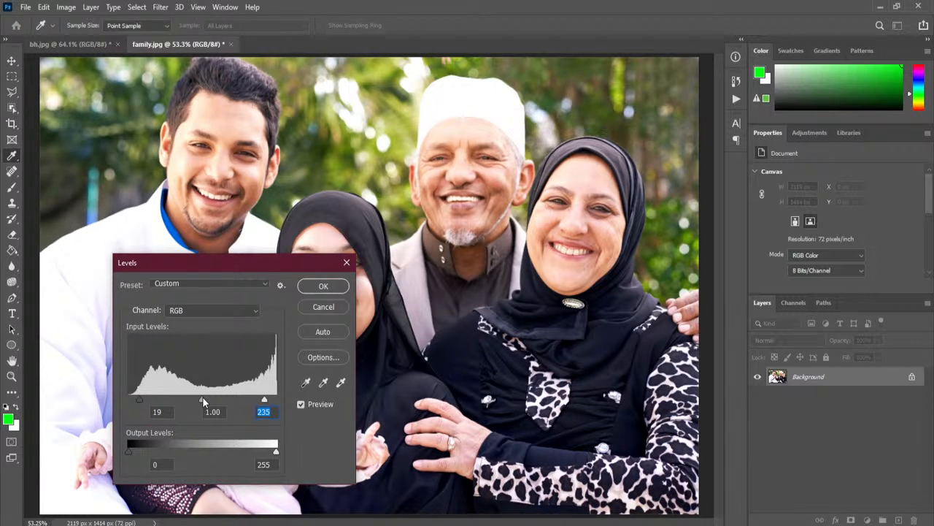
mouse_move(202, 399)
left_mouse_down()
mouse_move(190, 400)
mouse_move(209, 399)
left_mouse_up()
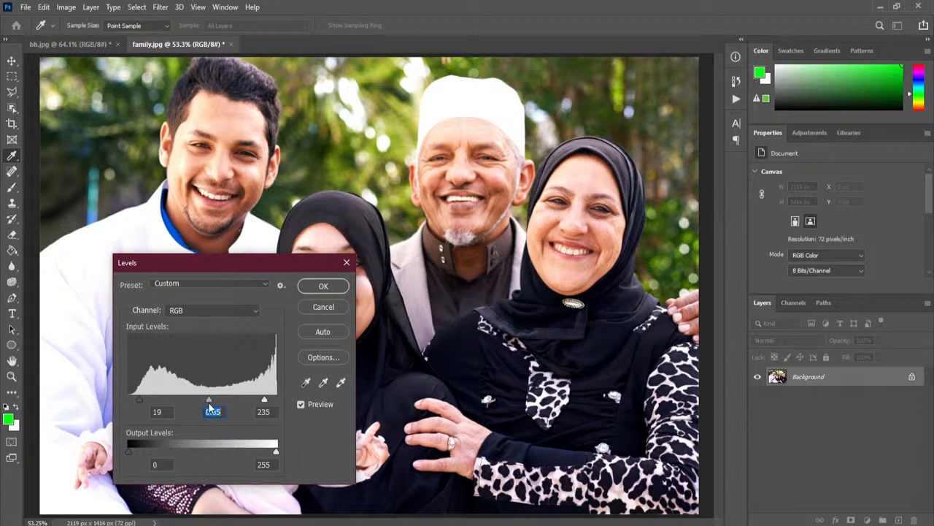
left_click_drag(202, 401, 190, 398)
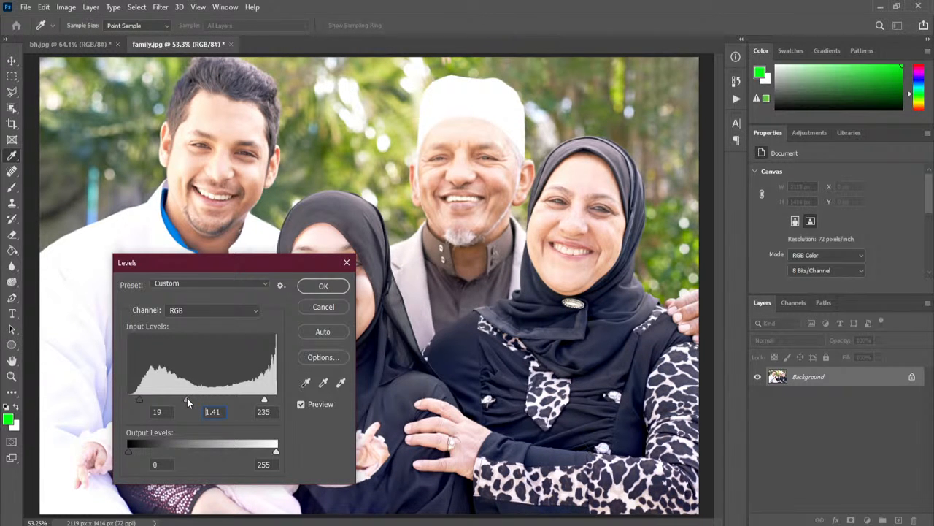
left_click_drag(187, 398, 192, 396)
left_click_drag(241, 262, 266, 207)
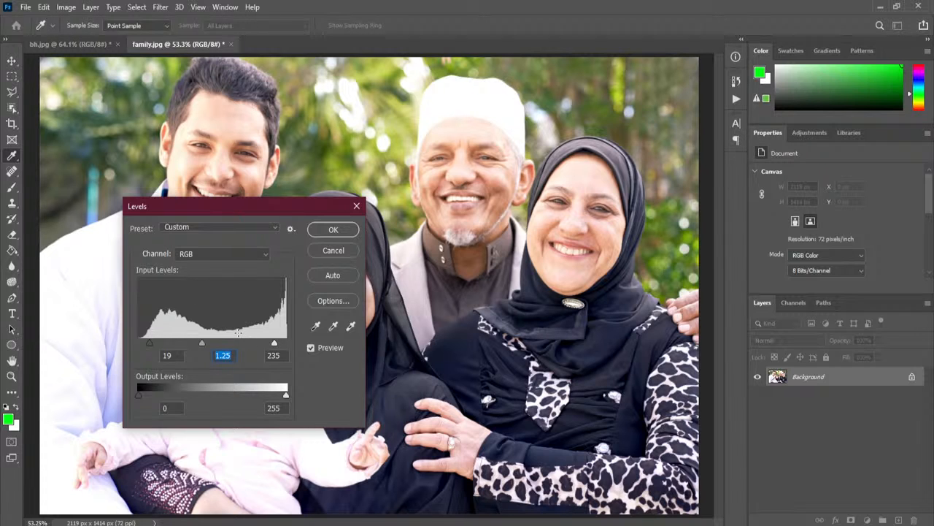
Set the Green channel's input levels to black point 36, midtone 1.30 and white point 250, and apply the Levels adjustment
left_click(221, 254)
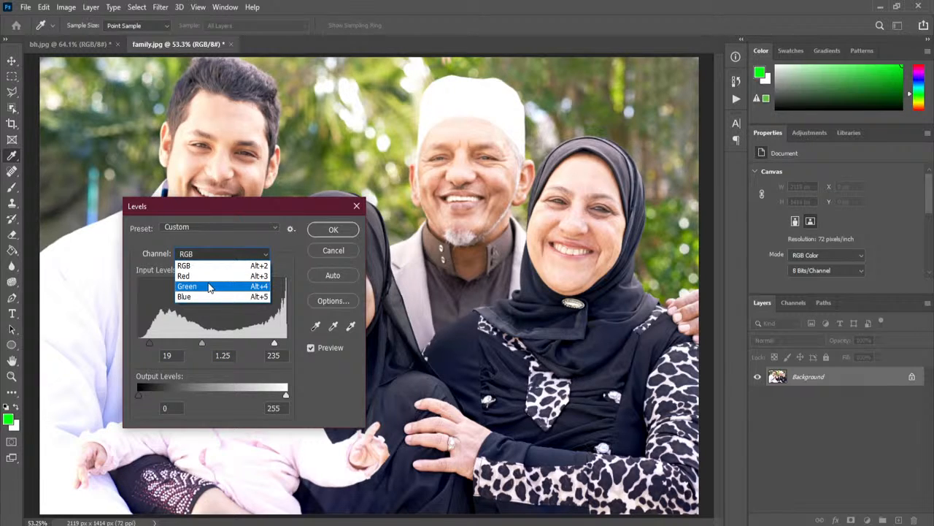
left_click(209, 286)
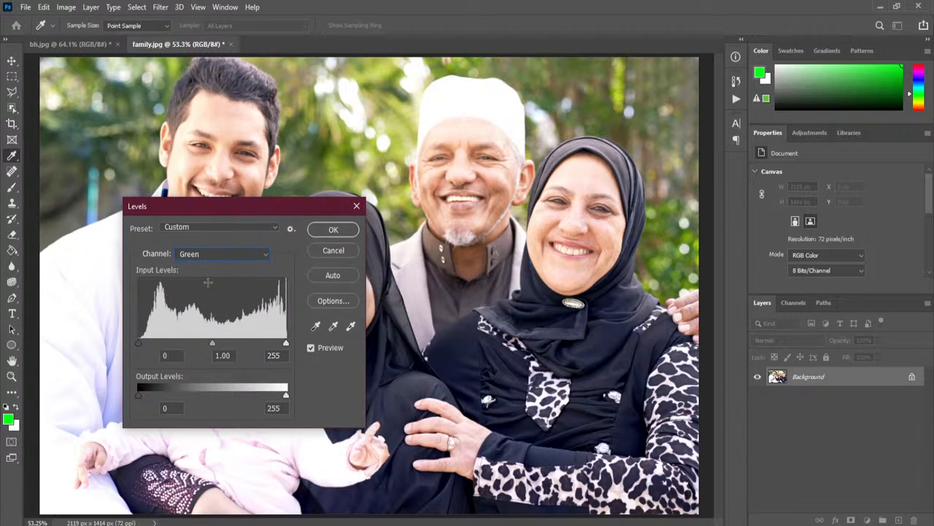
left_click_drag(139, 343, 162, 359)
mouse_move(223, 344)
left_mouse_down()
mouse_move(208, 343)
mouse_move(218, 344)
left_mouse_up()
left_click_drag(286, 344, 283, 344)
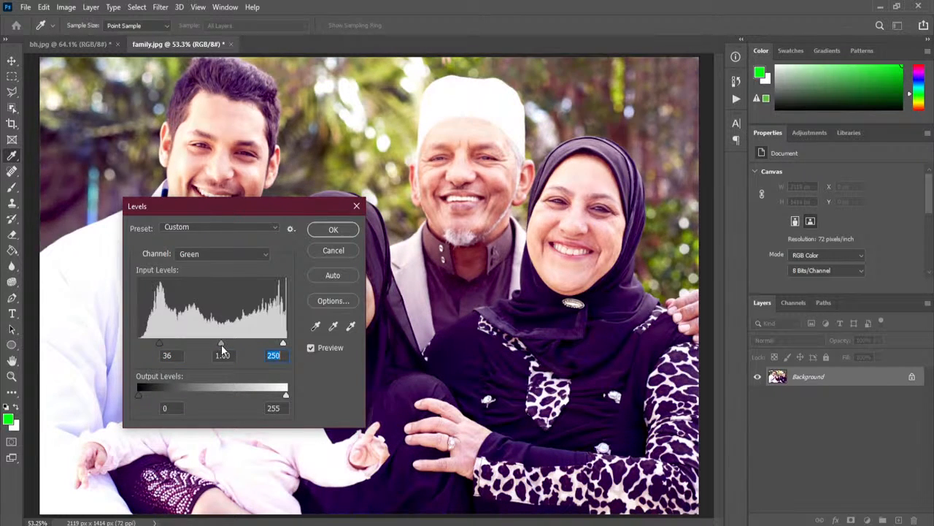
left_click_drag(217, 343, 210, 346)
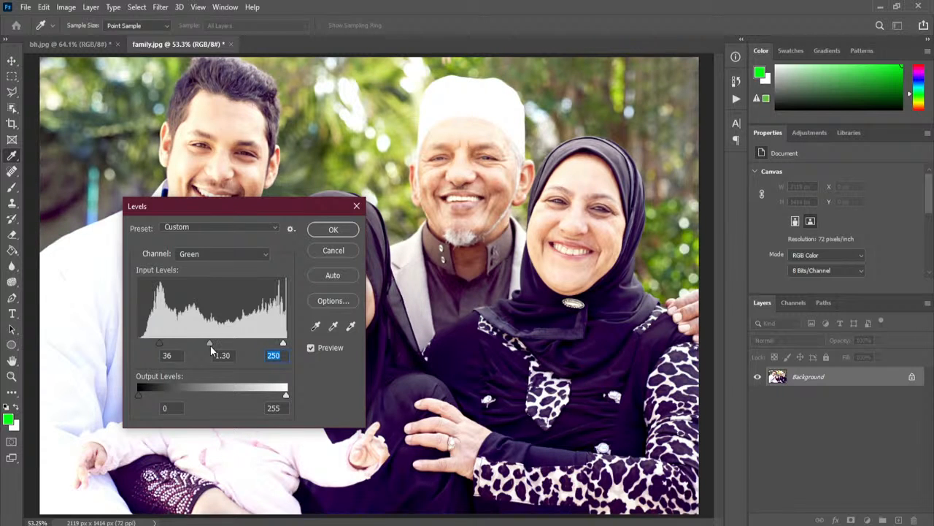
key("Return")
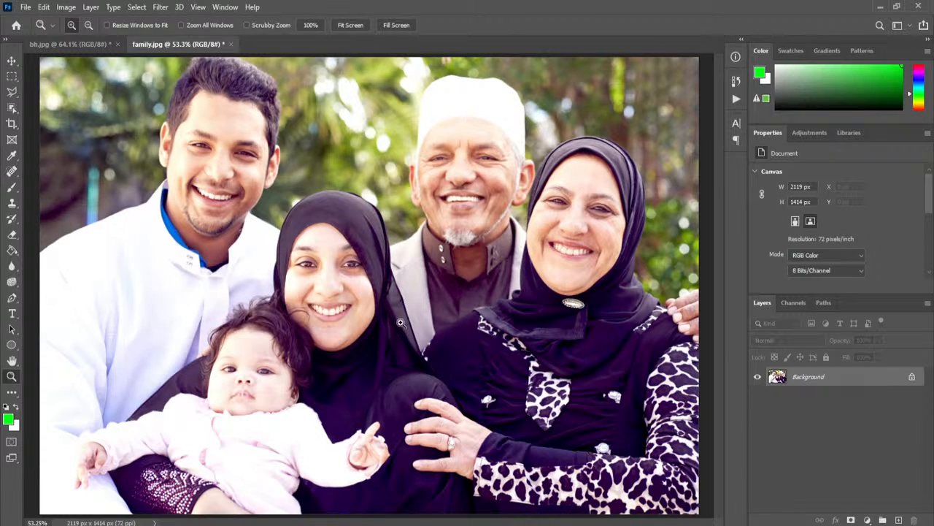
Start a Curves adjustment on the photo and darken the RGB shadows with a curve point at input 51, output 40
left_click(67, 7)
mouse_move(87, 38)
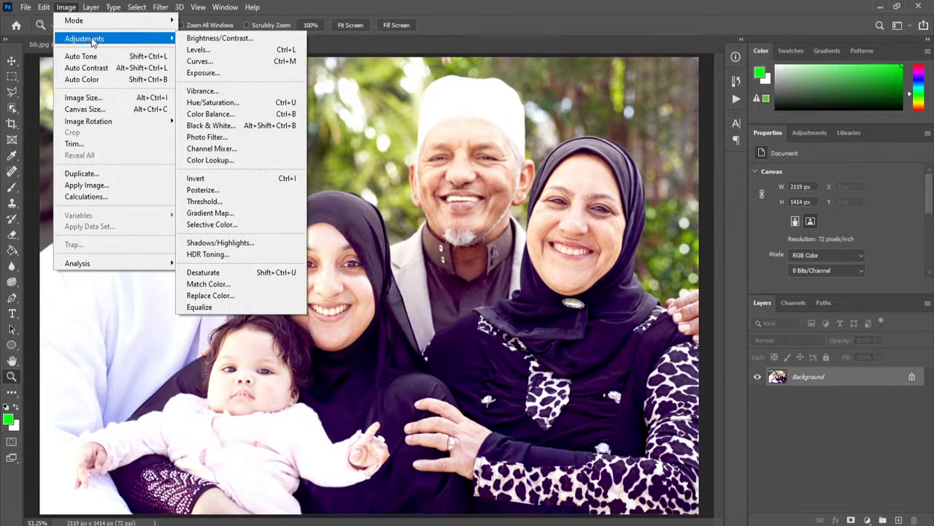
left_click(269, 62)
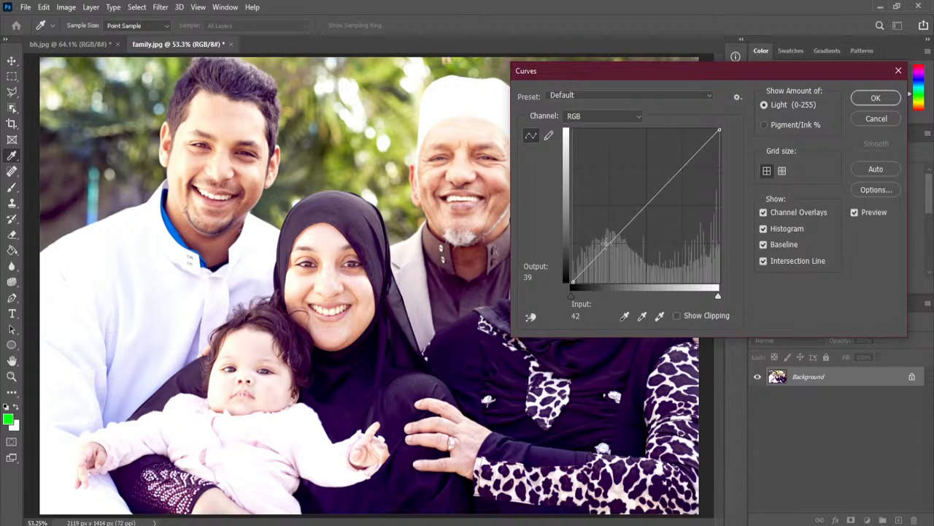
left_click_drag(603, 252, 602, 257)
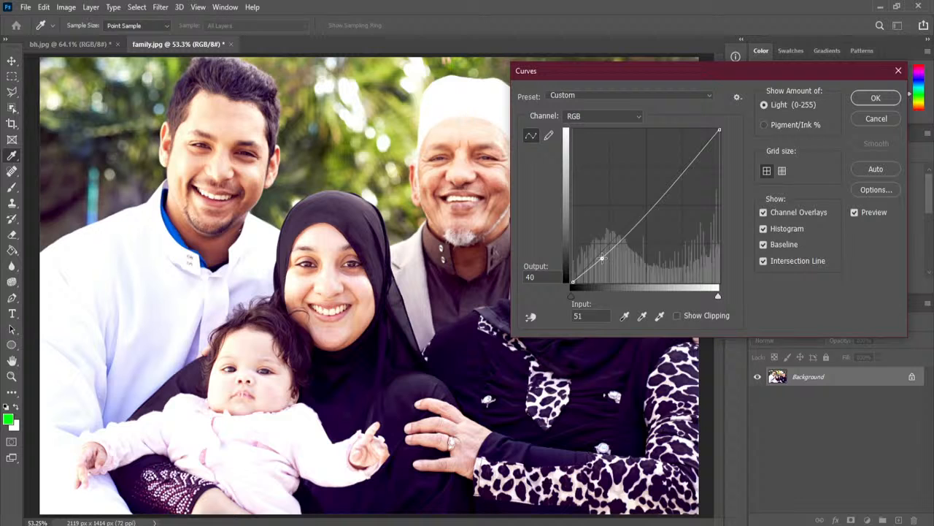